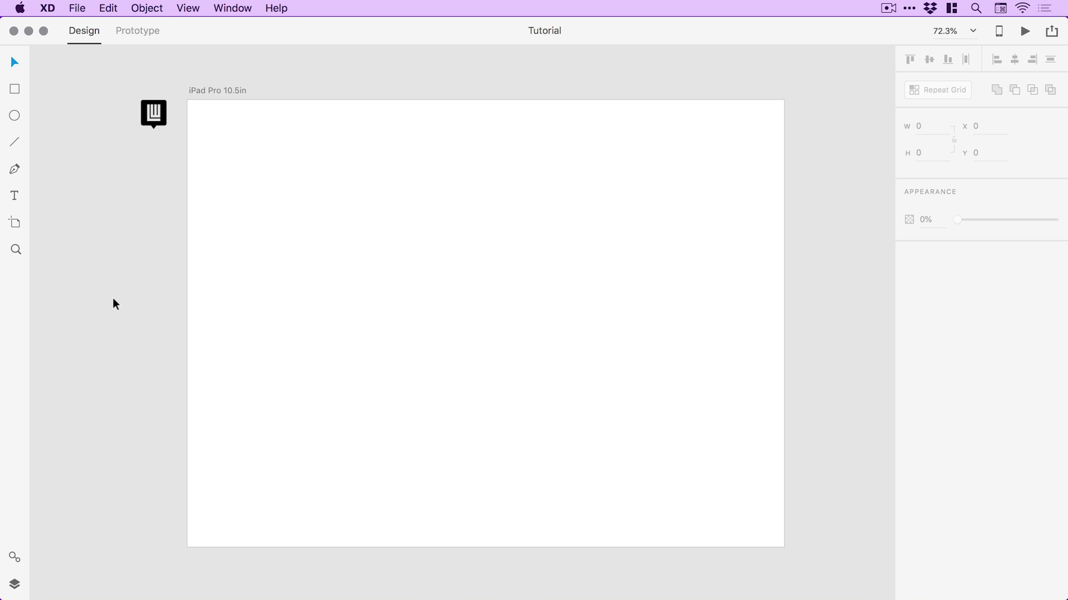
left_click(216, 91)
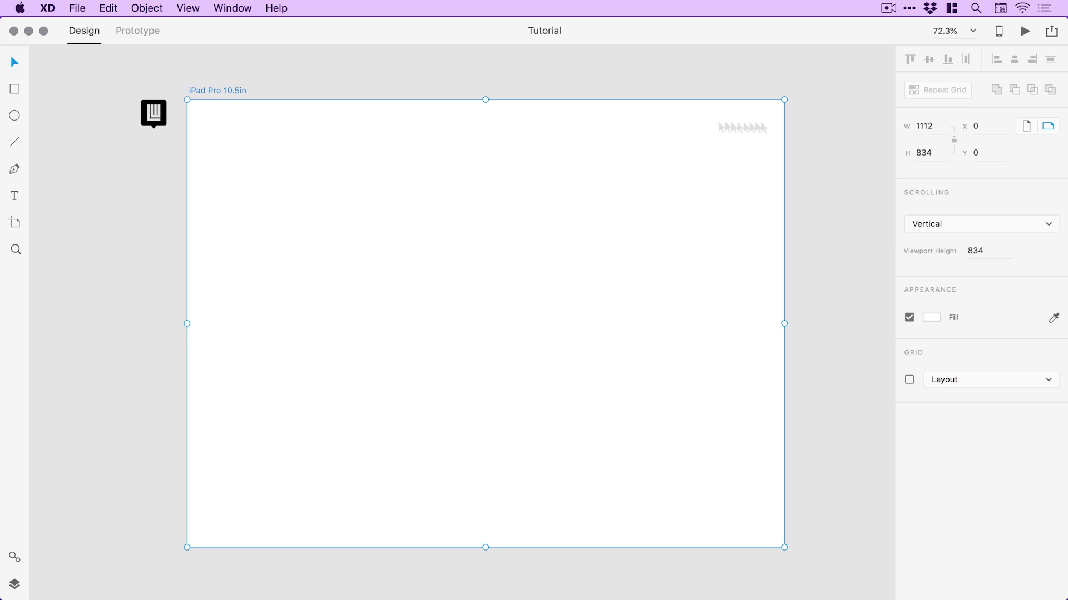
left_click(1025, 127)
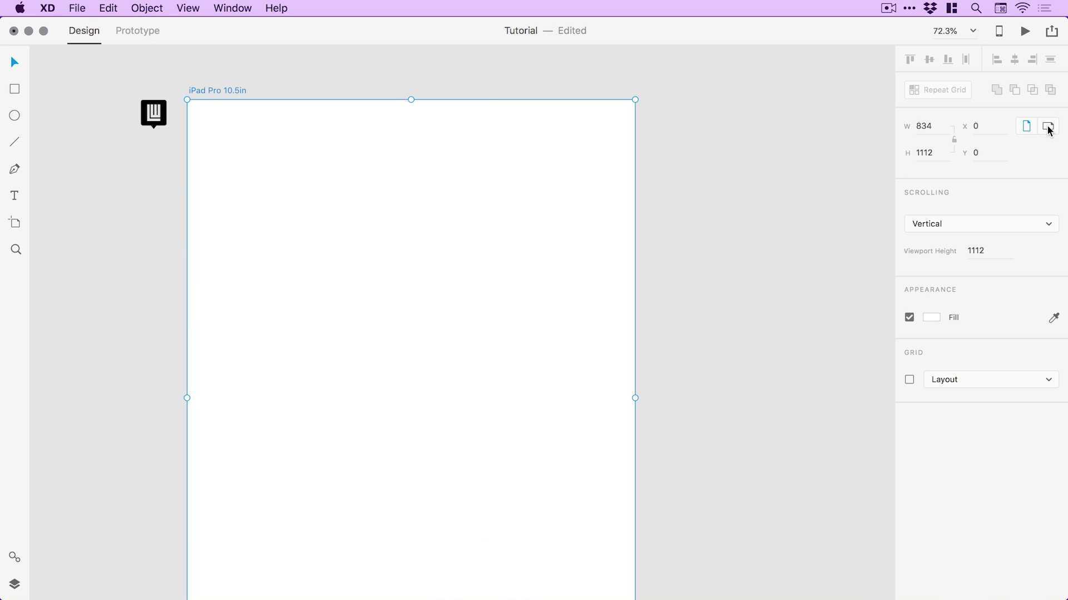
left_click(1048, 127)
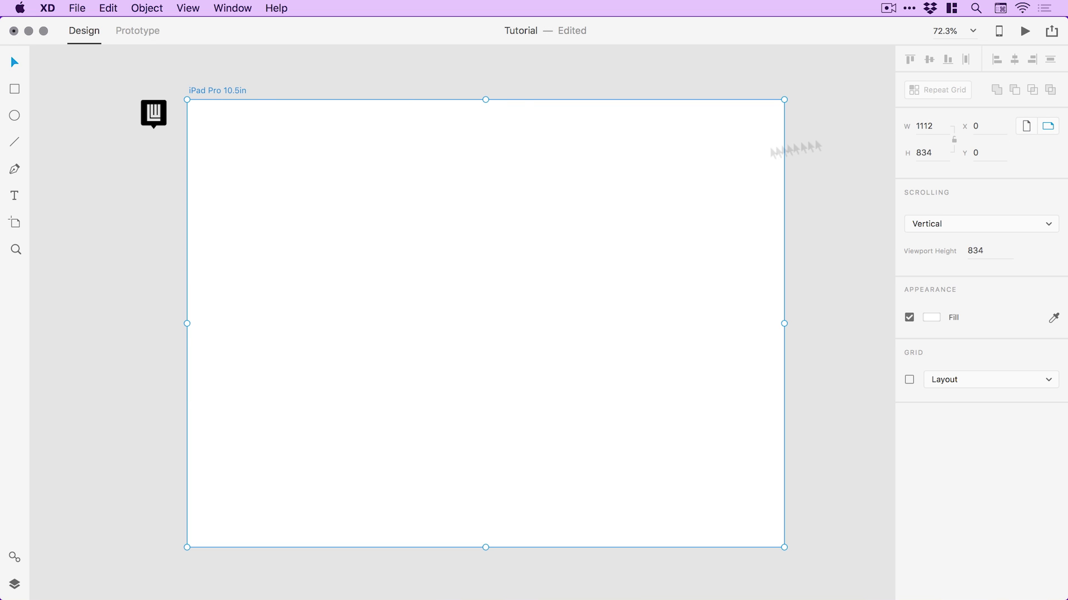
left_click(85, 166)
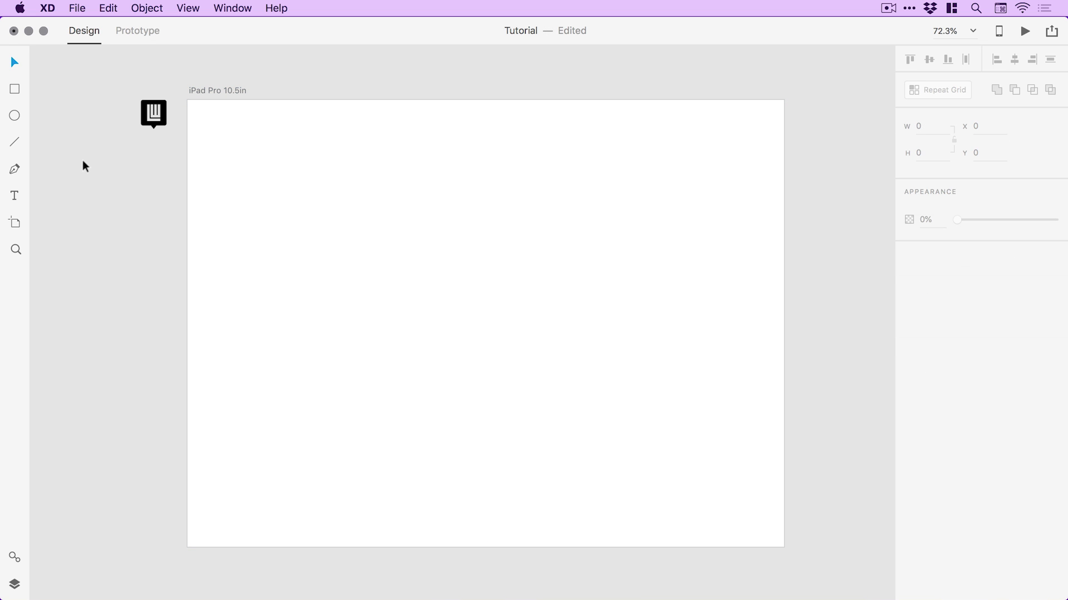
left_click(13, 225)
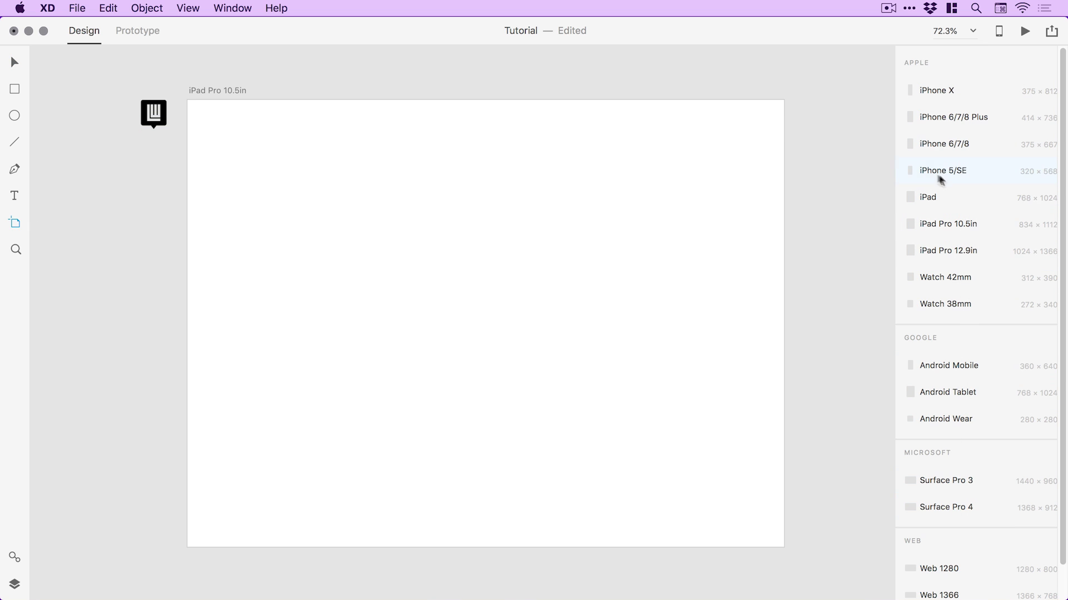
left_click(16, 64)
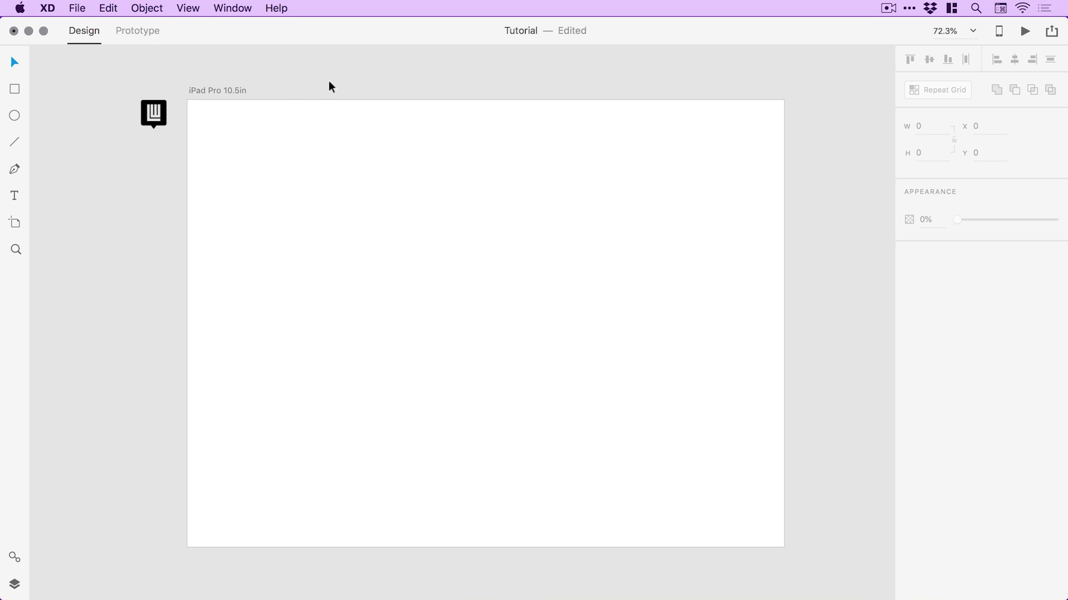
left_click(15, 196)
- Type the title 'Sign up friend' on the artboard and scale it up
left_click(368, 270)
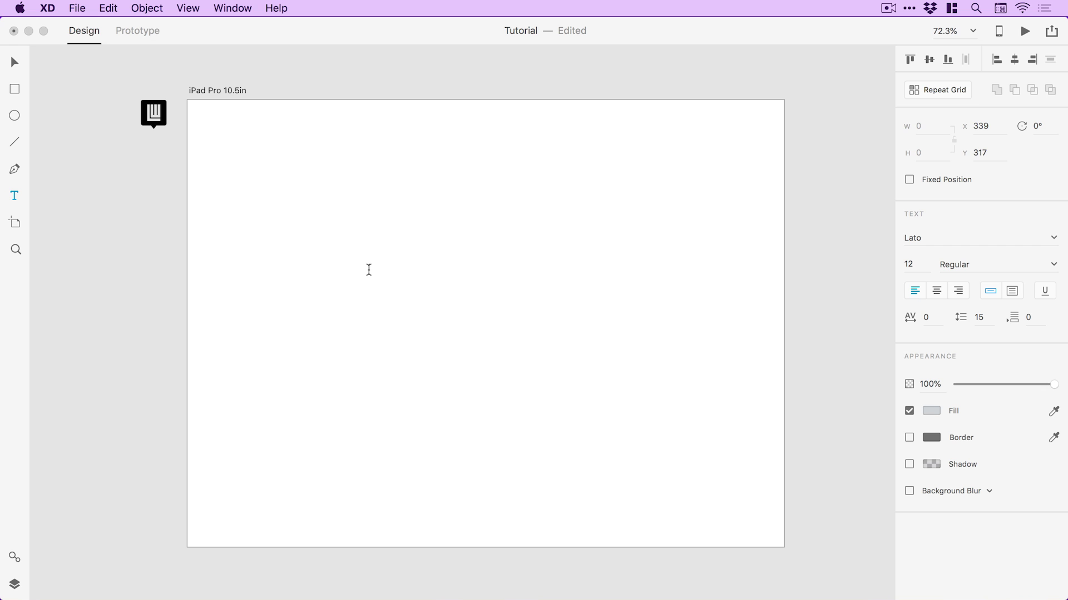
type("Sign up friend")
left_click(15, 62)
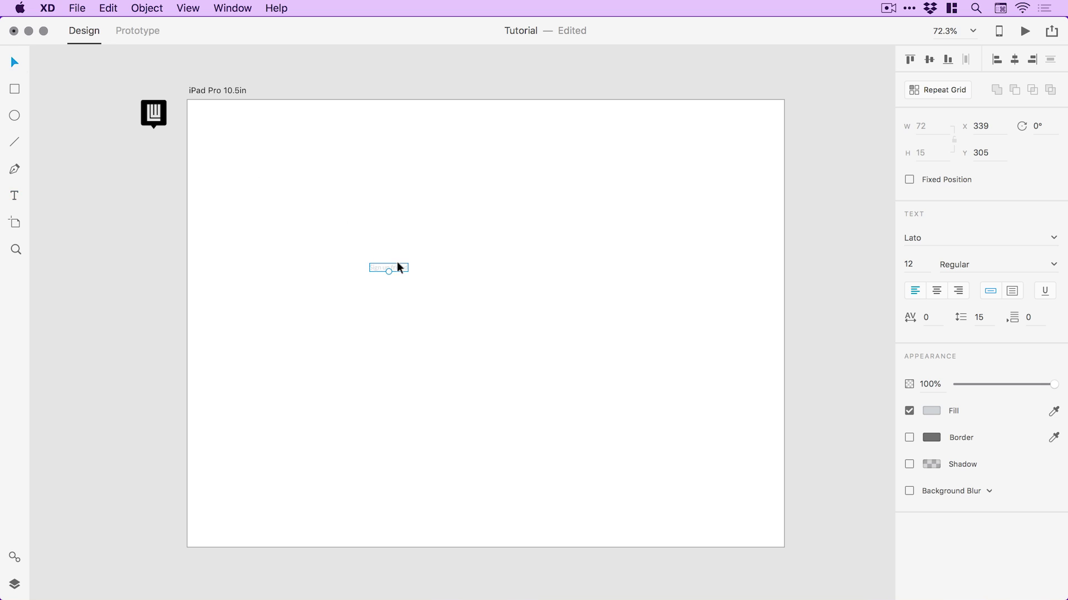
left_click_drag(389, 272, 398, 232)
- Give the title a grey fill, 40 pt font size and Black weight
left_click(932, 412)
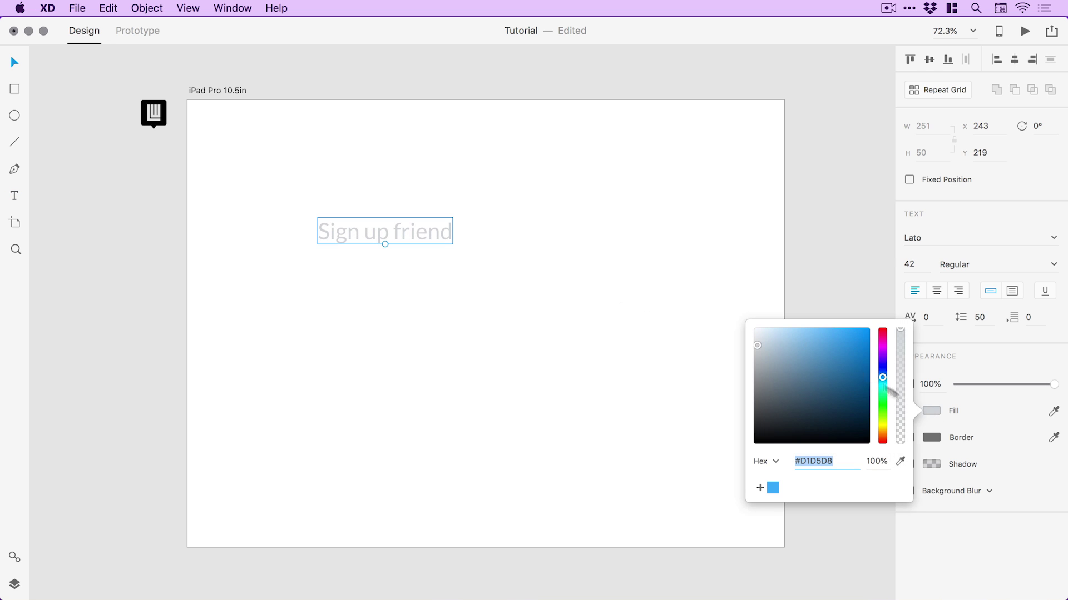
left_click_drag(776, 381, 740, 388)
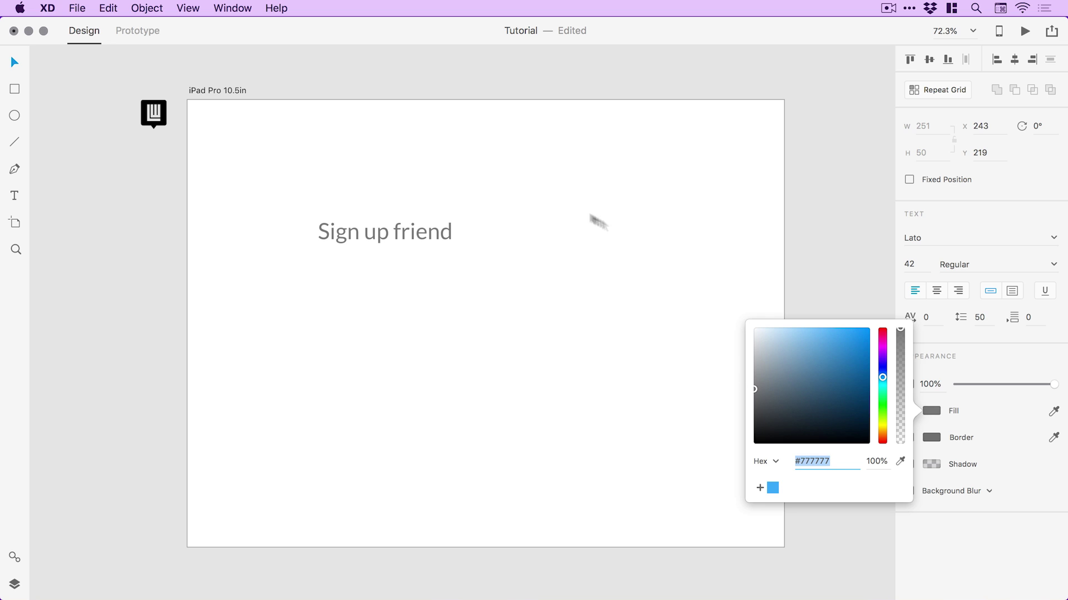
left_click(921, 264)
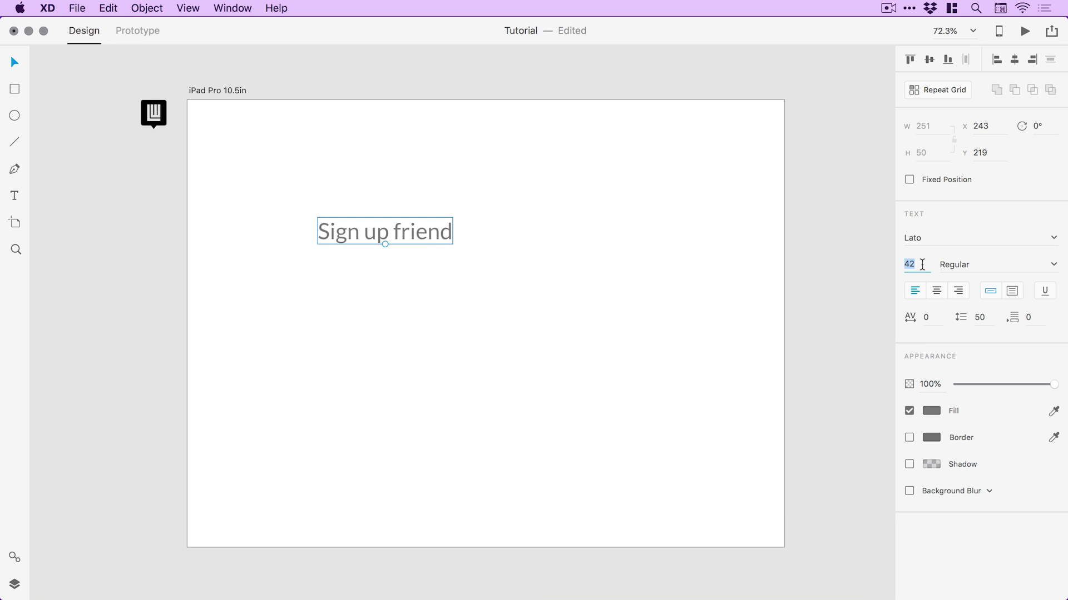
type("40")
key("Return")
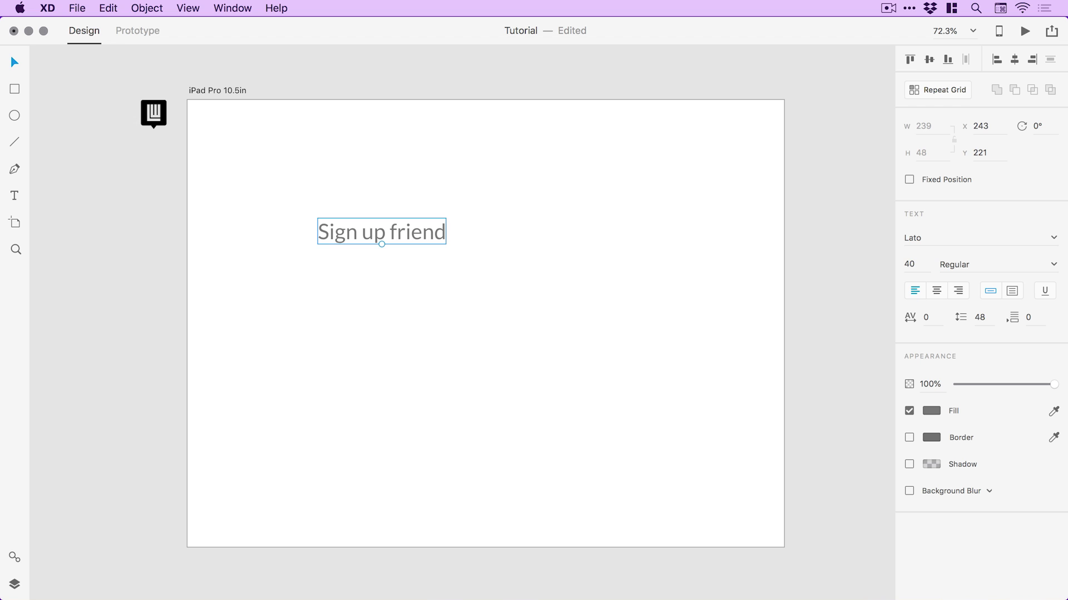
left_click(1055, 267)
left_click(963, 385)
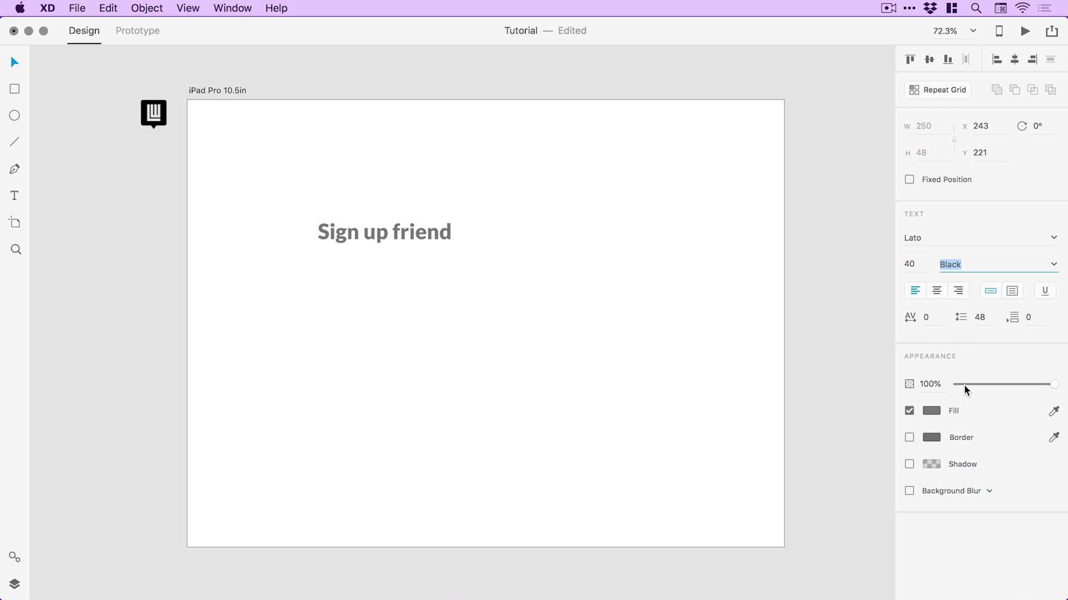
- Draw a tall rectangle spanning the artboard's right side from top to bottom
key("z")
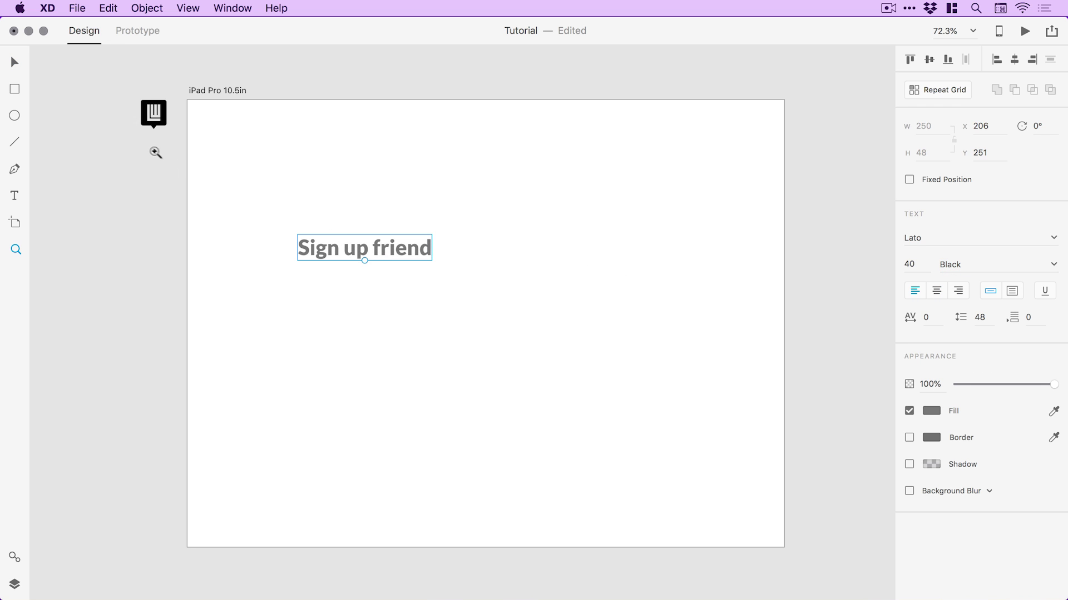
left_click_drag(155, 149, 829, 540)
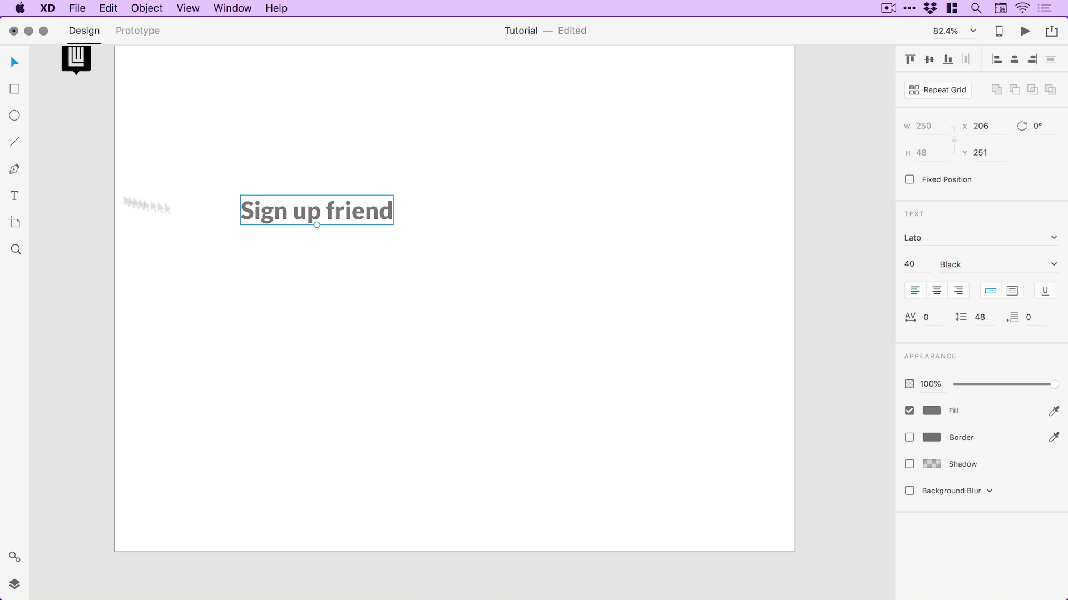
key("r")
left_click_drag(369, 139, 356, 171)
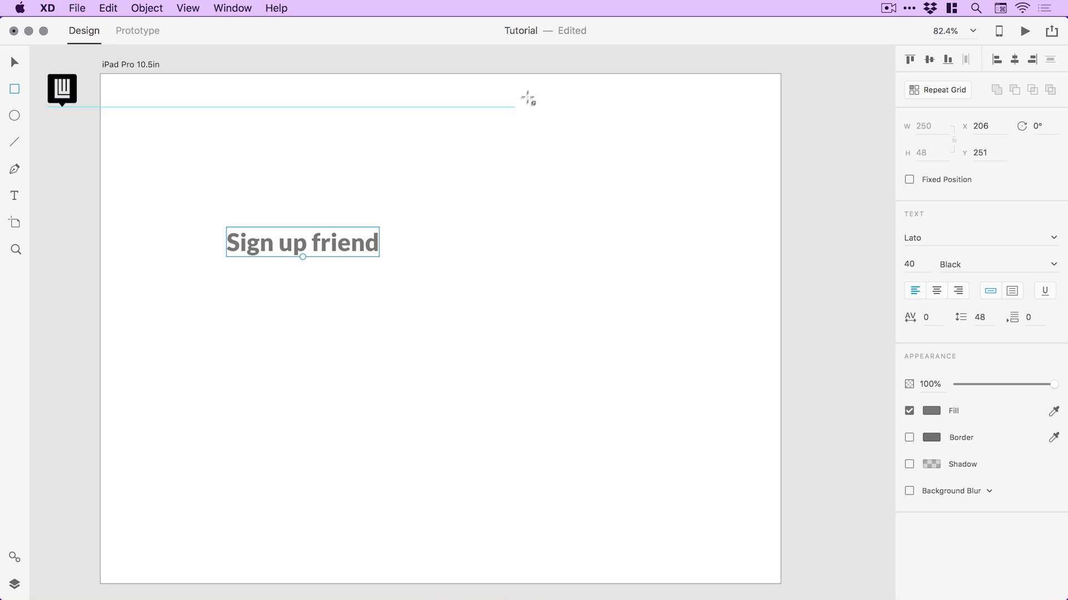
mouse_move(528, 96)
left_mouse_down()
mouse_move(767, 495)
mouse_move(780, 584)
left_mouse_up()
left_click(14, 63)
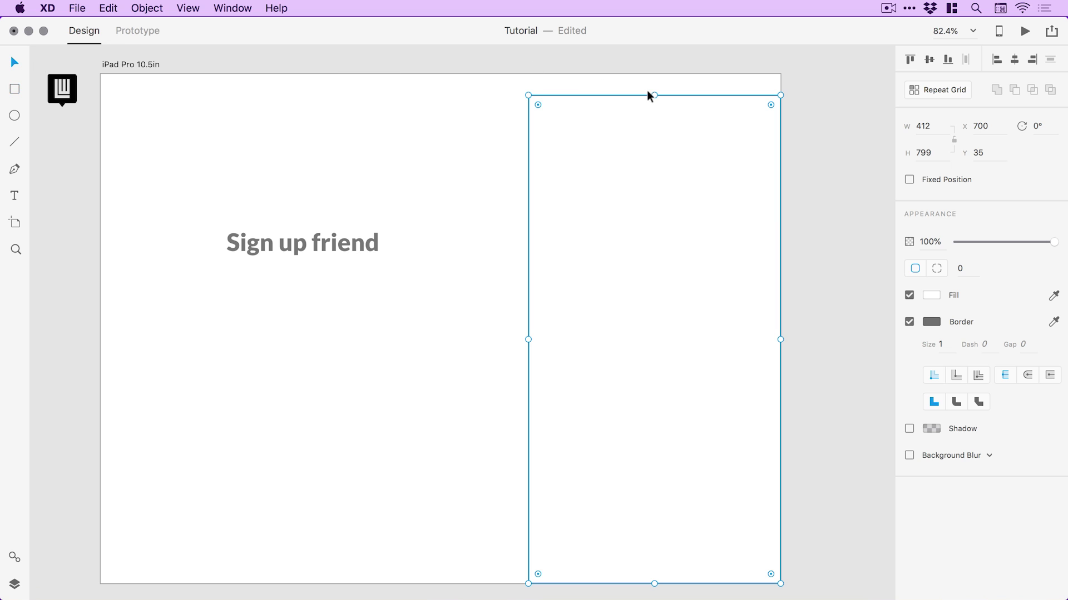
left_click_drag(654, 94, 651, 75)
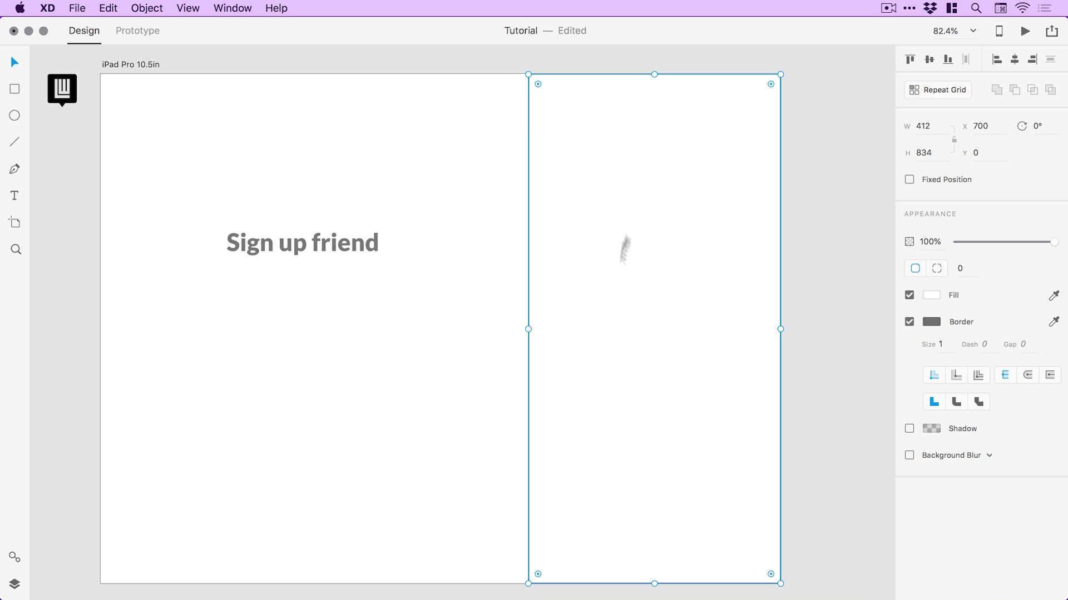
- Make the rectangle 400 wide, right-aligned, borderless, with a light grey #E0E0E0 fill
left_click(929, 124)
type("400")
key("Return")
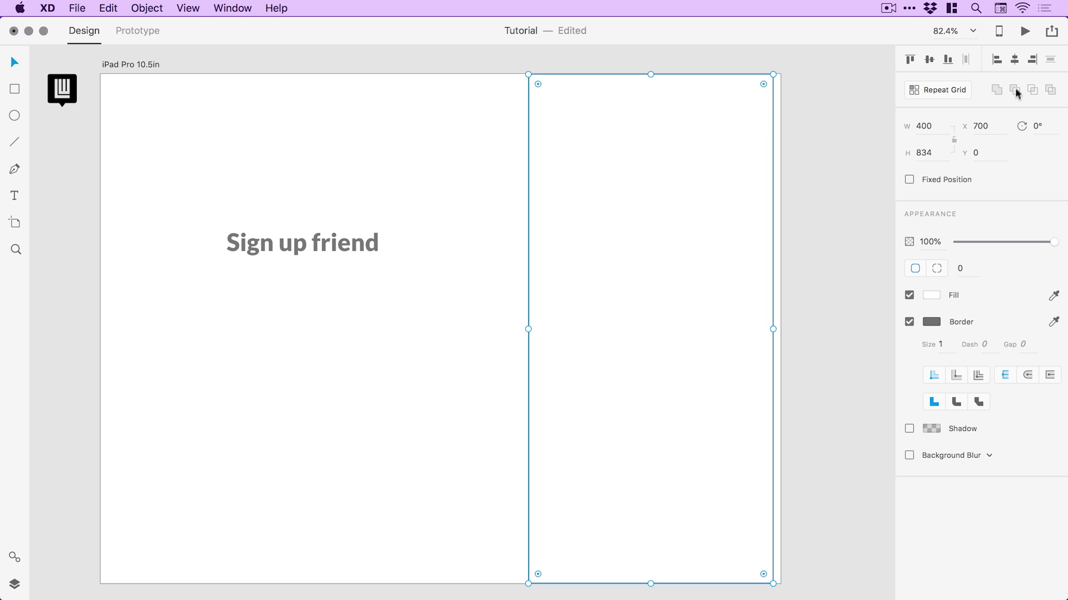
left_click(1033, 60)
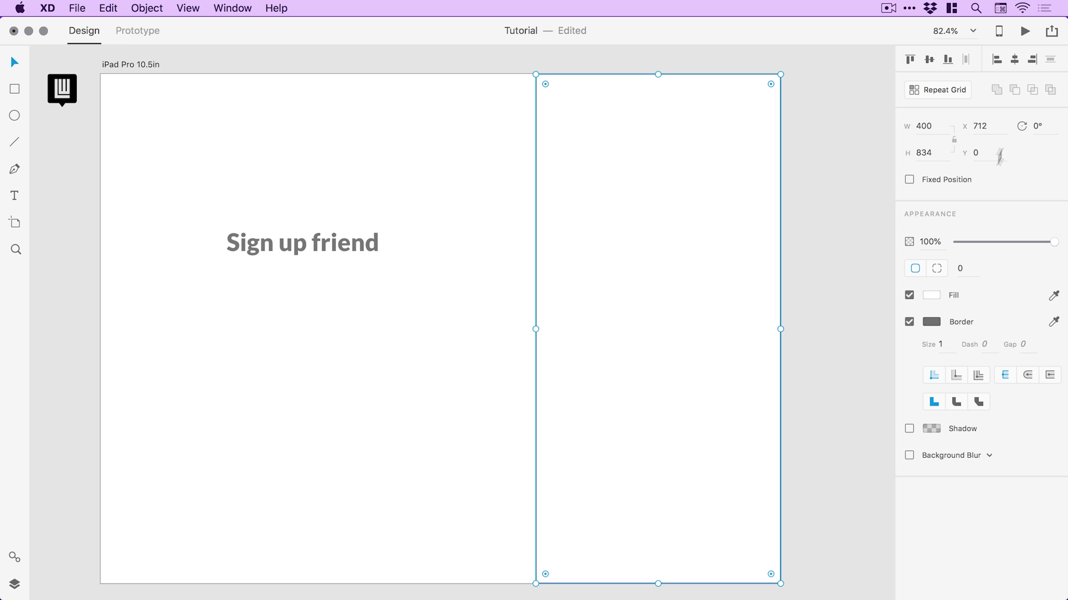
left_click(909, 323)
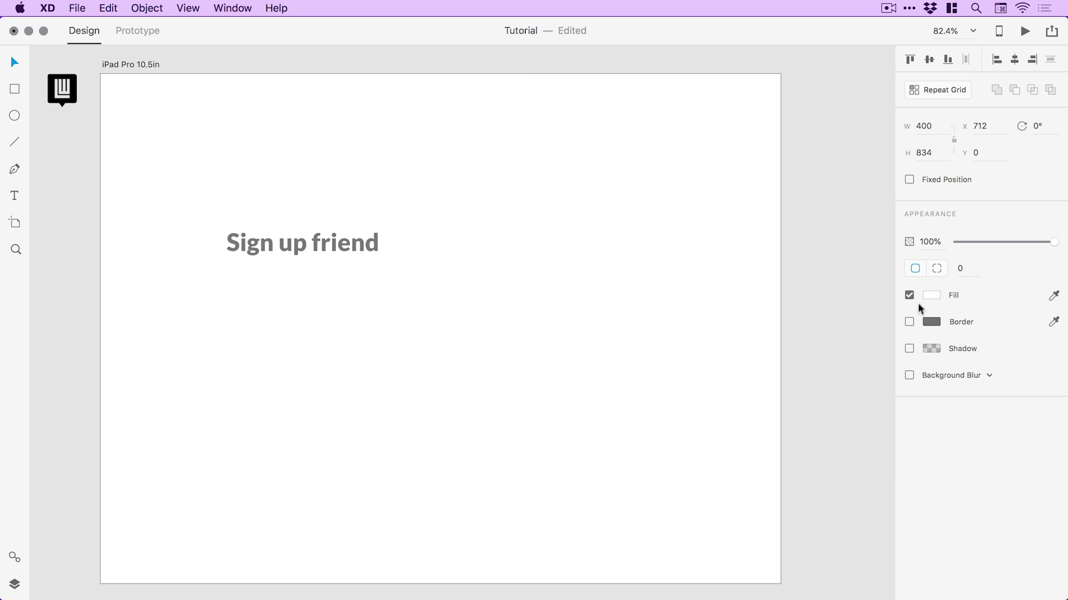
left_click(931, 295)
left_click_drag(778, 250, 735, 234)
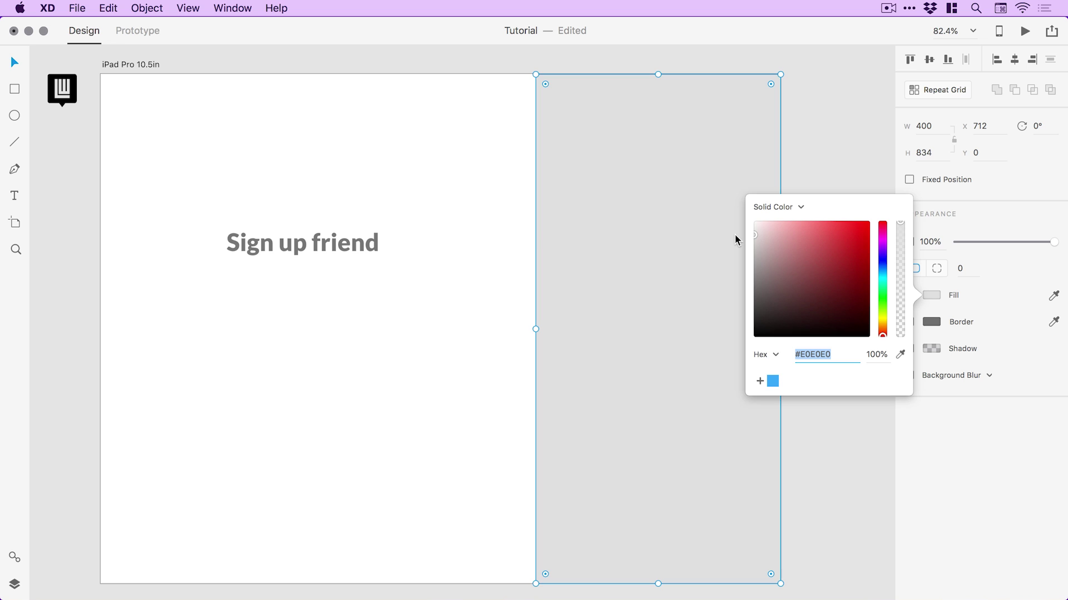
left_click(835, 153)
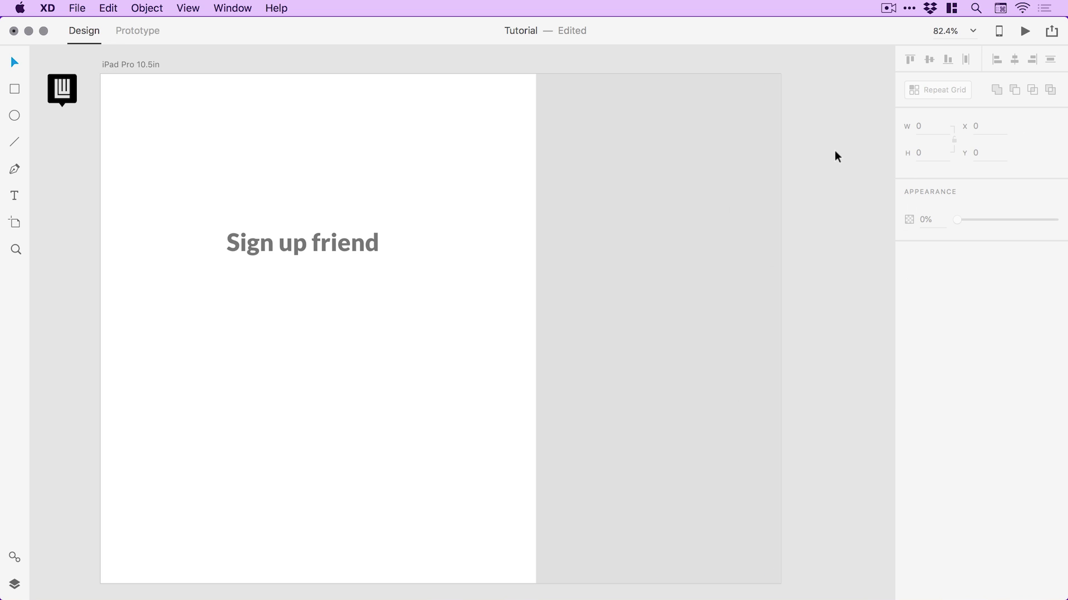
left_click_drag(517, 178, 567, 150)
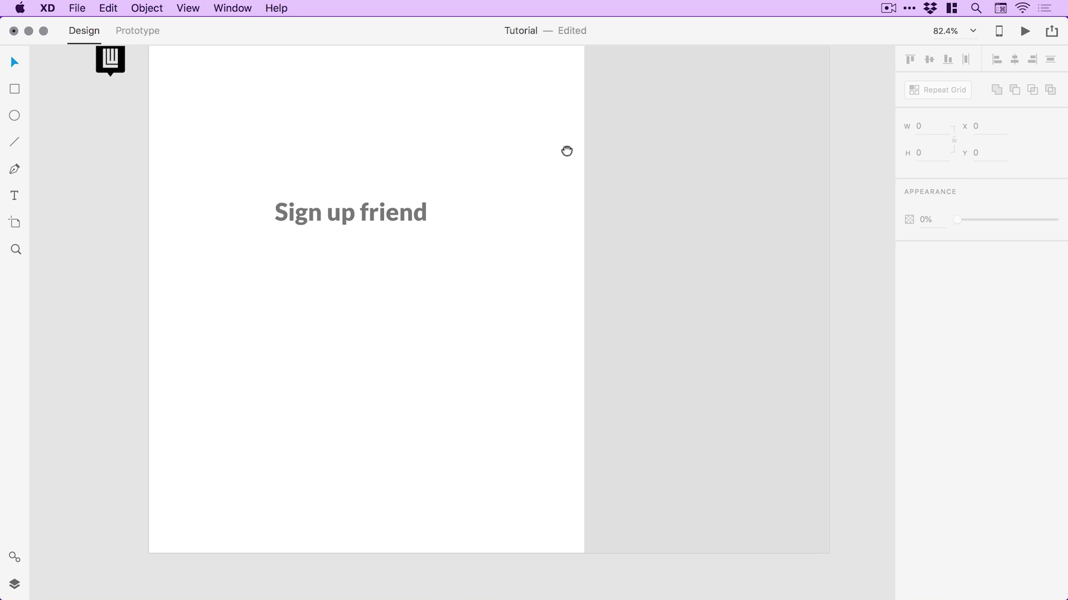
- Duplicate the title just below itself and retype the copy as NAME
left_click(343, 210)
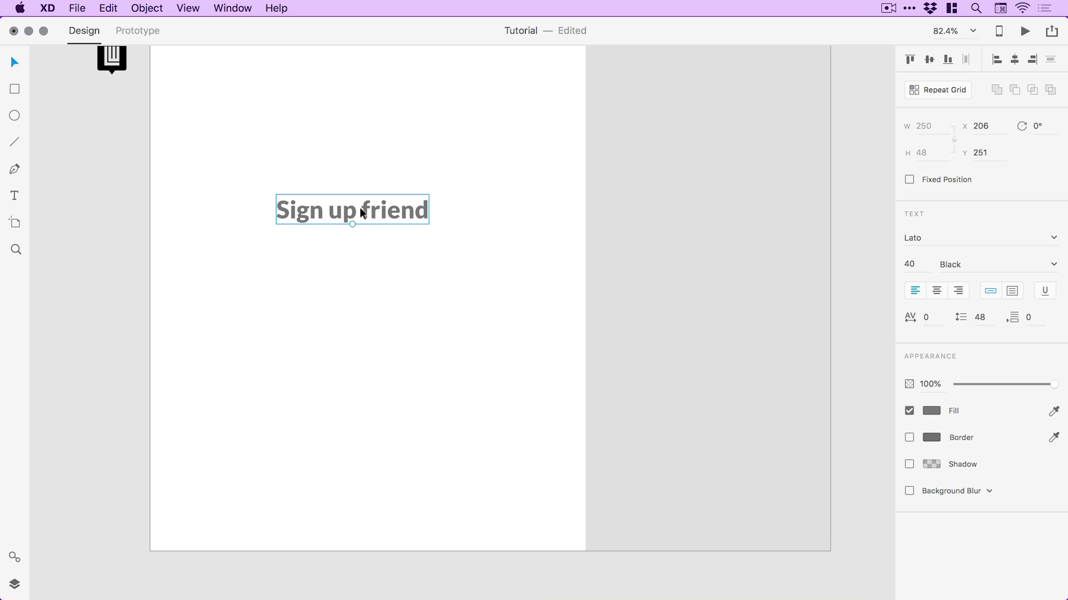
left_click_drag(360, 209, 324, 255)
double_click(324, 251)
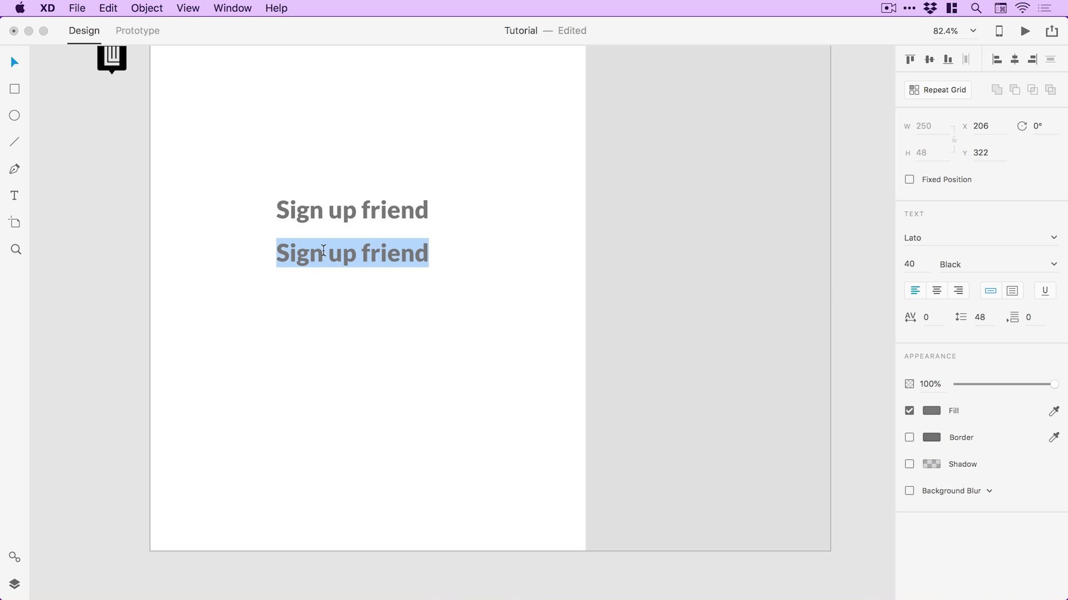
type("NAME")
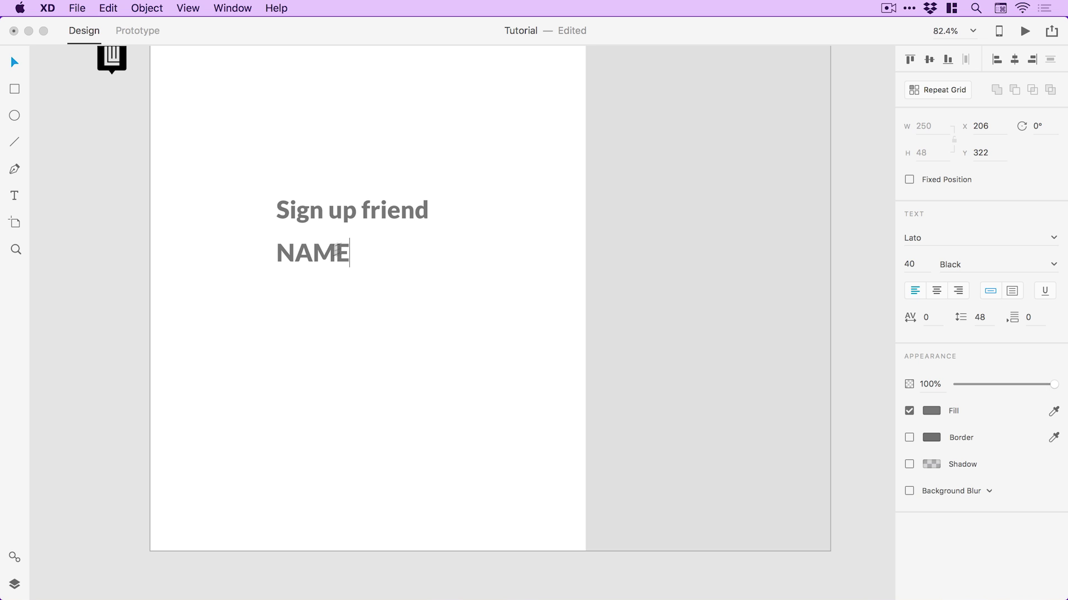
- Set the NAME label to 14 pt and zoom in on the title area
double_click(274, 247)
left_click(920, 263)
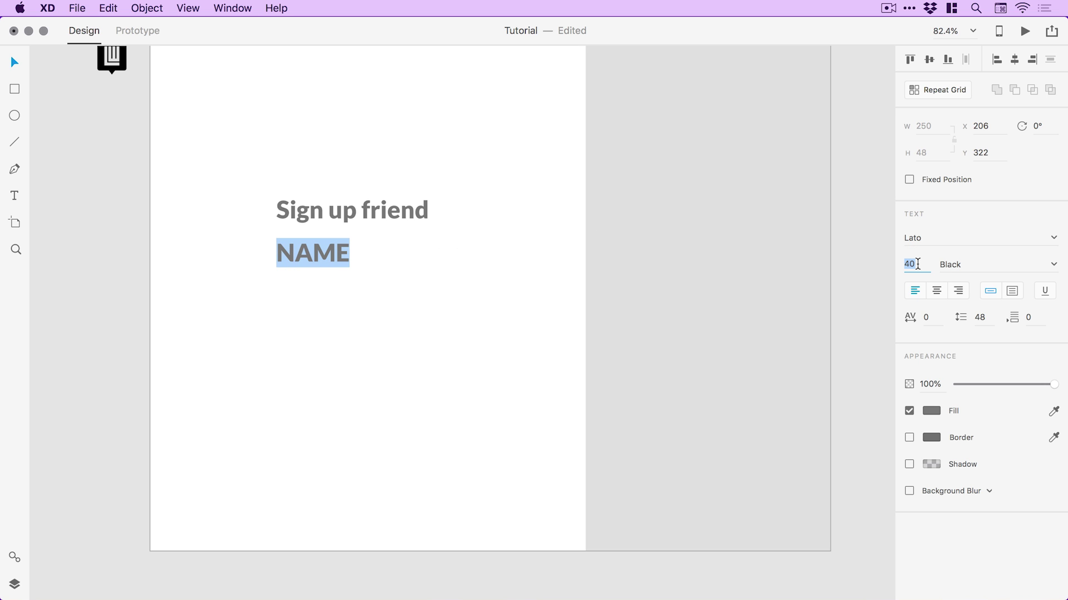
type("14")
key("Return")
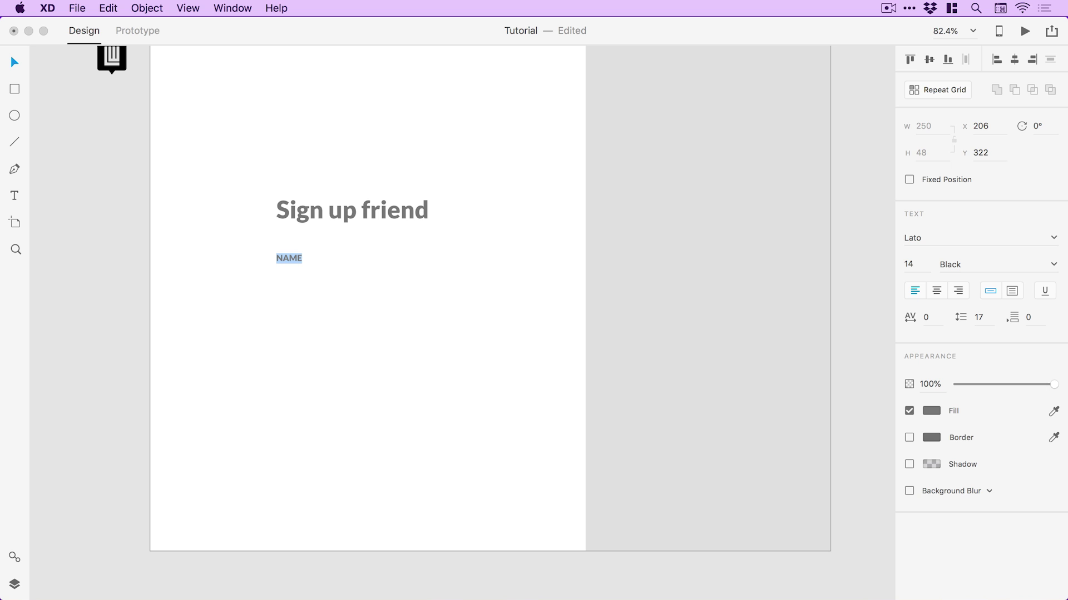
left_click(15, 62)
key("z")
left_click_drag(117, 147, 659, 411)
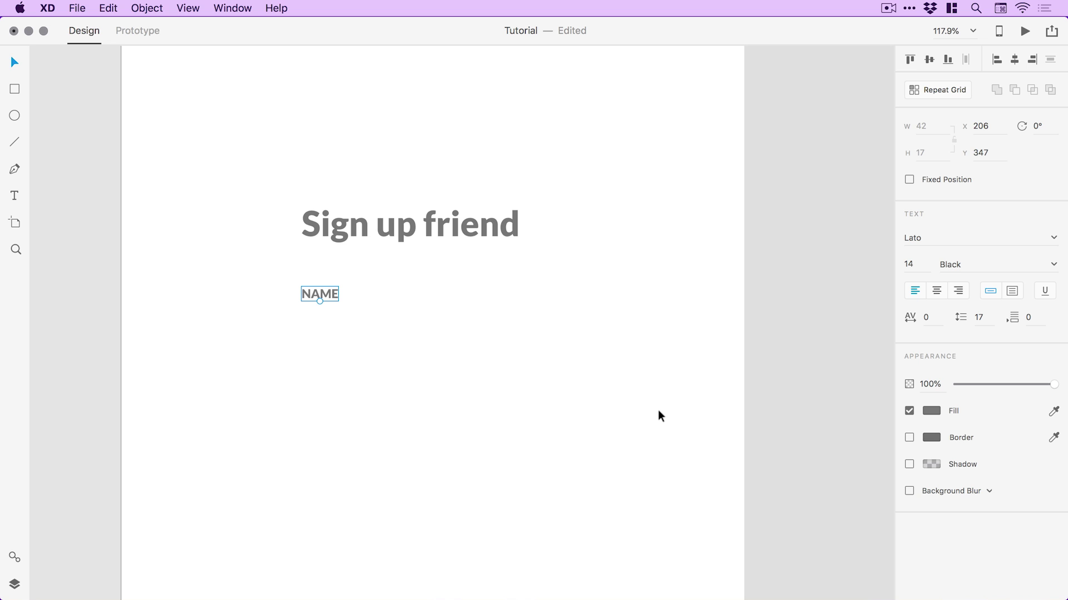
- Draw a 400-wide input box around the NAME label
left_click(15, 89)
mouse_move(281, 269)
left_mouse_down()
mouse_move(507, 312)
mouse_move(633, 321)
left_mouse_up()
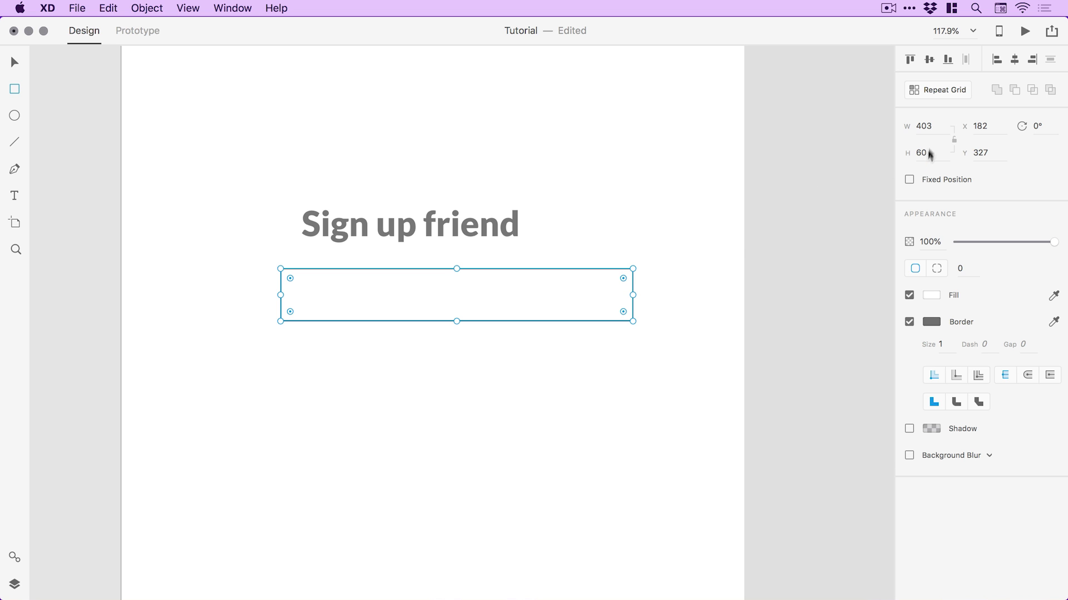
type("400")
key("Return")
left_click(15, 62)
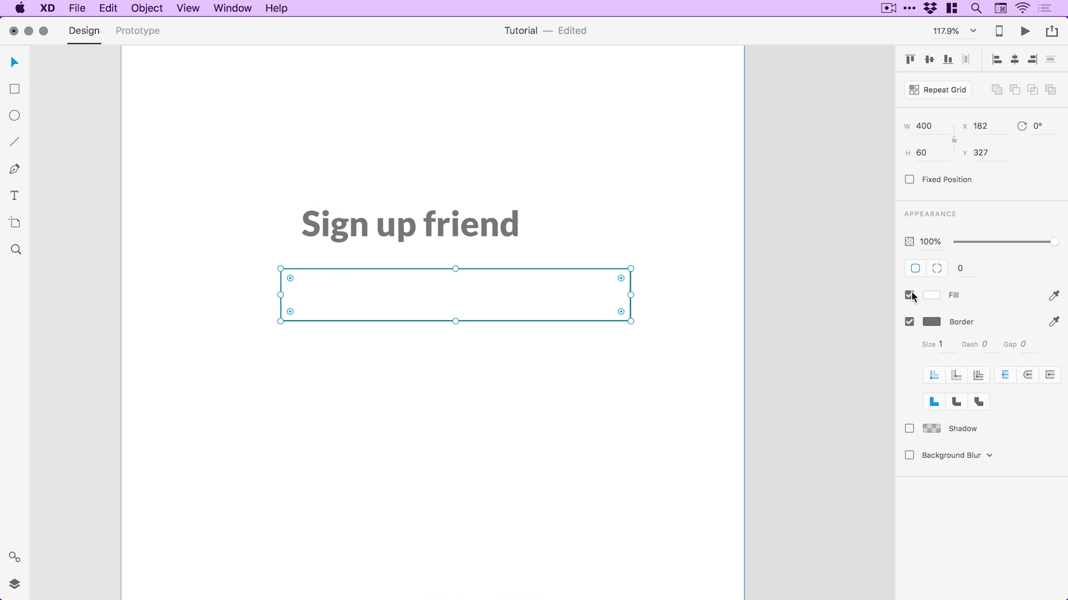
- Remove the box's fill and give it a light grey #E3E3E3 border
left_click(910, 295)
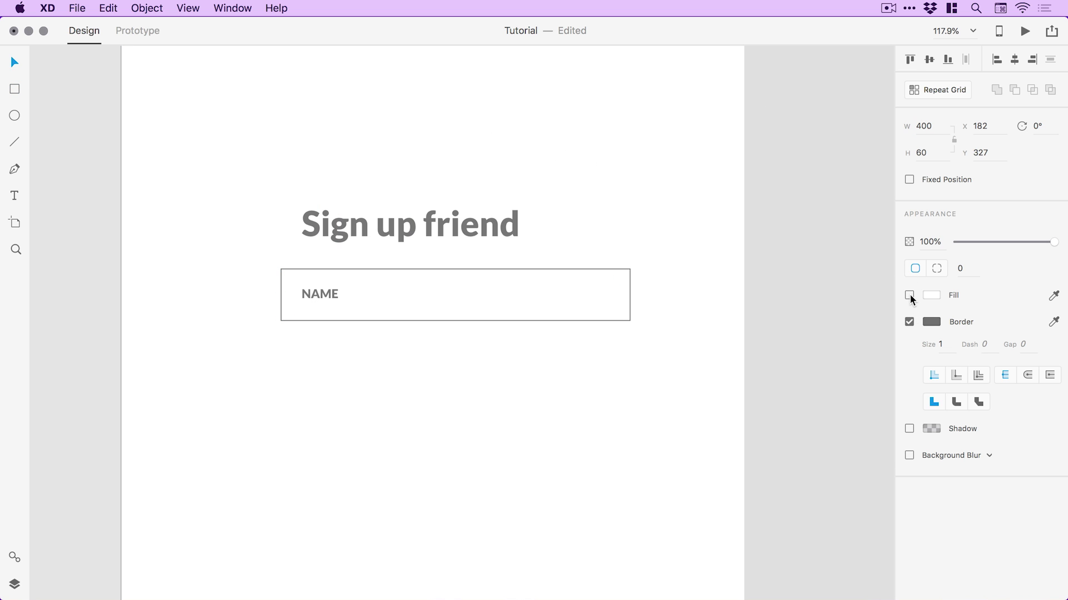
left_click(929, 322)
type("E2E2E2")
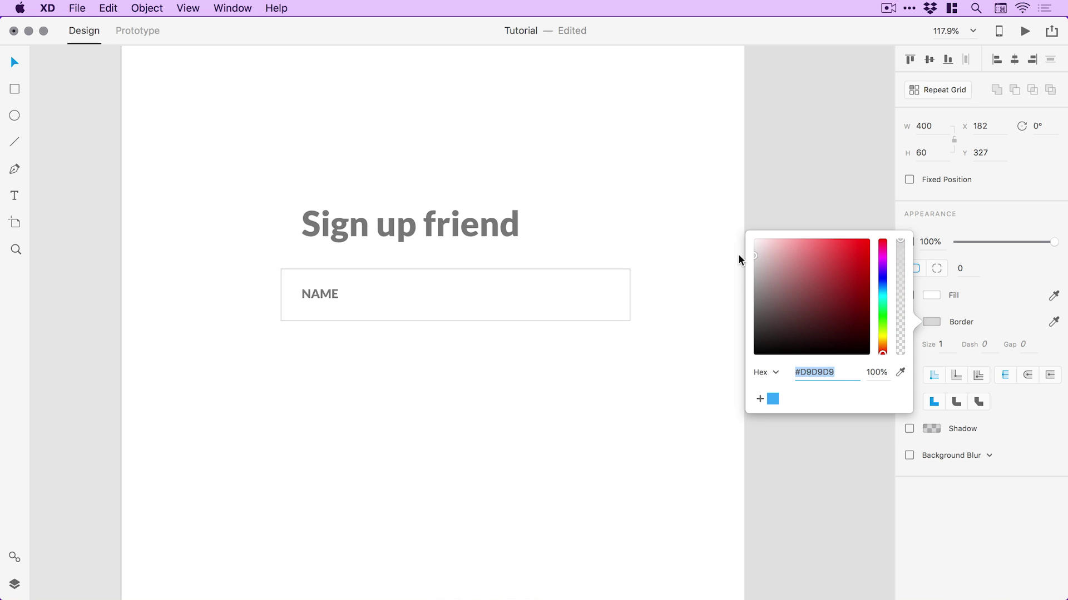
key("Return")
type("E3E3E3")
key("Return")
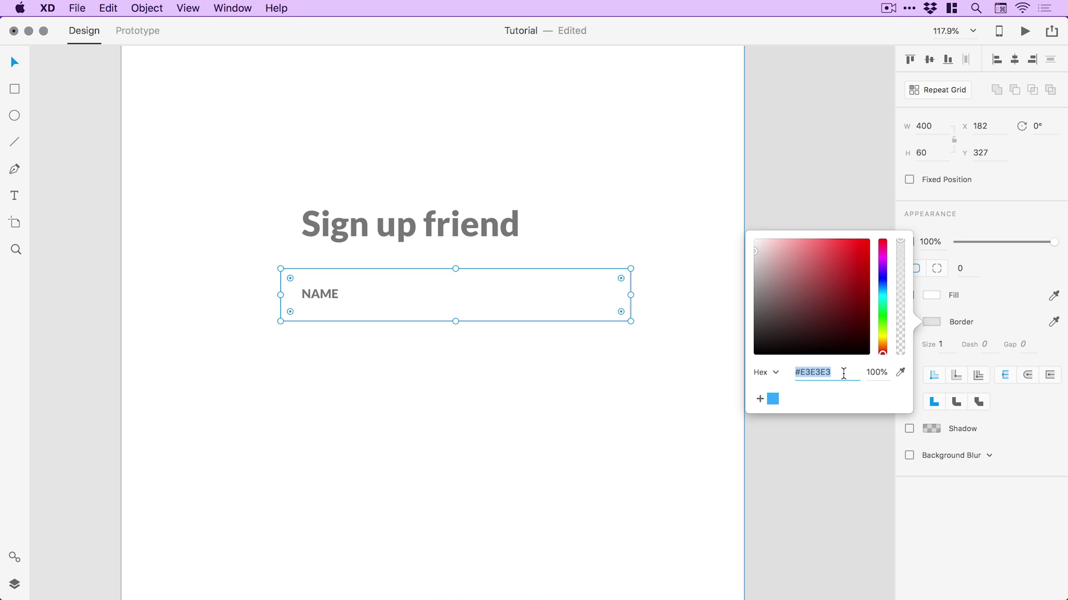
left_click(802, 179)
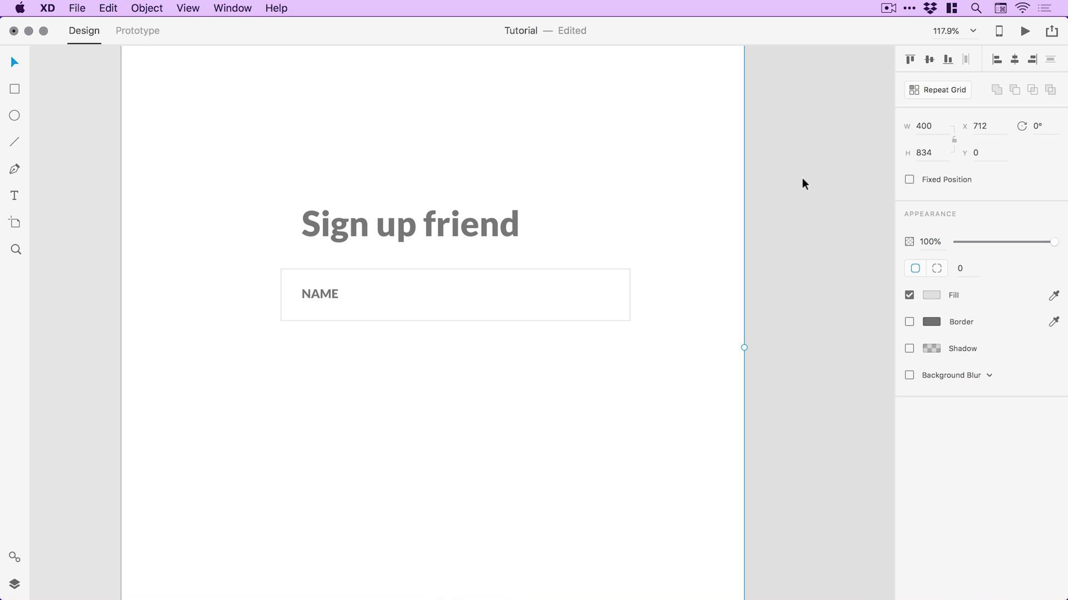
left_click(602, 270)
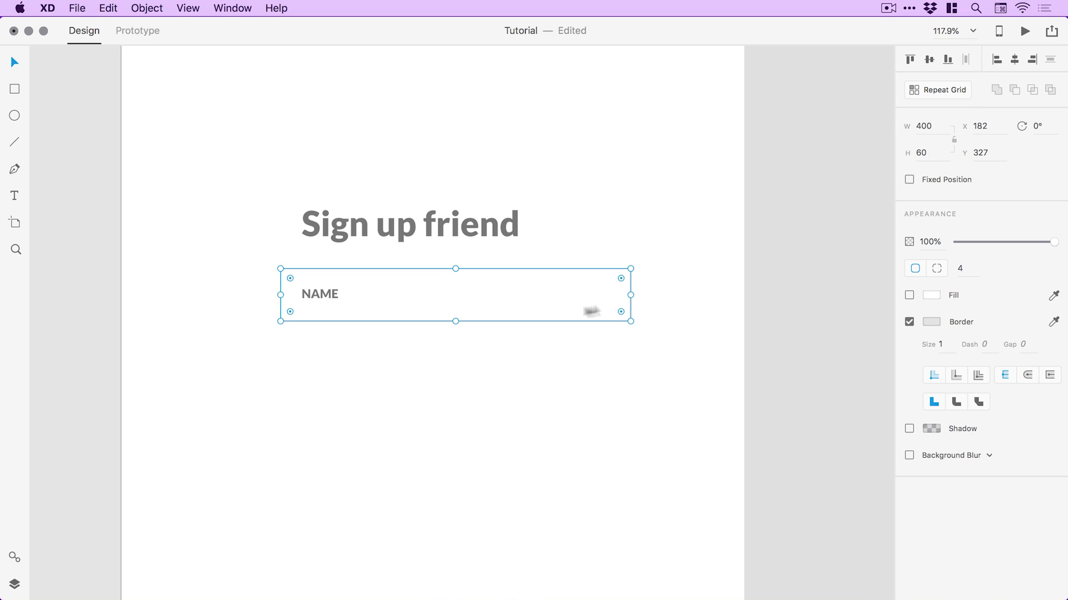
- Try a corner radius of 100 on the NAME box, then undo it
key("z")
left_click_drag(229, 151, 489, 359)
key("v")
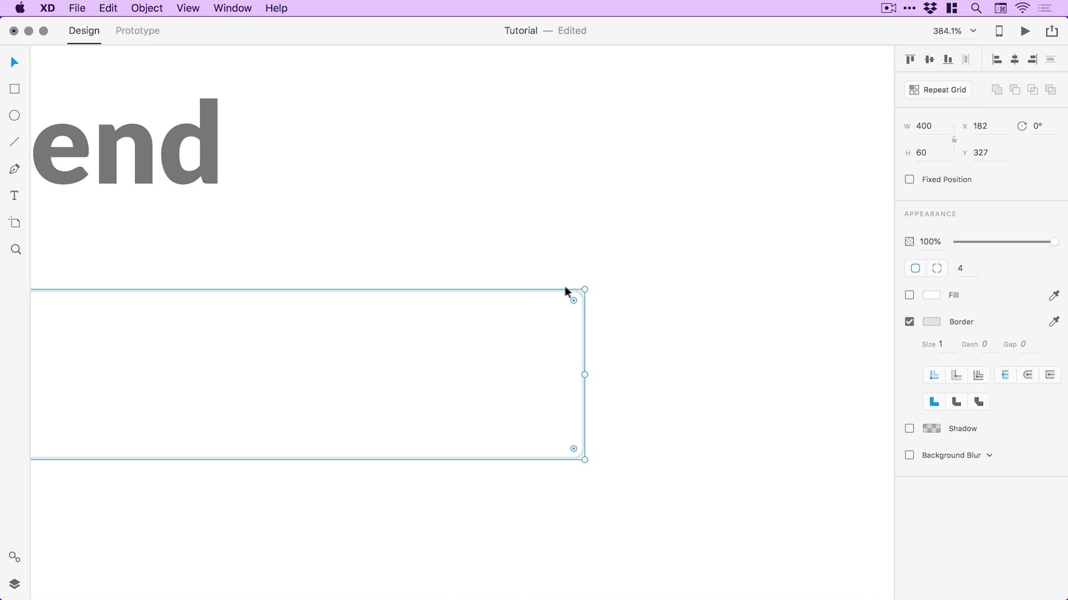
left_click(588, 302)
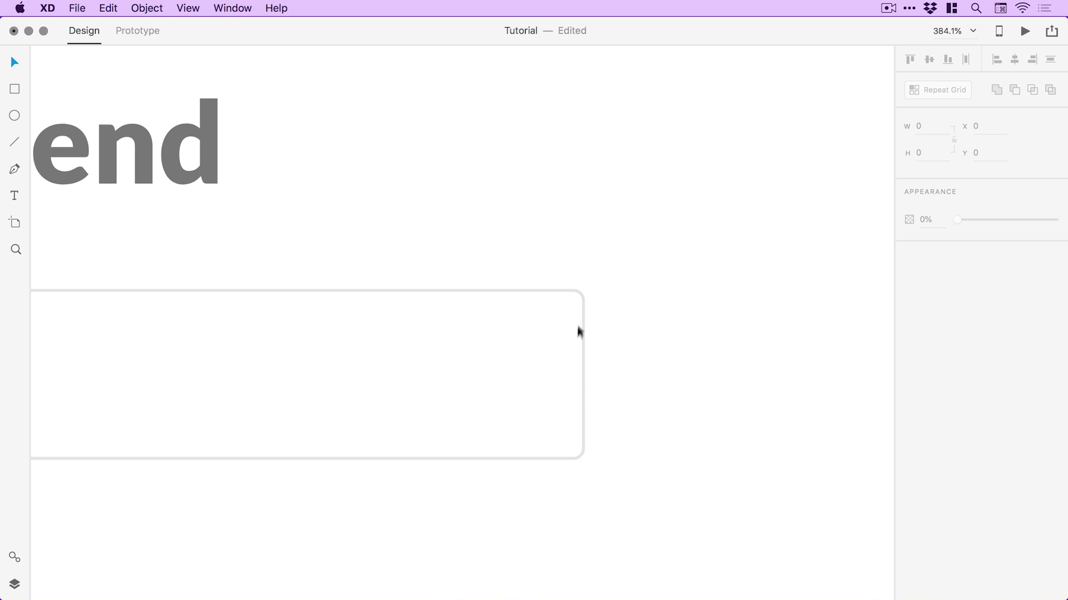
left_click(583, 317)
left_click(965, 270)
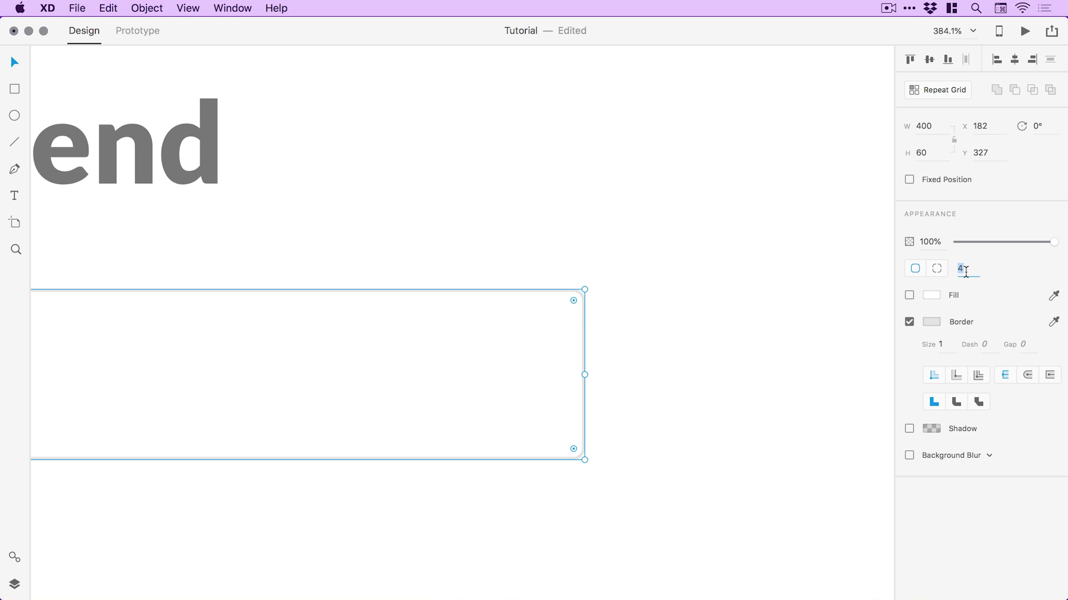
type("100")
key("Return")
key("super+1")
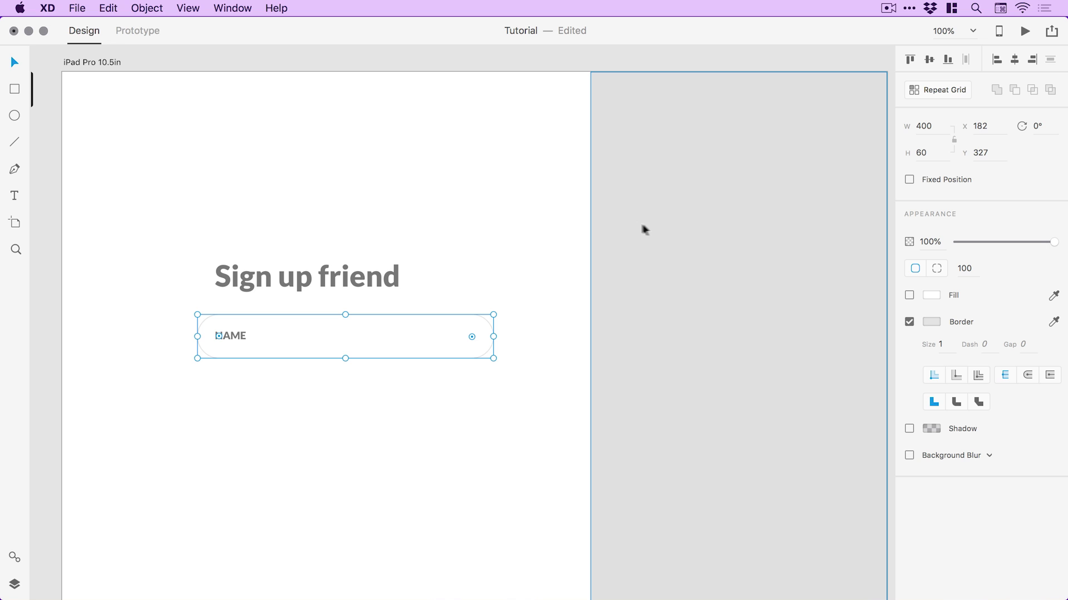
key("super+z")
- Nudge the NAME label left toward the box edge, then undo the move
left_click(649, 228)
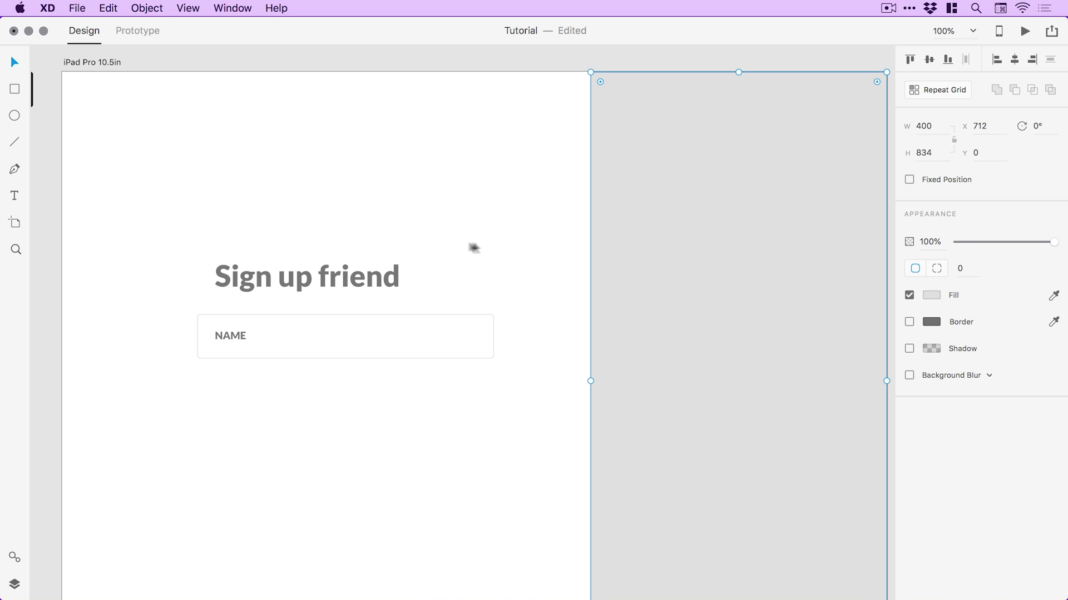
left_click_drag(472, 245, 536, 220)
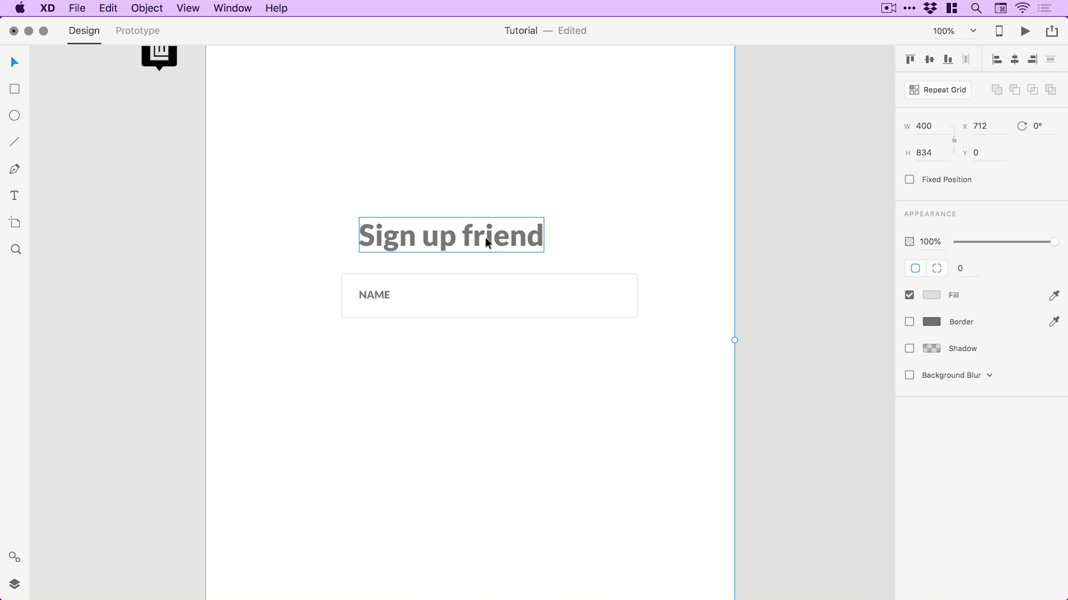
key("z")
left_click(316, 244)
key("v")
left_click(445, 249)
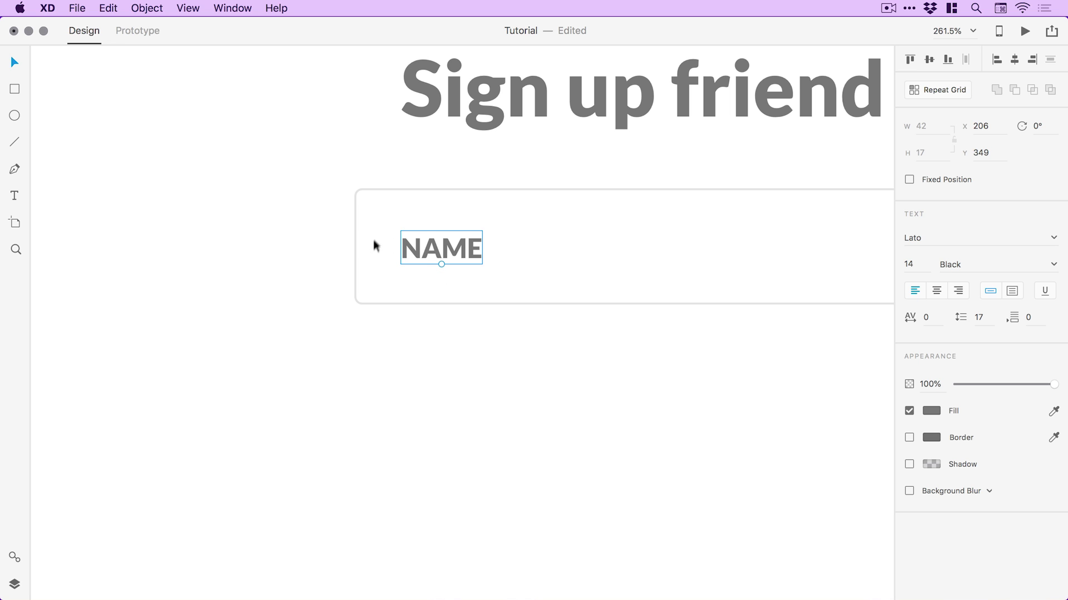
scroll(374, 244, "right", 4)
left_click_drag(350, 232, 314, 233)
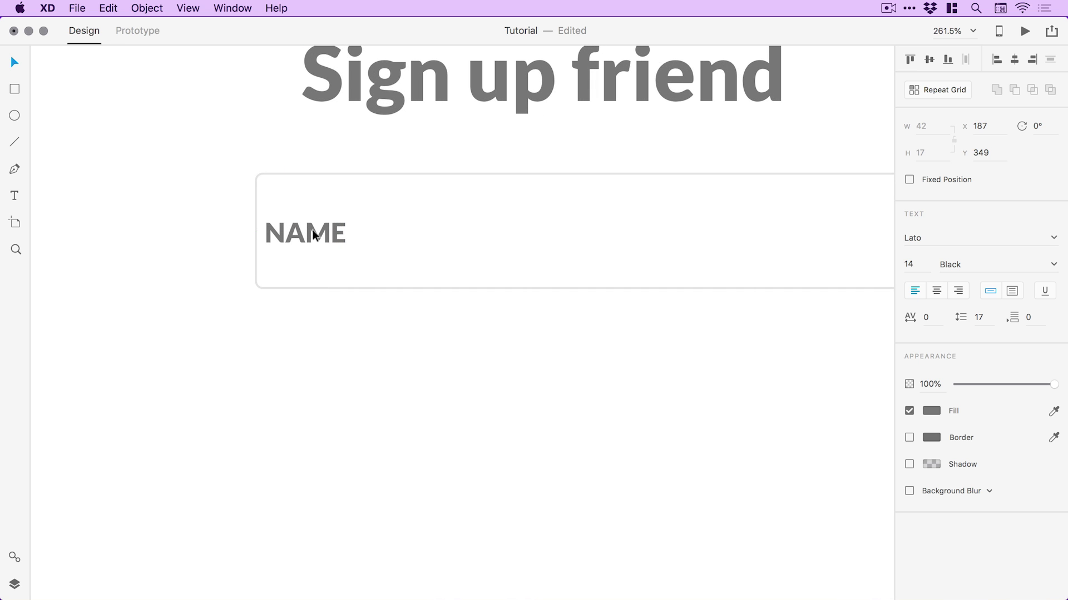
left_click(319, 365)
key("super+z")
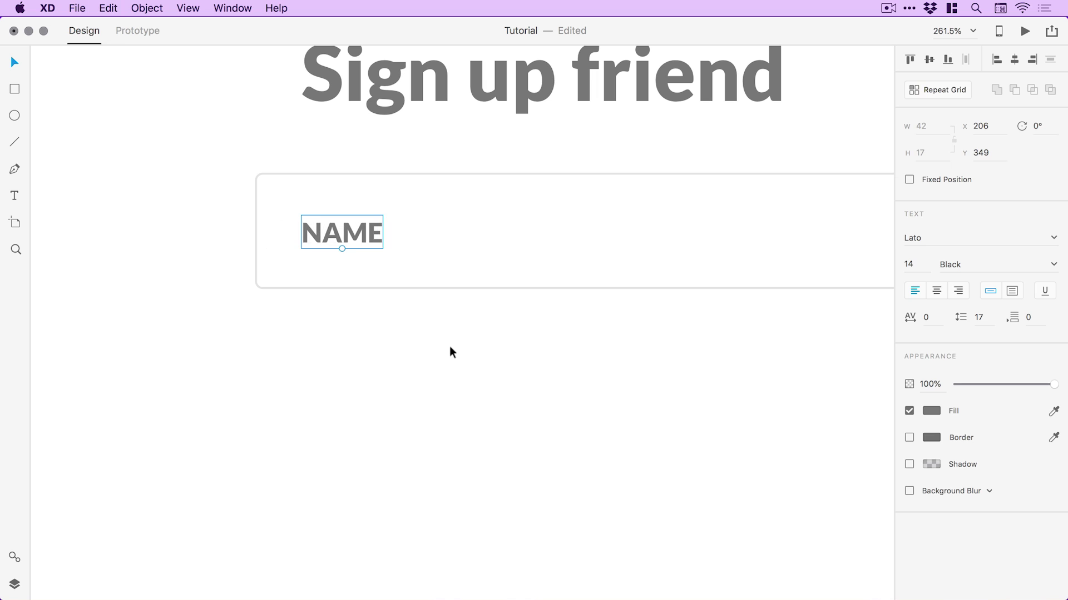
- Drag the heading left so its edge snaps to the NAME box's left edge
key("super+minus")
left_click_drag(476, 143, 441, 143)
left_click_drag(500, 316, 431, 211)
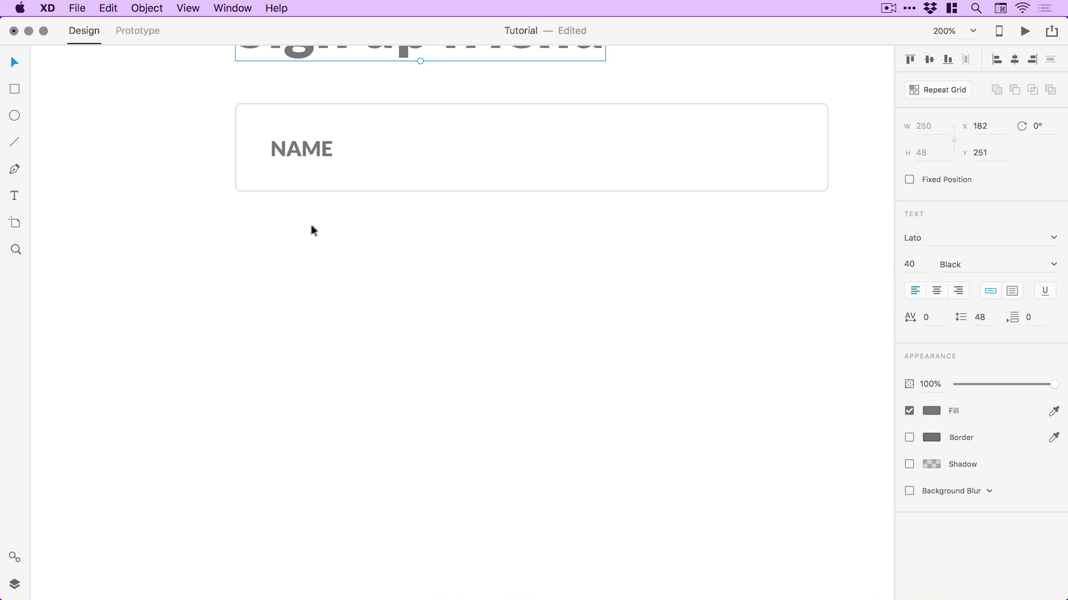
left_click_drag(310, 229, 284, 286)
left_click(275, 208)
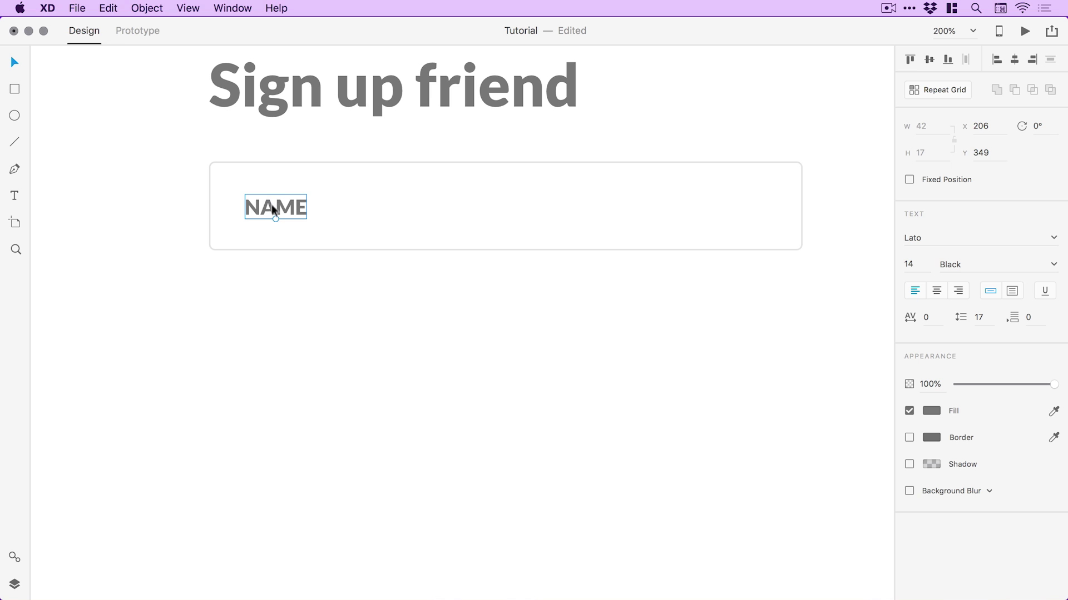
- Recolour the NAME label text to pale bluish grey #C1C6CE
left_click(930, 411)
left_click_drag(779, 369, 790, 309)
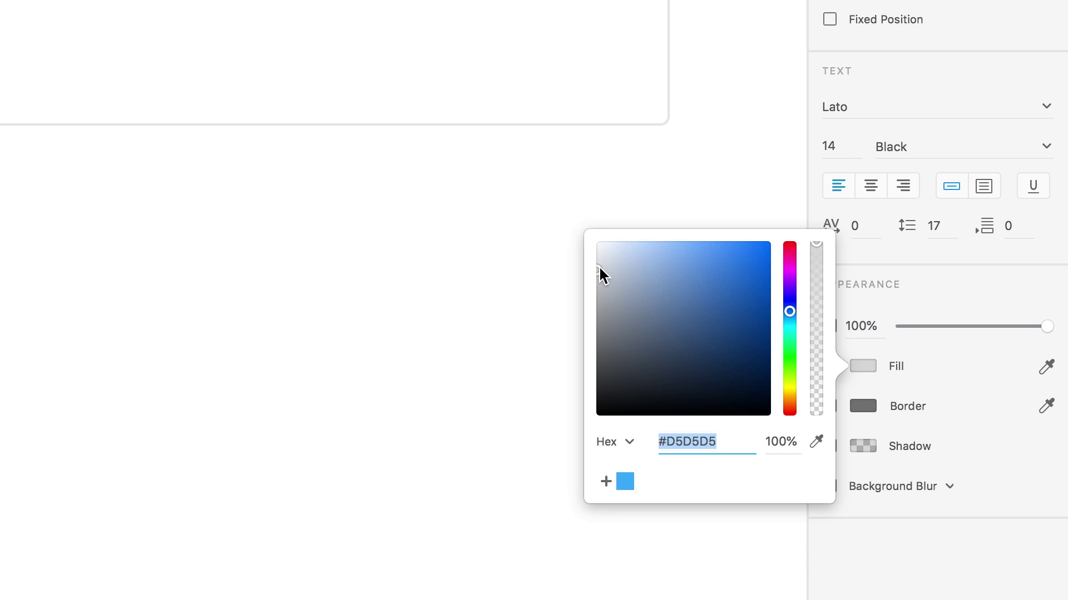
mouse_move(597, 268)
left_mouse_down()
mouse_move(610, 271)
mouse_move(553, 272)
mouse_move(607, 273)
left_mouse_up()
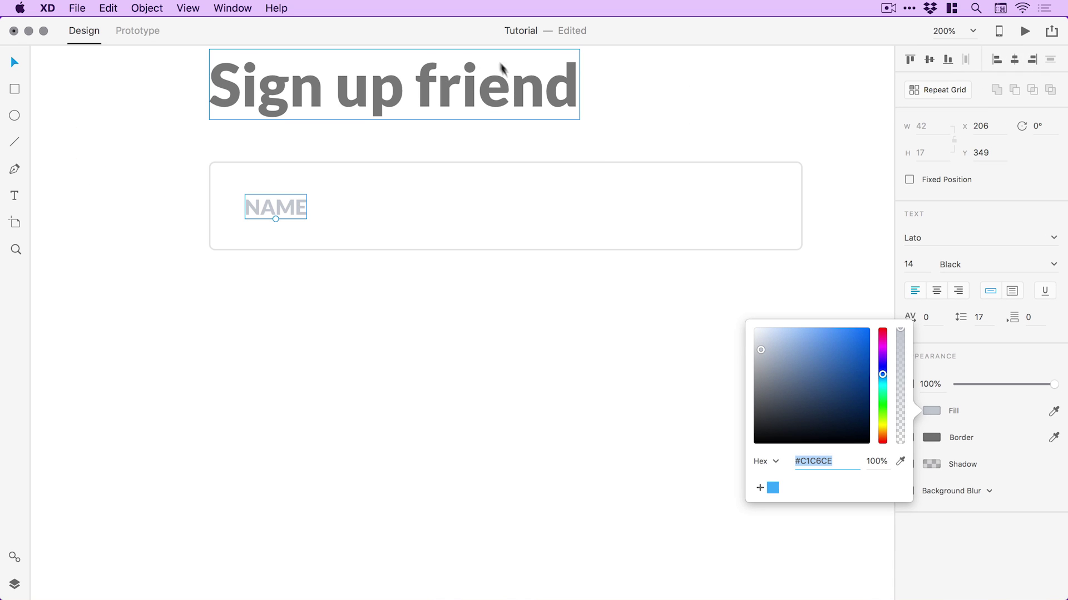
- Set the heading fill to #687984, then fine-tune it to slate blue-grey #77828B
left_click(483, 81)
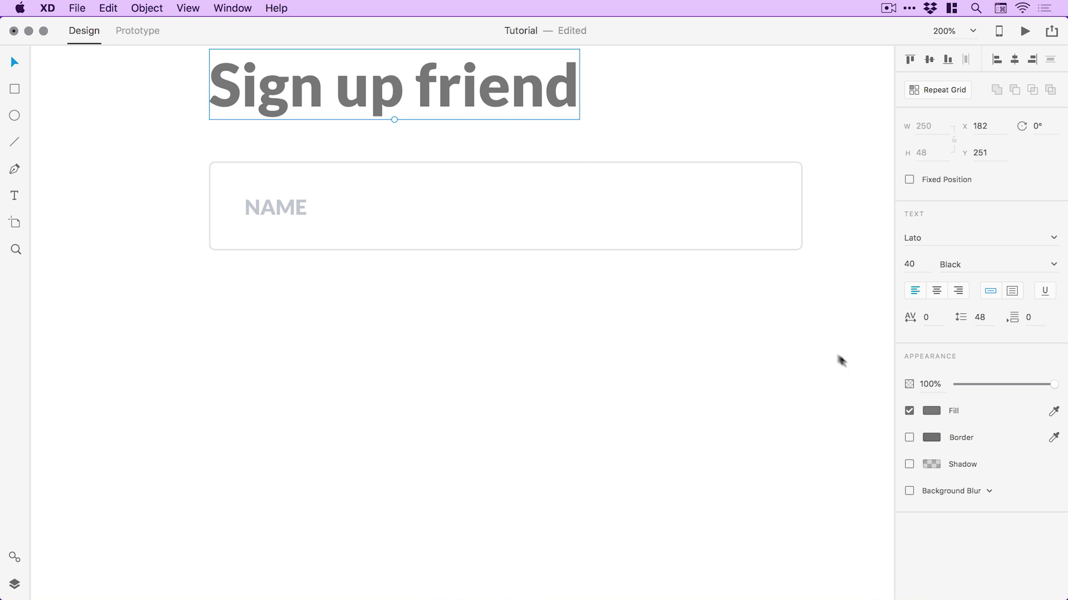
left_click(932, 411)
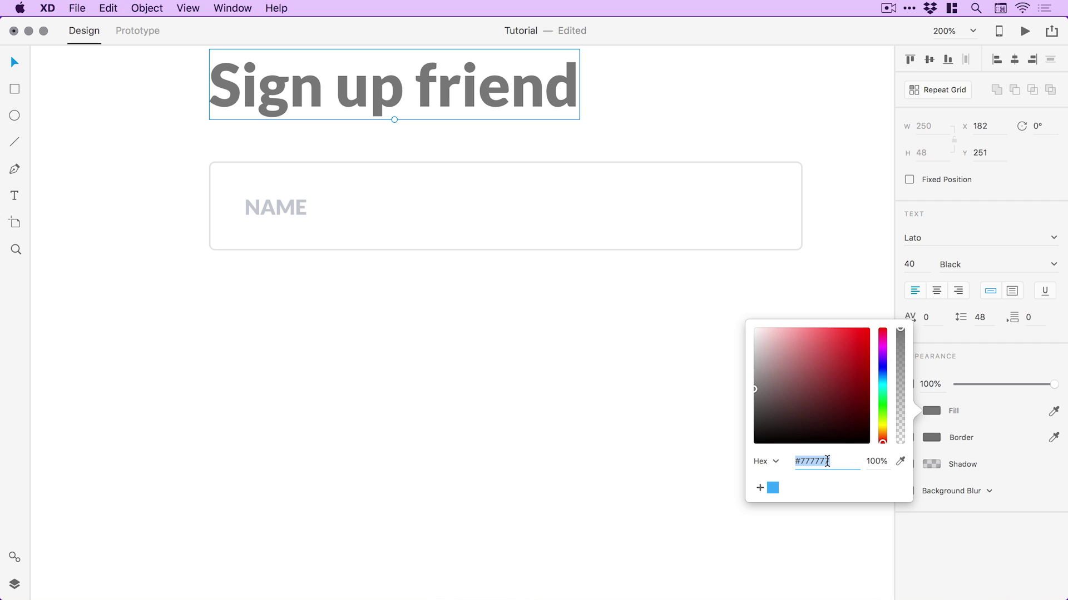
mouse_move(761, 415)
left_mouse_down()
mouse_move(728, 312)
mouse_move(734, 418)
mouse_move(729, 352)
mouse_move(715, 340)
mouse_move(717, 361)
left_mouse_up()
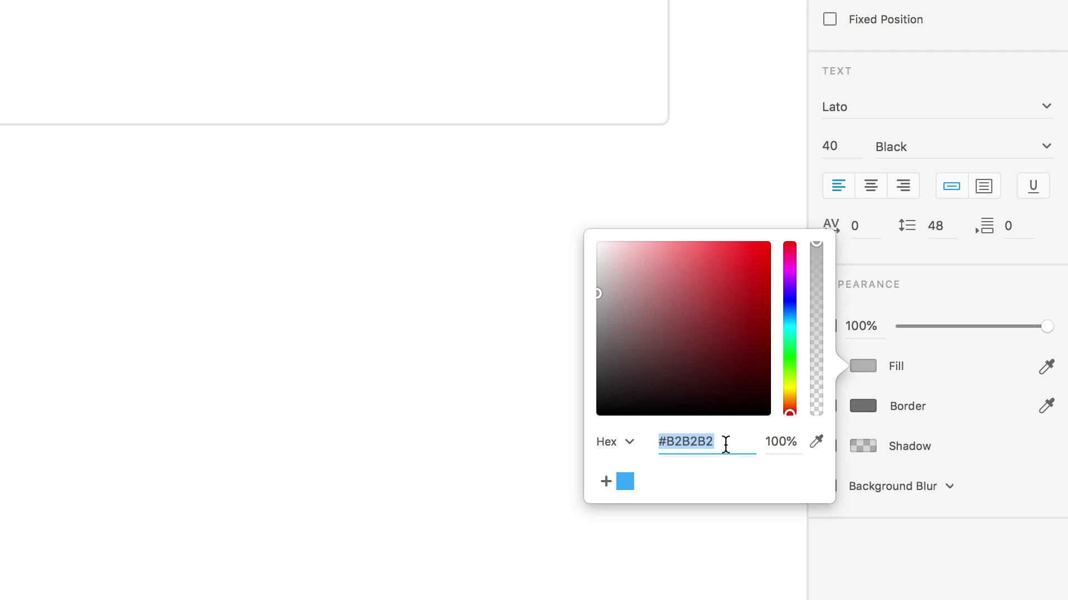
type("68")
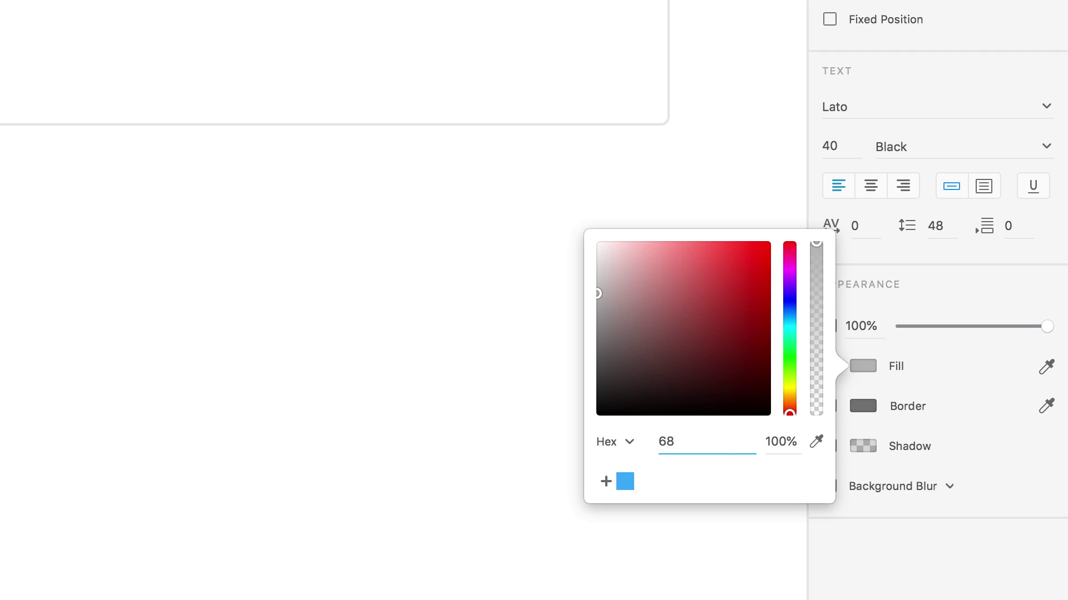
type("7984")
key("Return")
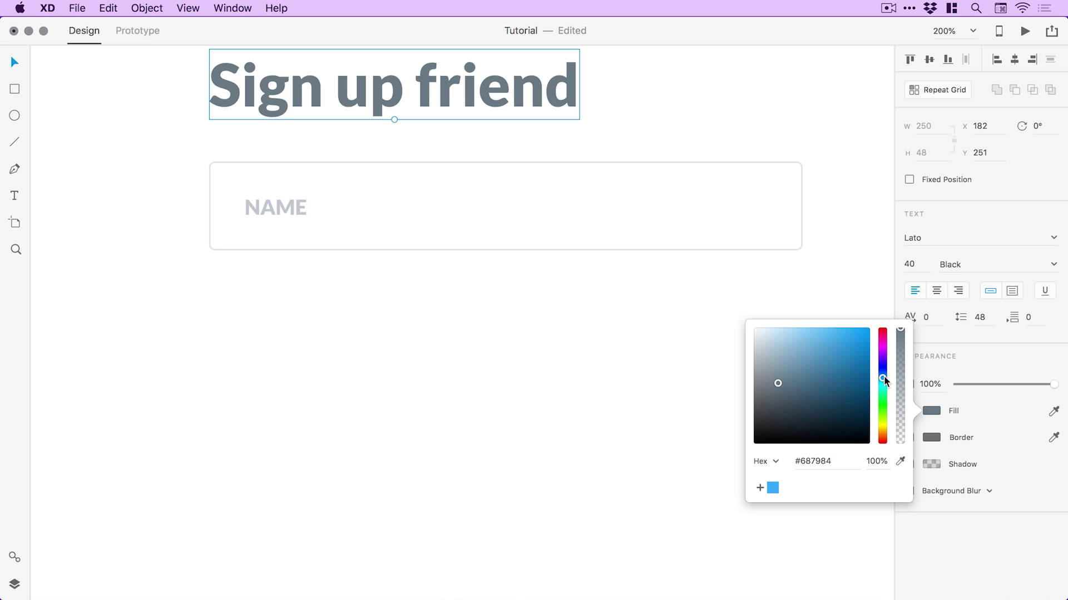
left_click_drag(883, 379, 883, 377)
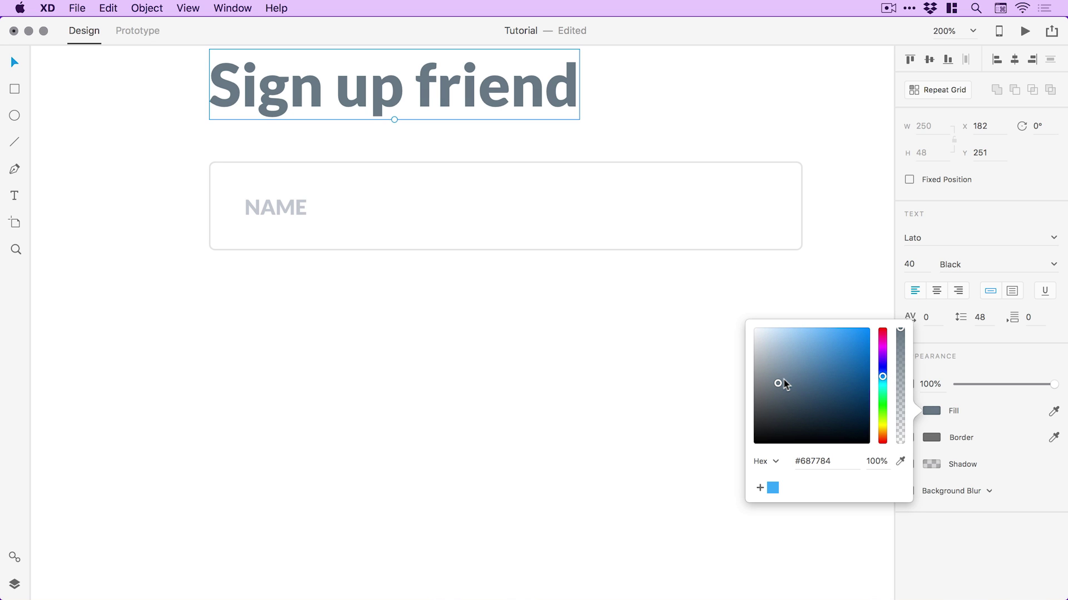
mouse_move(779, 383)
left_mouse_down()
mouse_move(736, 378)
mouse_move(770, 382)
left_mouse_up()
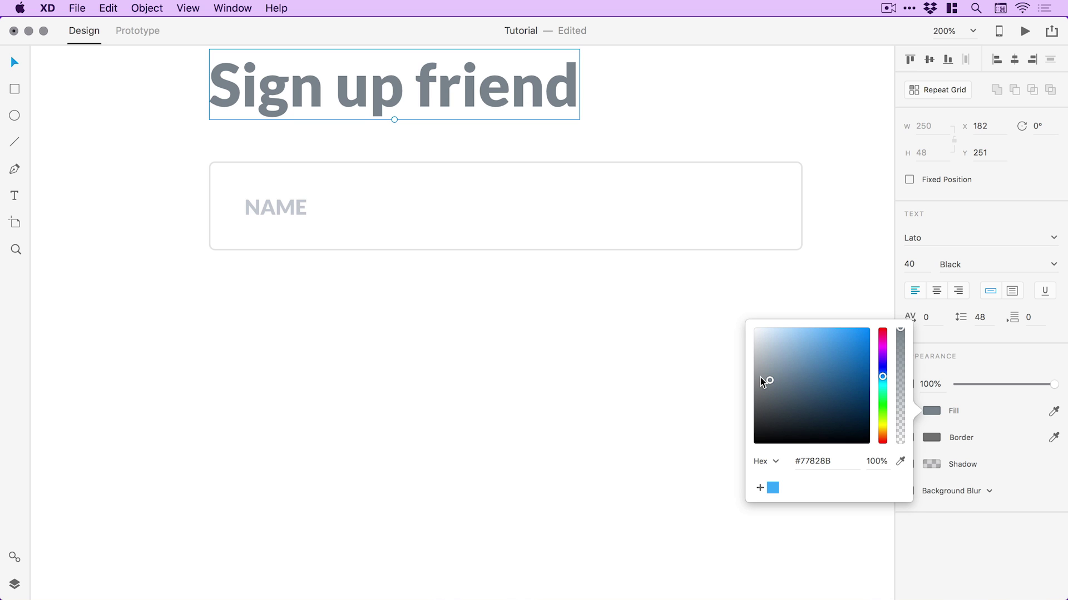
left_click(544, 342)
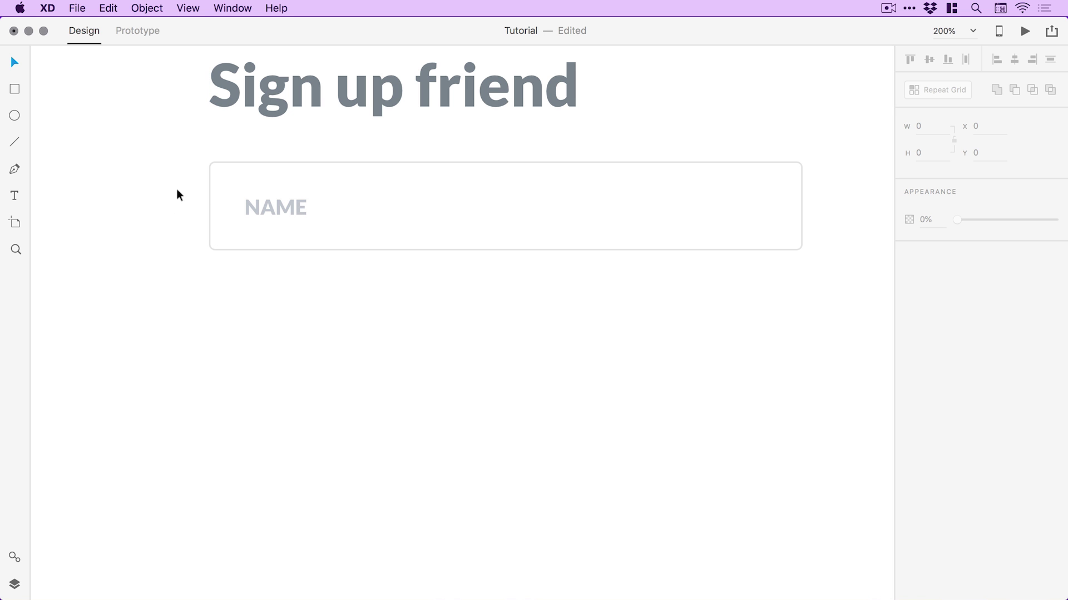
- Try duplicating the NAME field below, then delete the copy and reselect the field
left_click_drag(176, 188, 309, 292)
left_click_drag(279, 209, 282, 324)
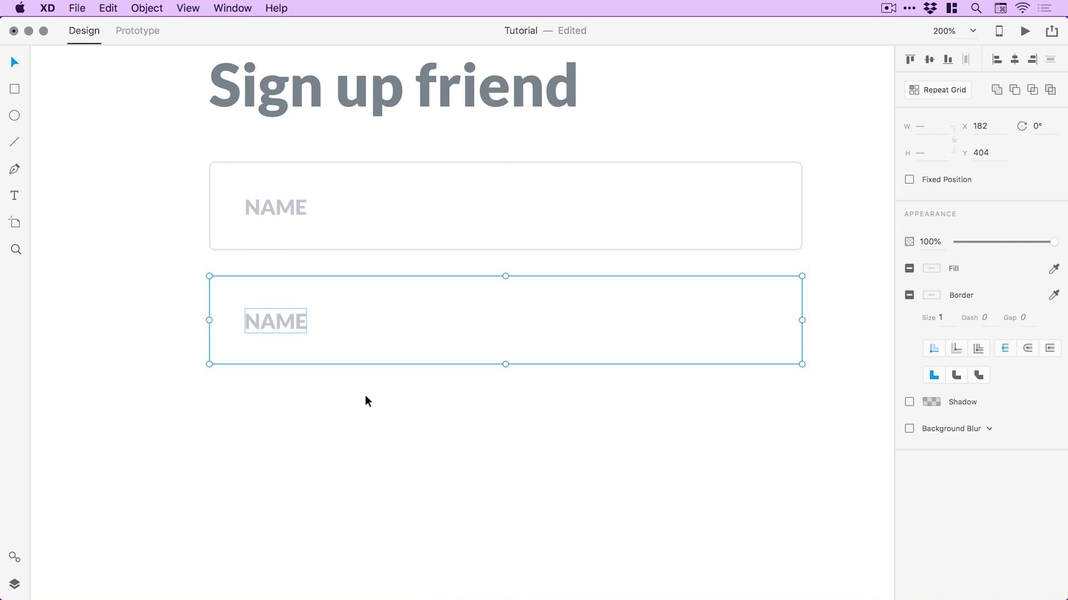
key("Delete")
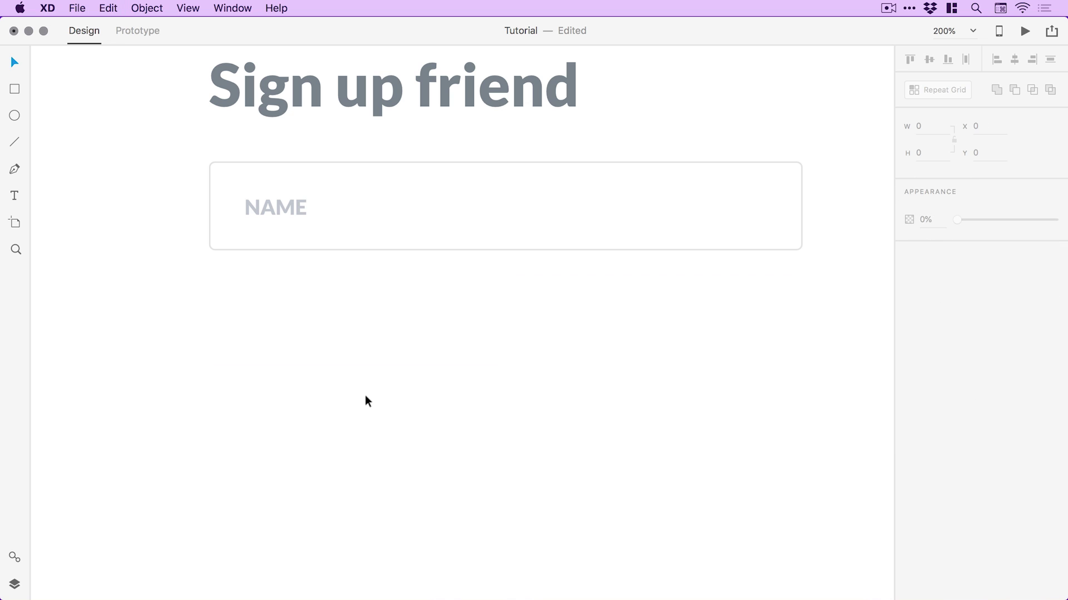
left_click_drag(172, 308, 322, 172)
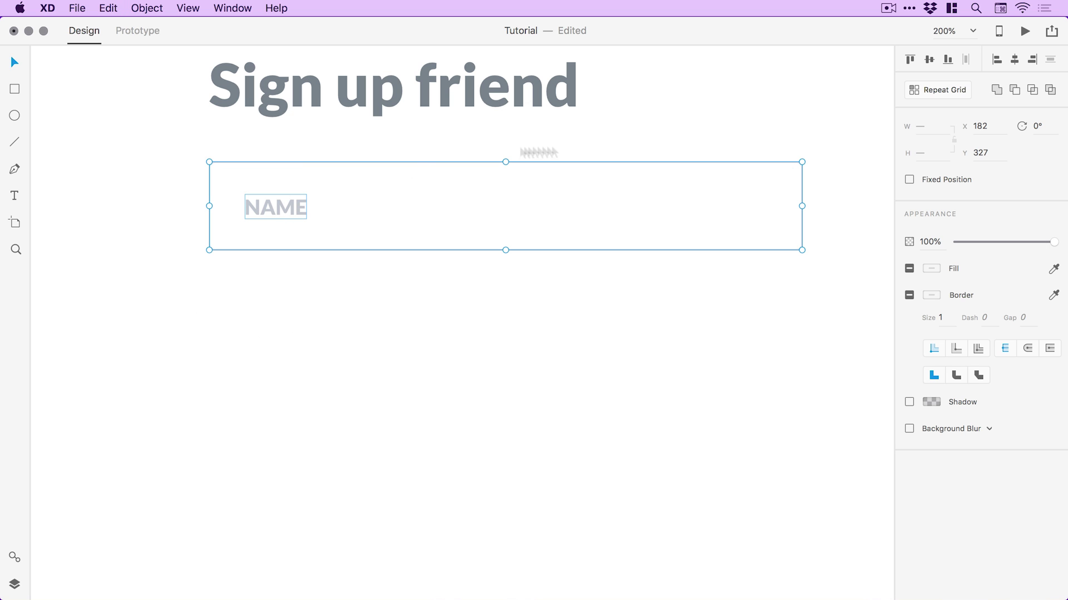
- Make the NAME field a Repeat Grid of two stacked copies spaced 15 apart
left_click(945, 91)
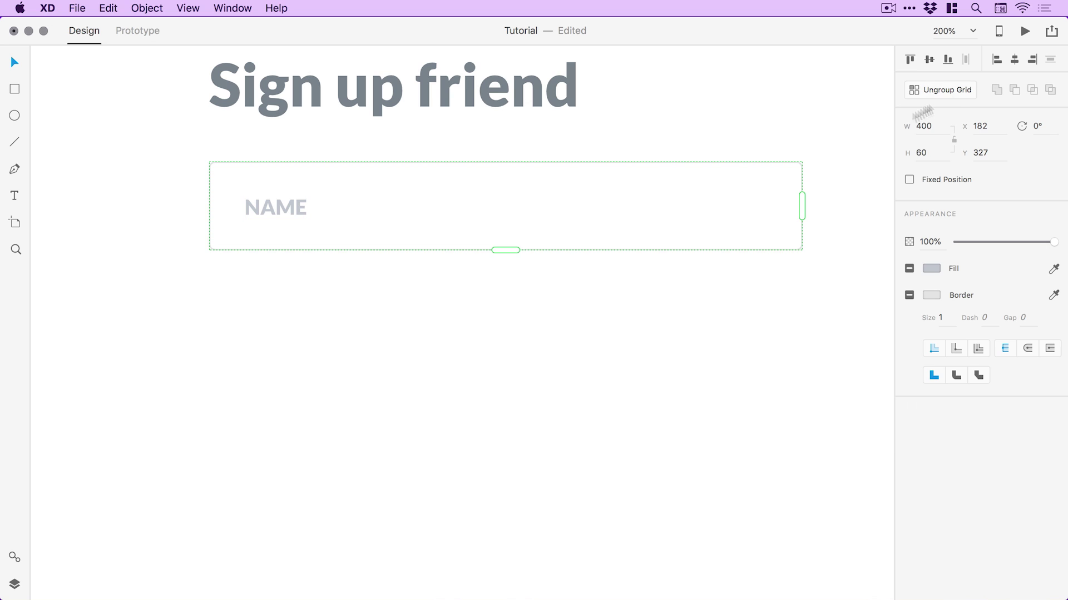
left_click_drag(510, 251, 482, 400)
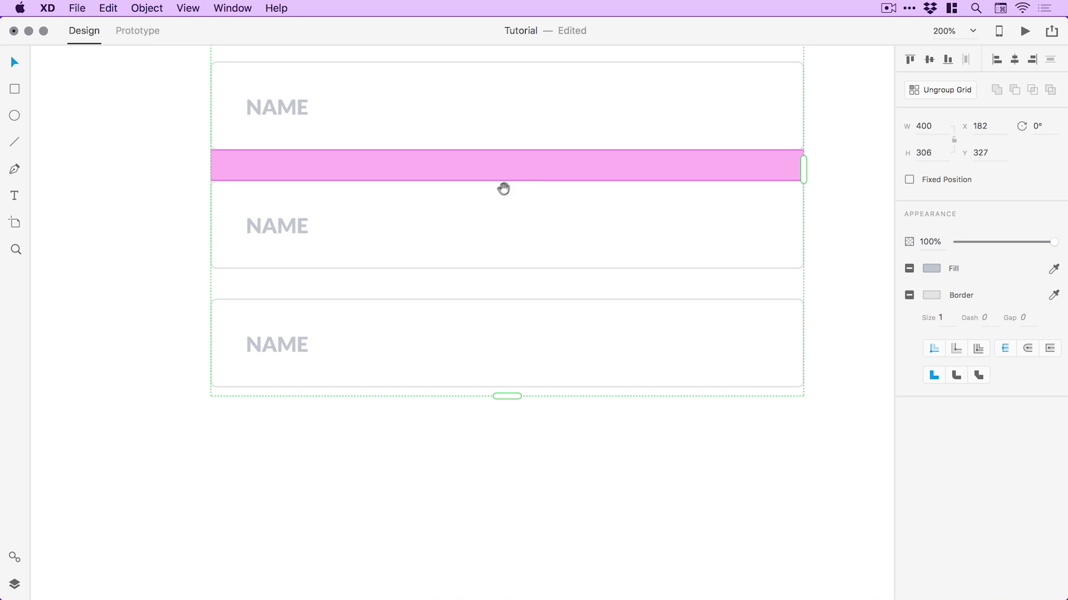
scroll(503, 186, "up", 5)
left_click_drag(526, 535, 500, 290)
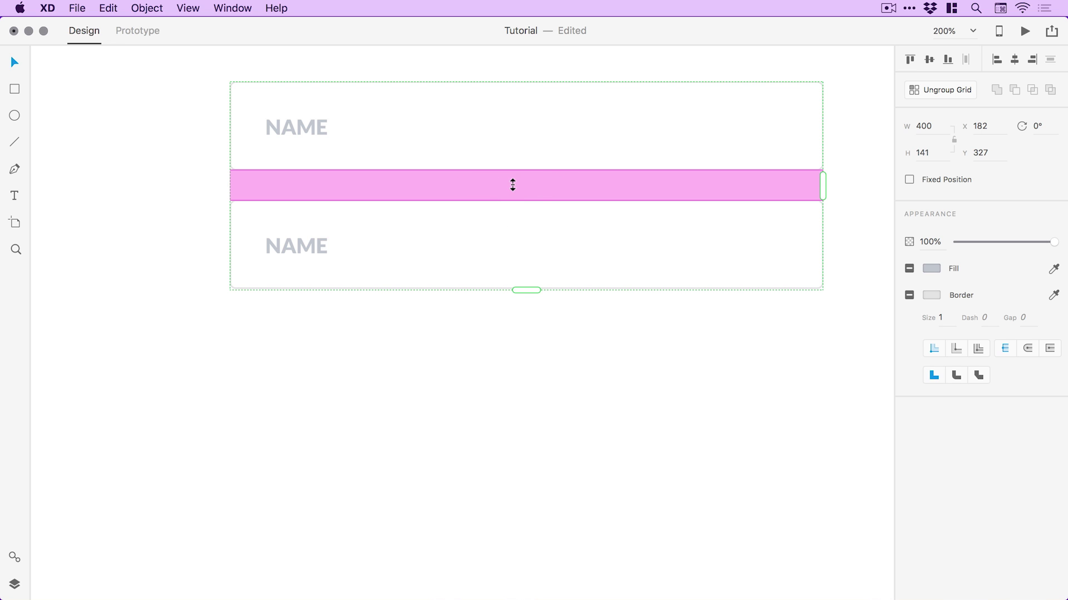
mouse_move(510, 184)
left_mouse_down()
mouse_move(526, 394)
mouse_move(512, 177)
left_mouse_up()
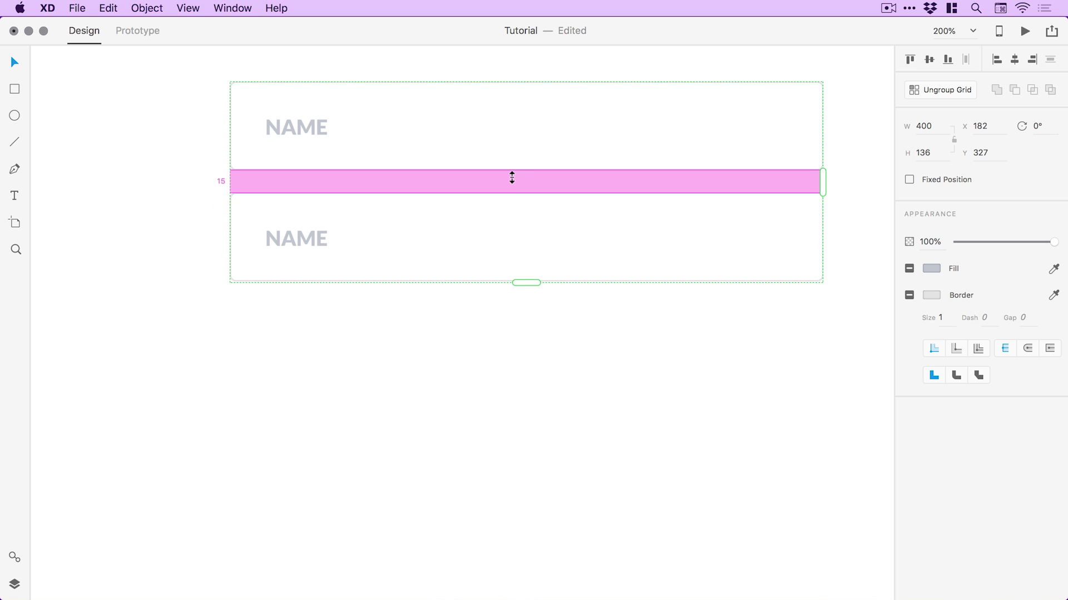
left_click_drag(511, 177, 511, 178)
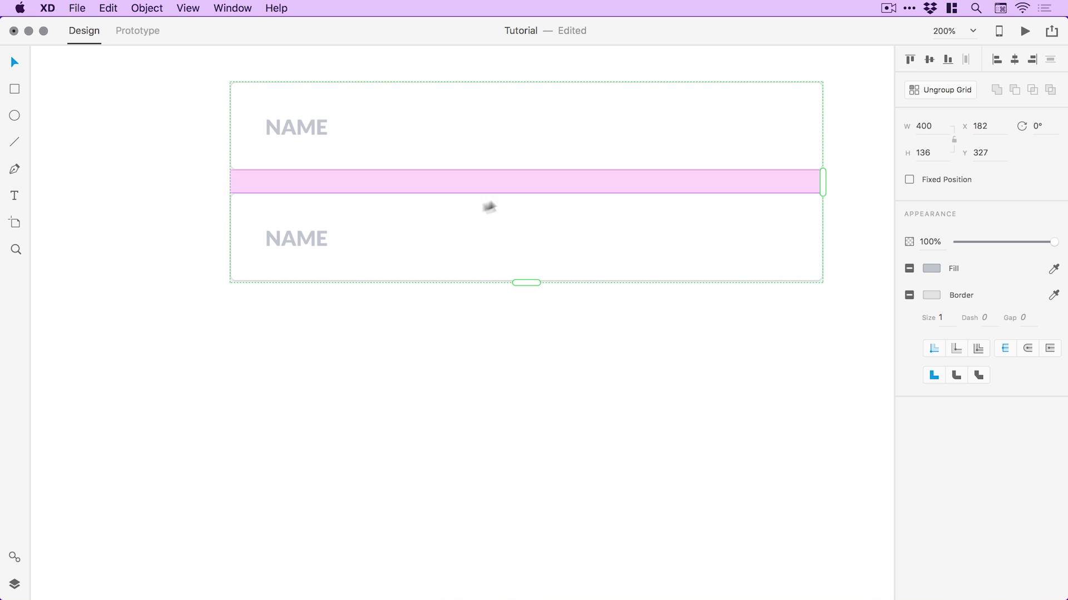
left_click(161, 151)
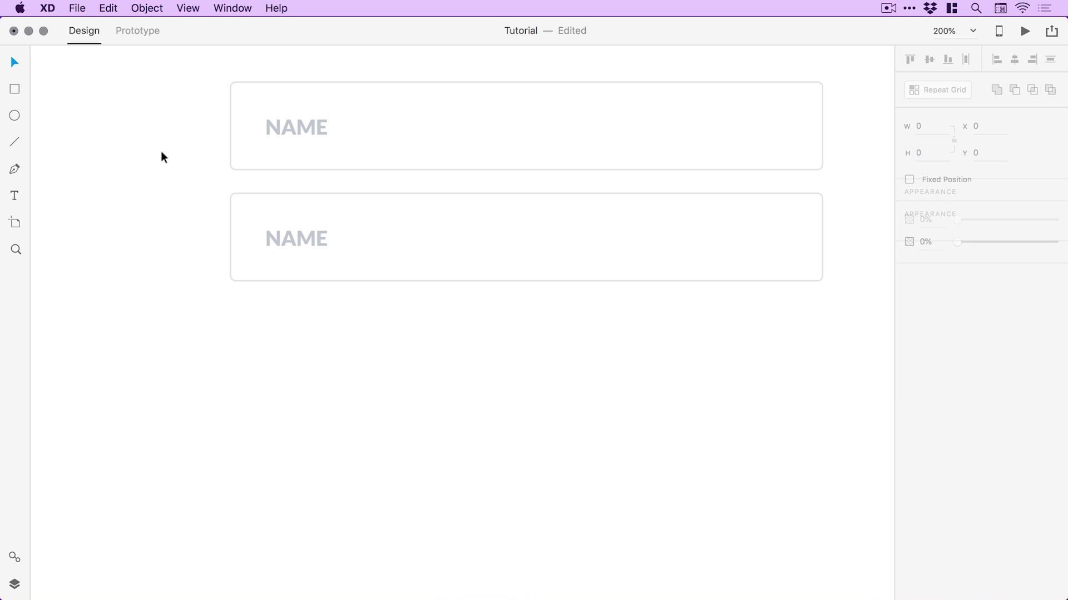
left_click_drag(153, 168, 157, 252)
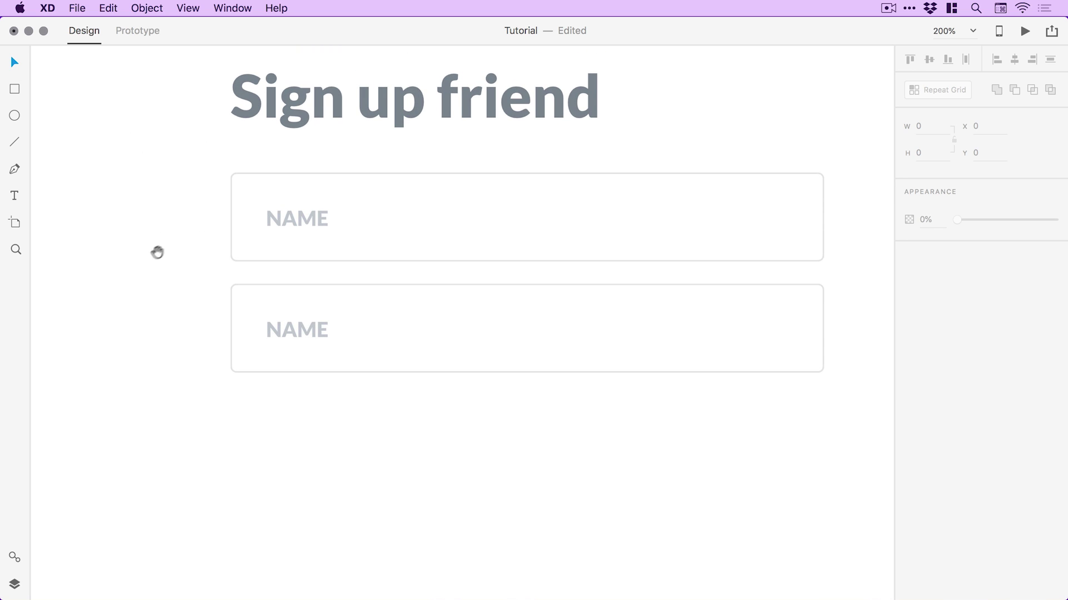
double_click(318, 224)
left_click(302, 322)
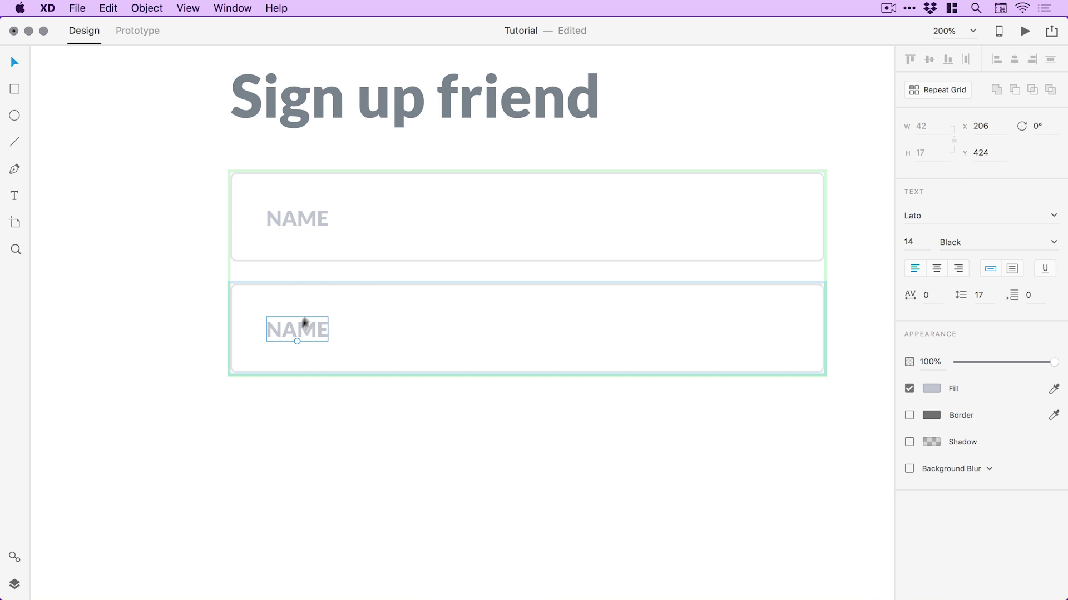
left_click(314, 284)
left_click(307, 223)
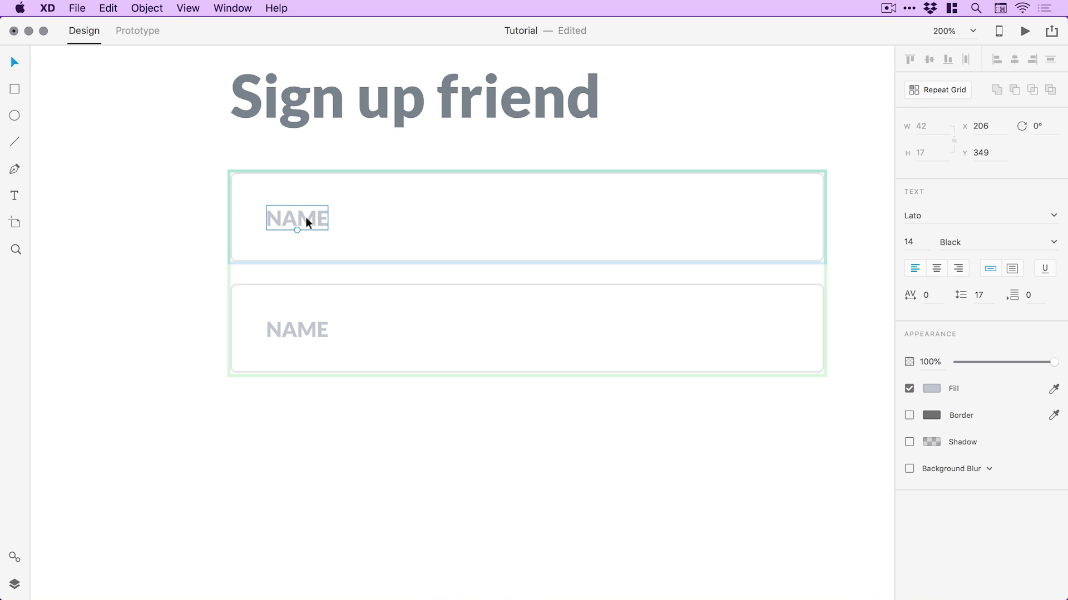
left_click(930, 388)
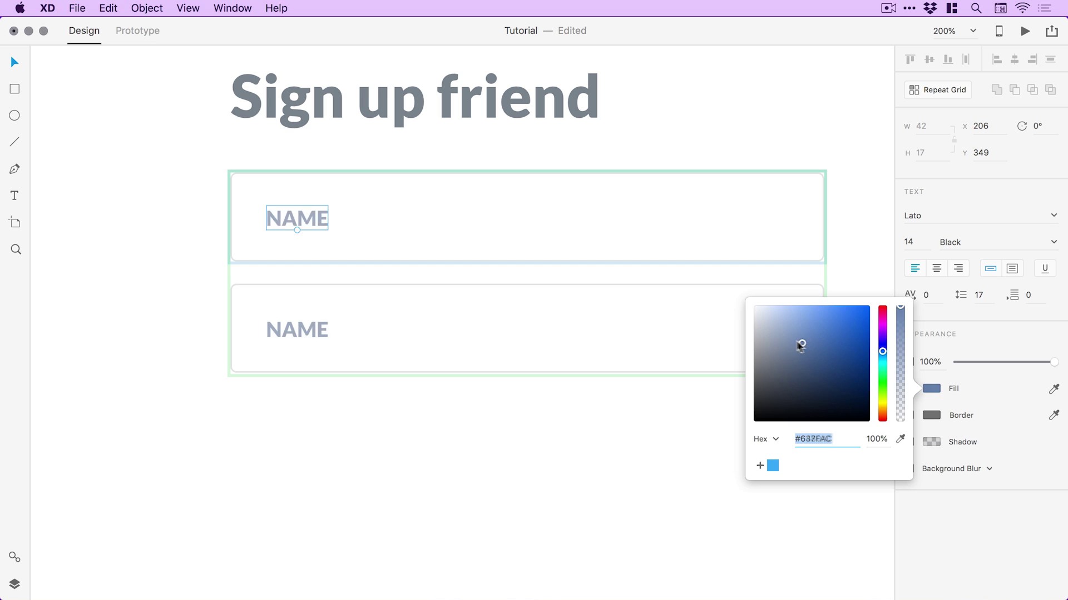
left_click_drag(801, 346, 792, 316)
left_click(631, 142)
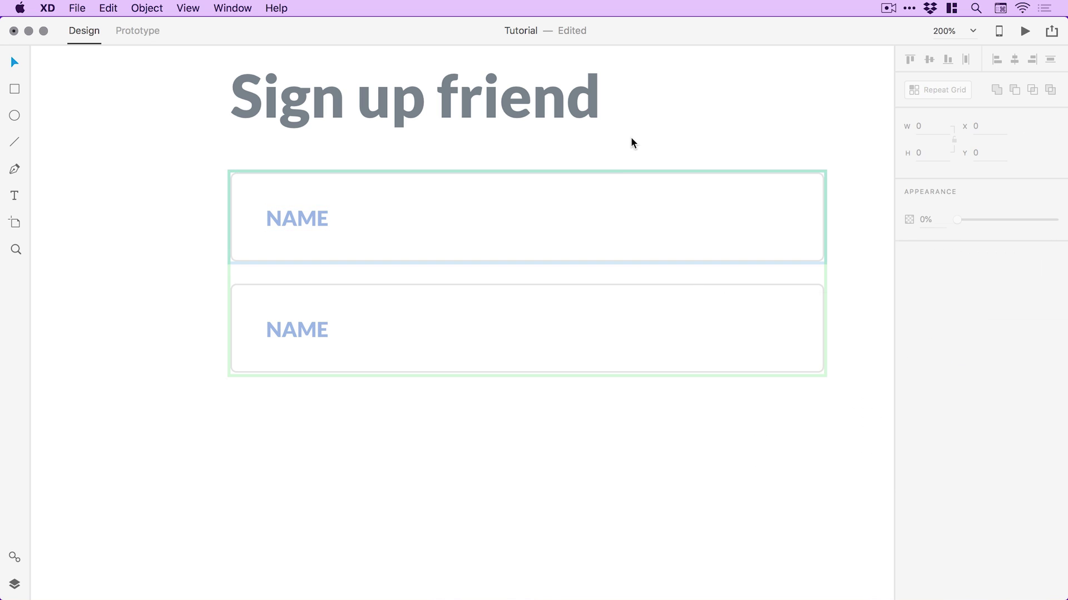
key("super+z")
left_click(582, 259)
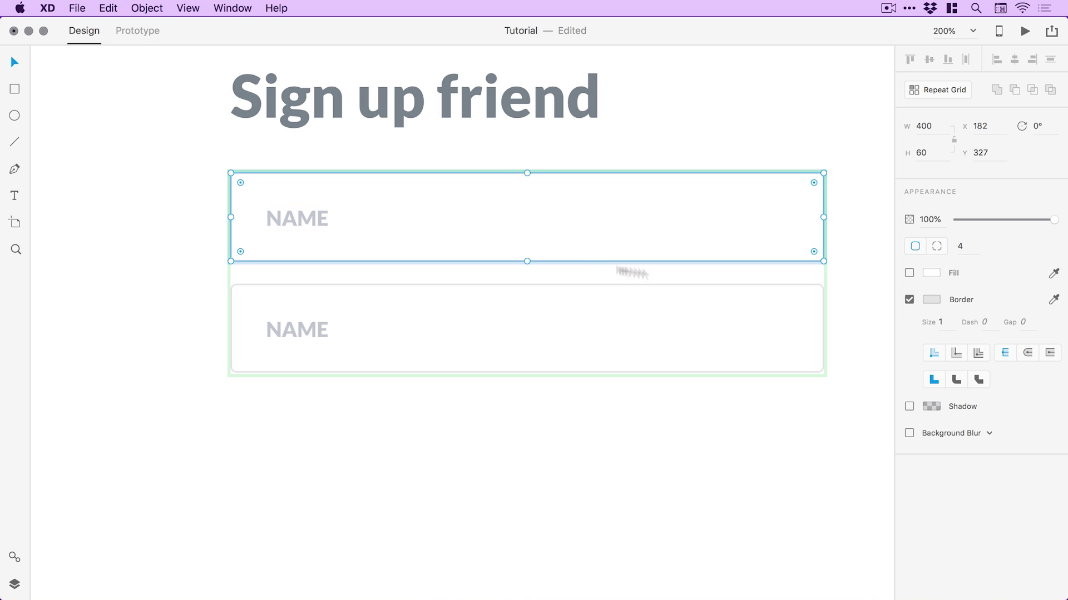
left_click(932, 300)
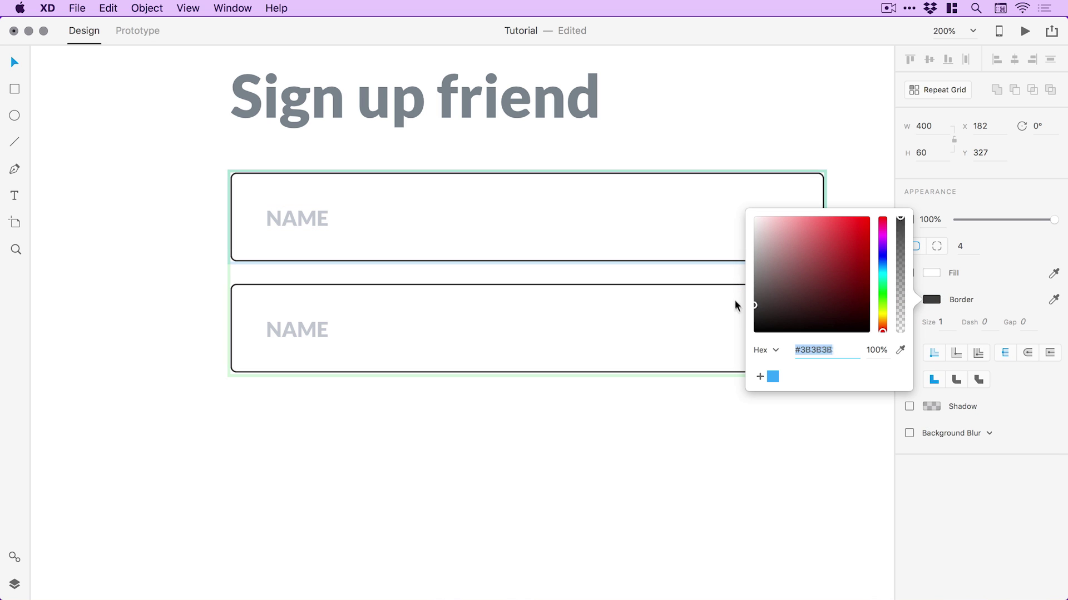
left_click(752, 101)
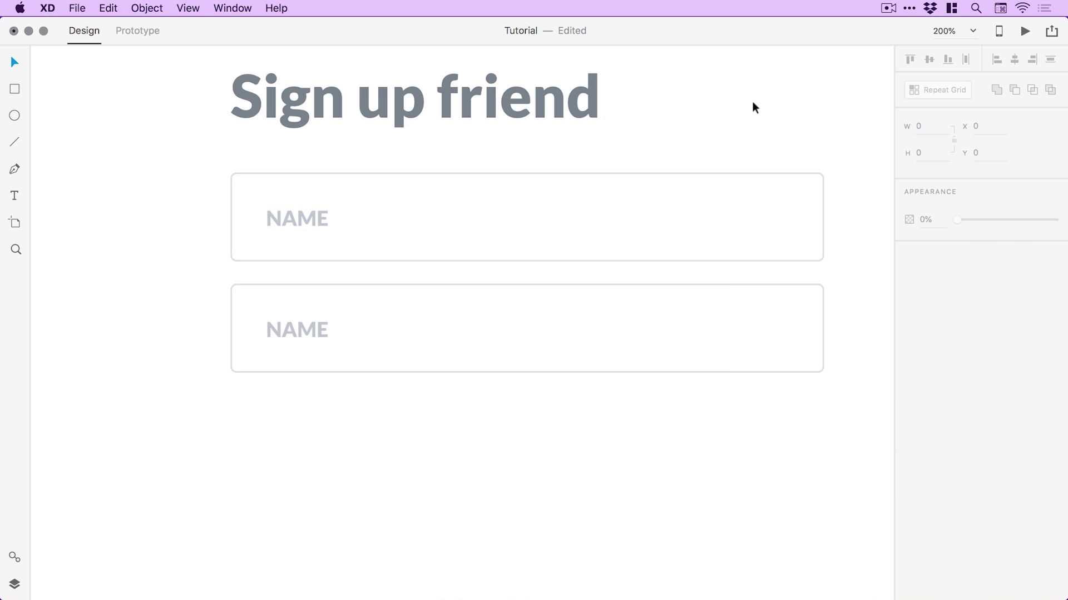
key("super+z")
left_click(759, 127)
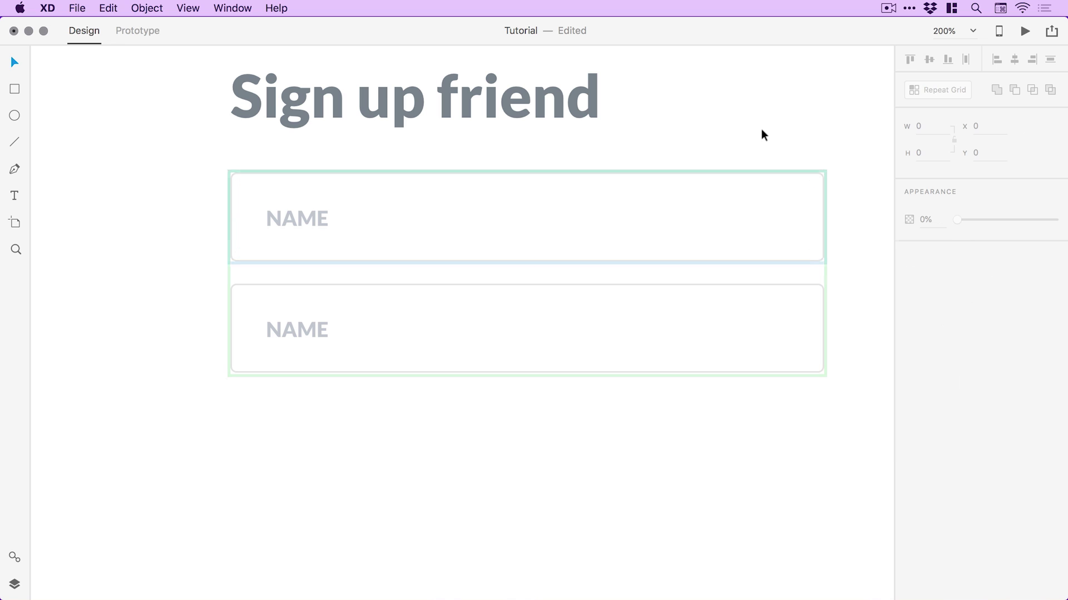
scroll(398, 326, "right", 2)
scroll(398, 327, "down", 2)
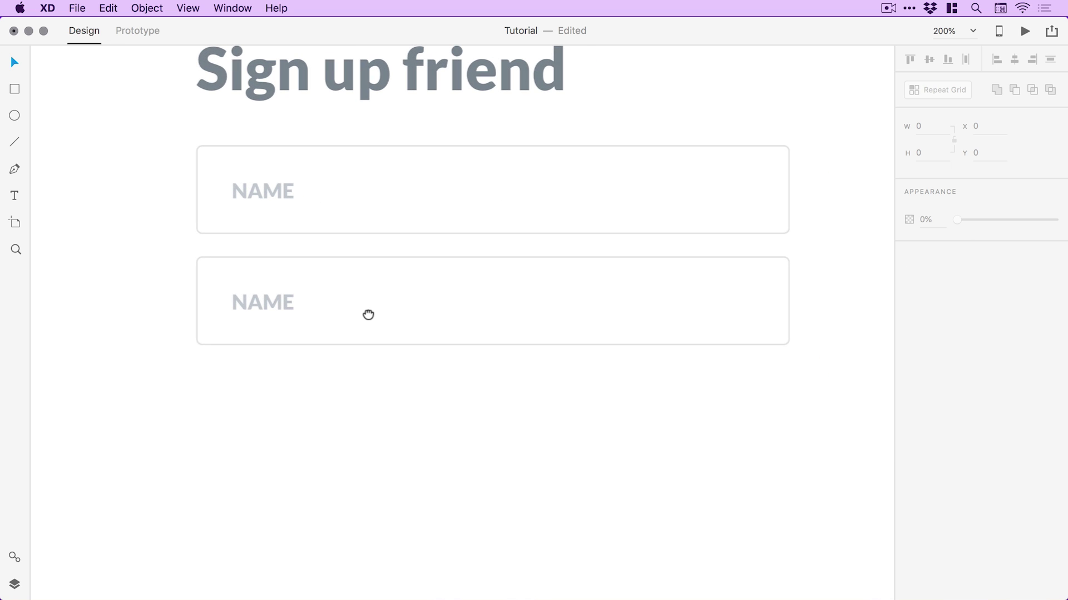
- Retype the lower field's placeholder text as EMAIL
double_click(253, 300)
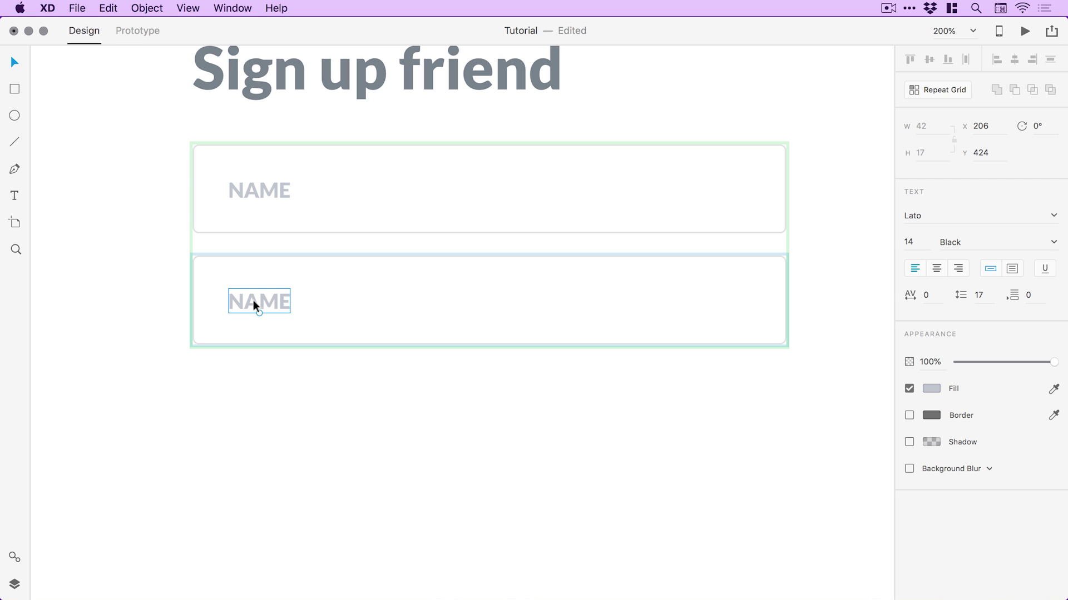
double_click(253, 301)
type("E-")
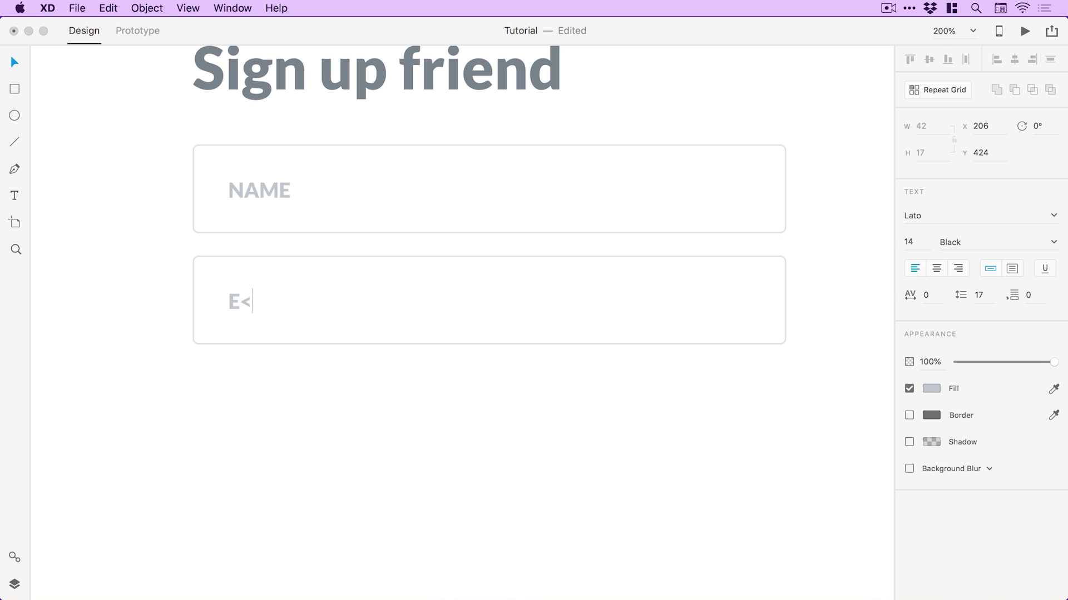
key("BackSpace")
type("MAIL")
key("Escape")
left_click(115, 302)
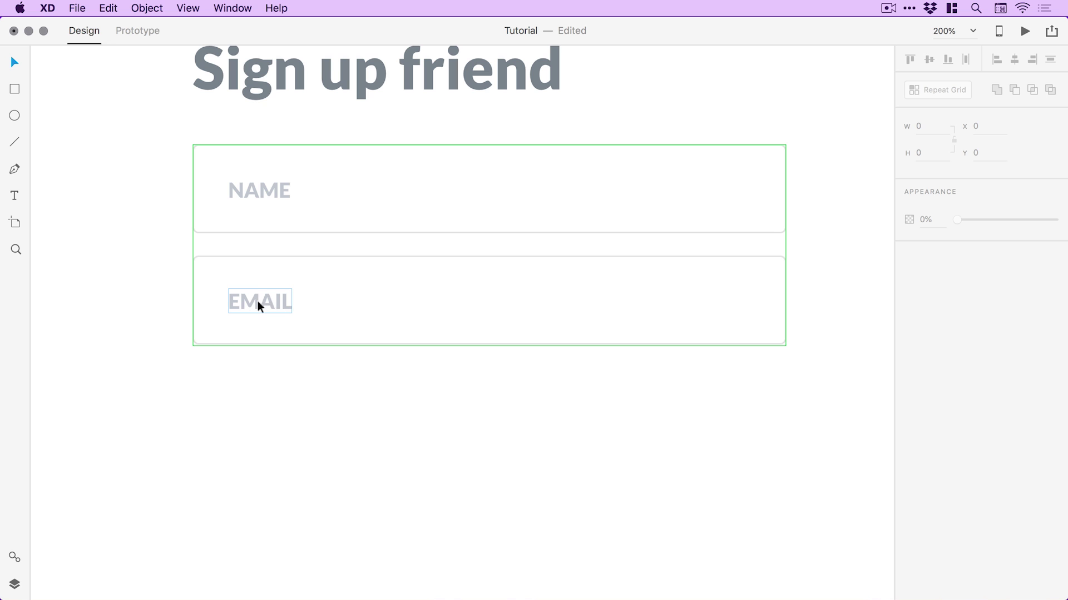
- Ungroup the NAME/EMAIL field grid, then undo the ungrouping
key("super+minus")
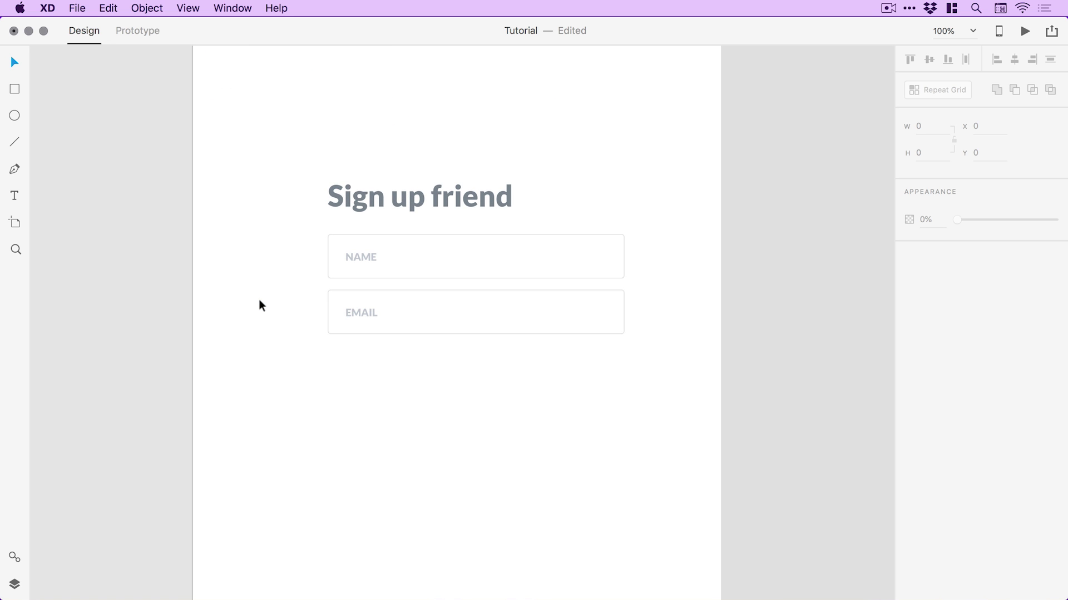
left_click(368, 255)
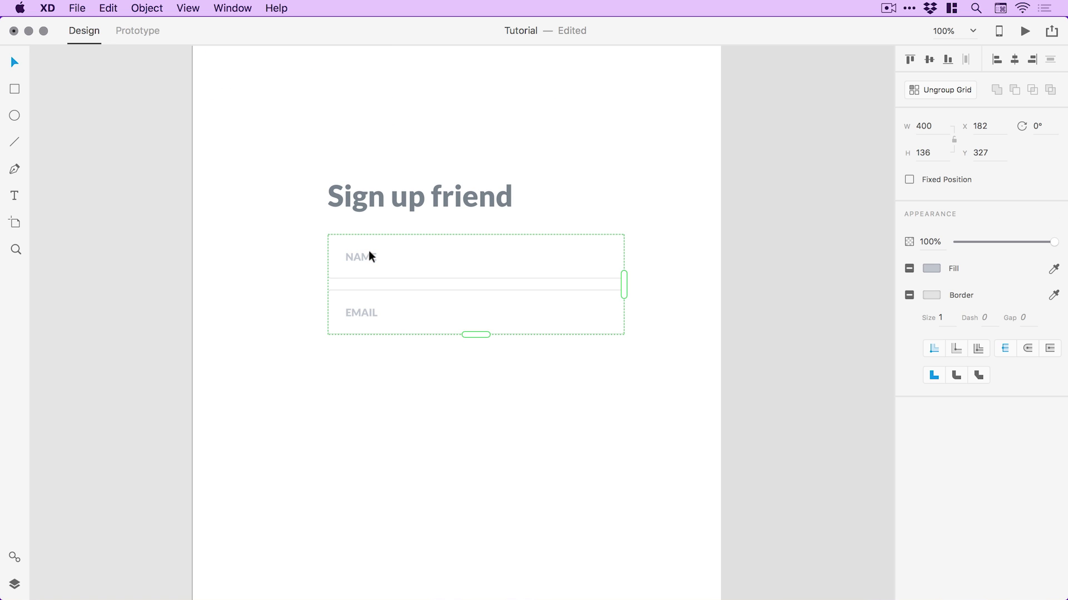
left_click(949, 88)
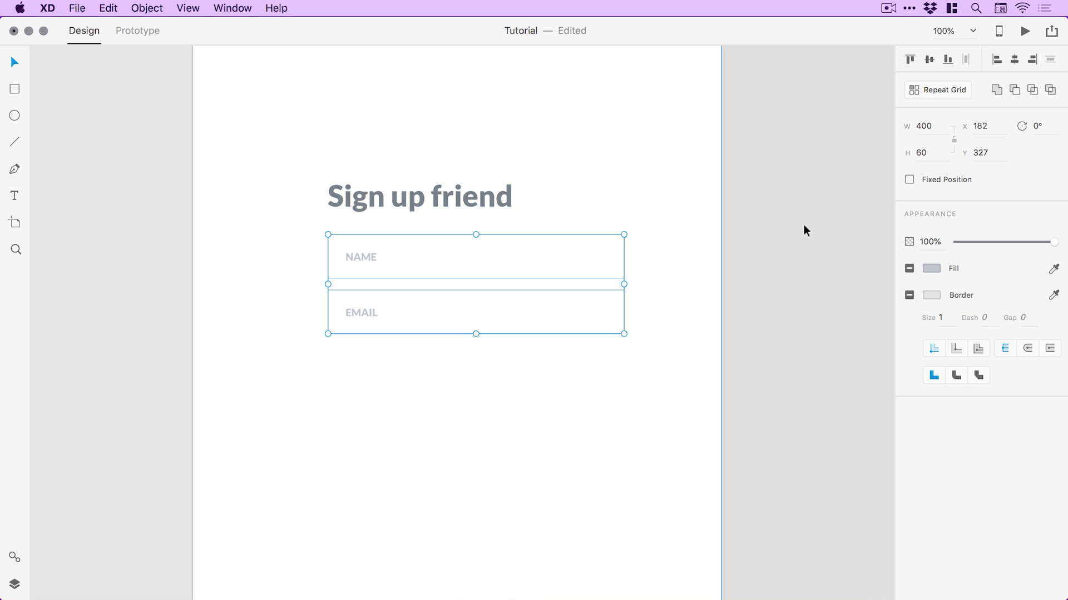
key("super+z")
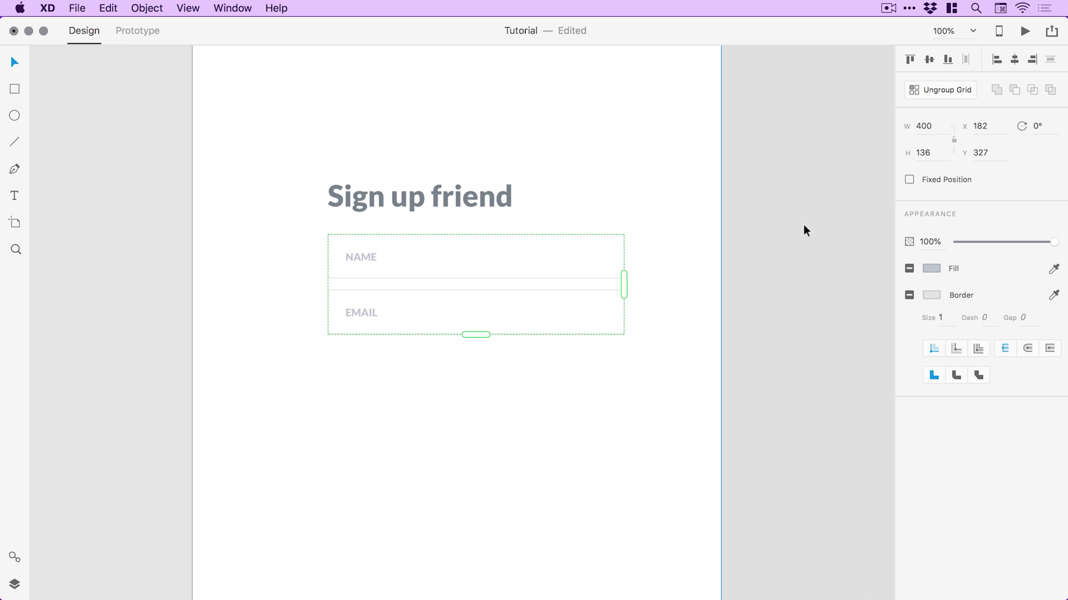
- Duplicate the 'Sign up friend' heading to below the EMAIL field
left_click(803, 225)
left_click_drag(796, 241, 789, 182)
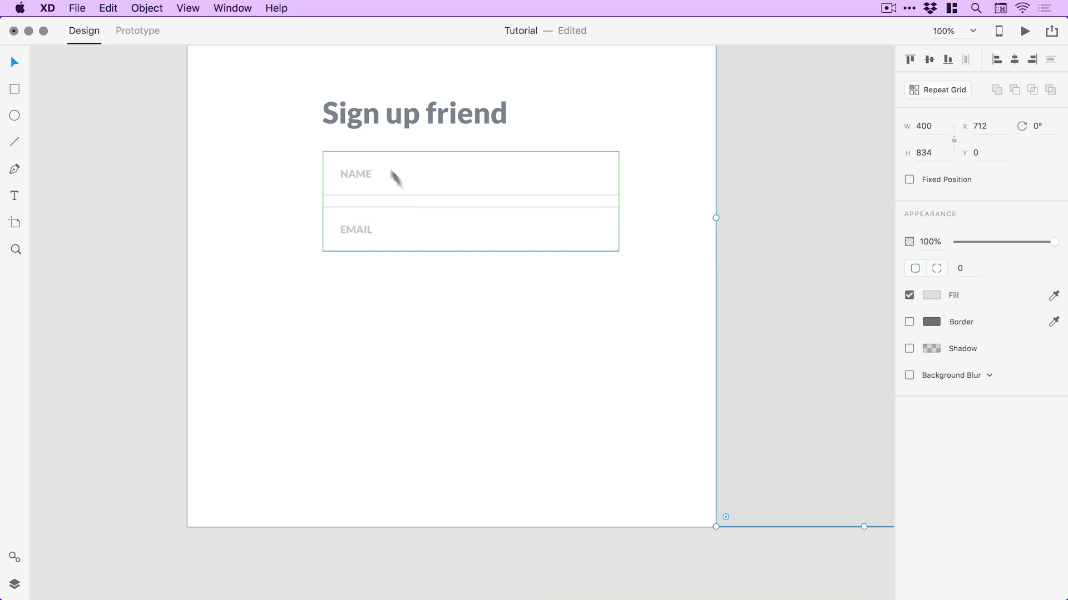
left_click_drag(357, 197, 351, 186)
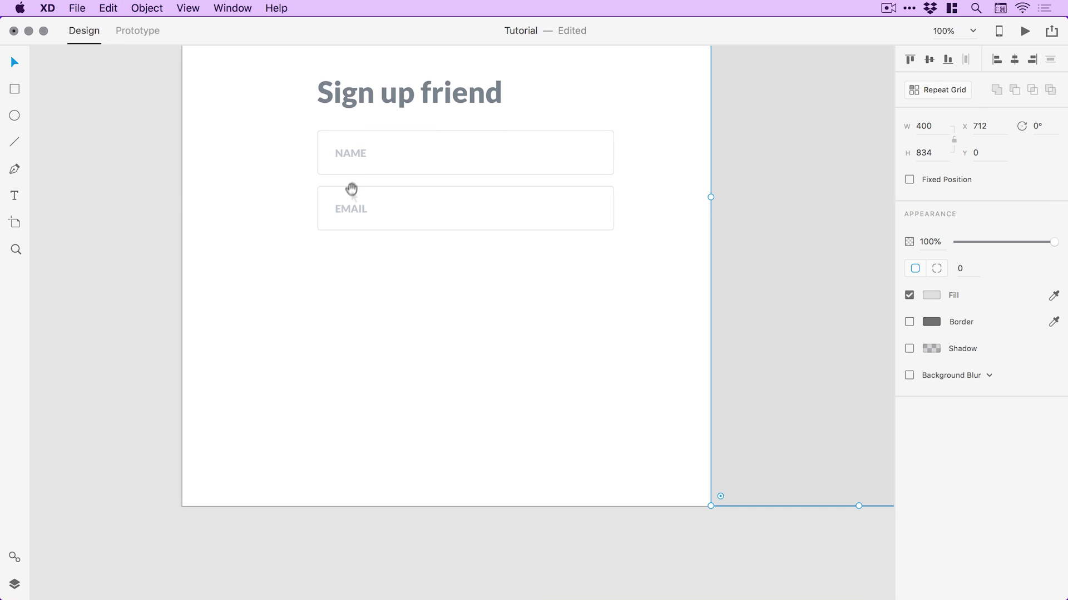
key("z")
left_click_drag(254, 91, 473, 313)
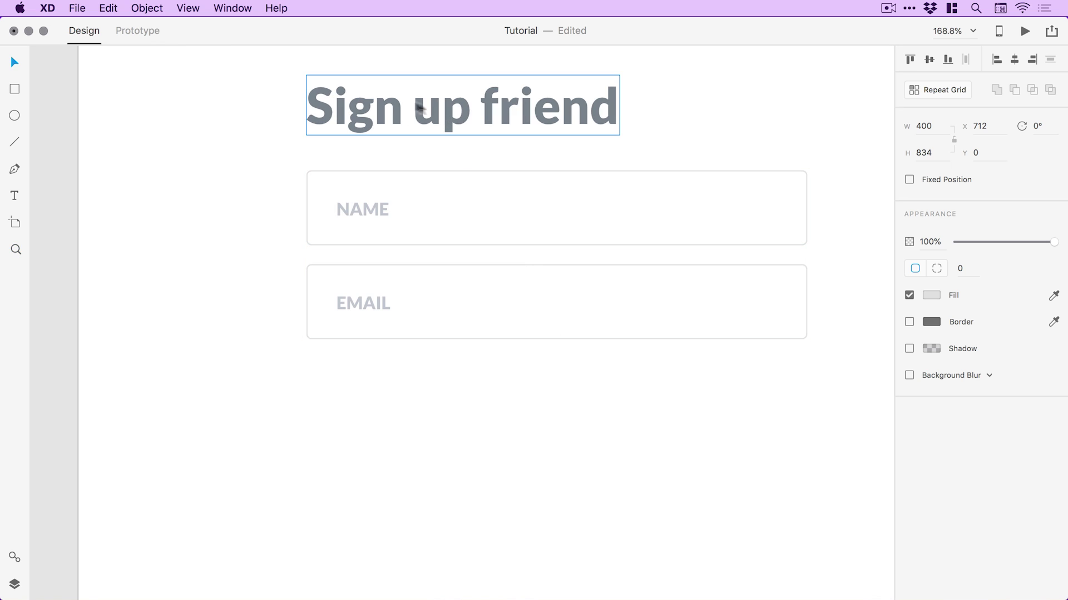
mouse_move(414, 105)
left_mouse_down()
mouse_move(391, 82)
mouse_move(404, 382)
left_mouse_up()
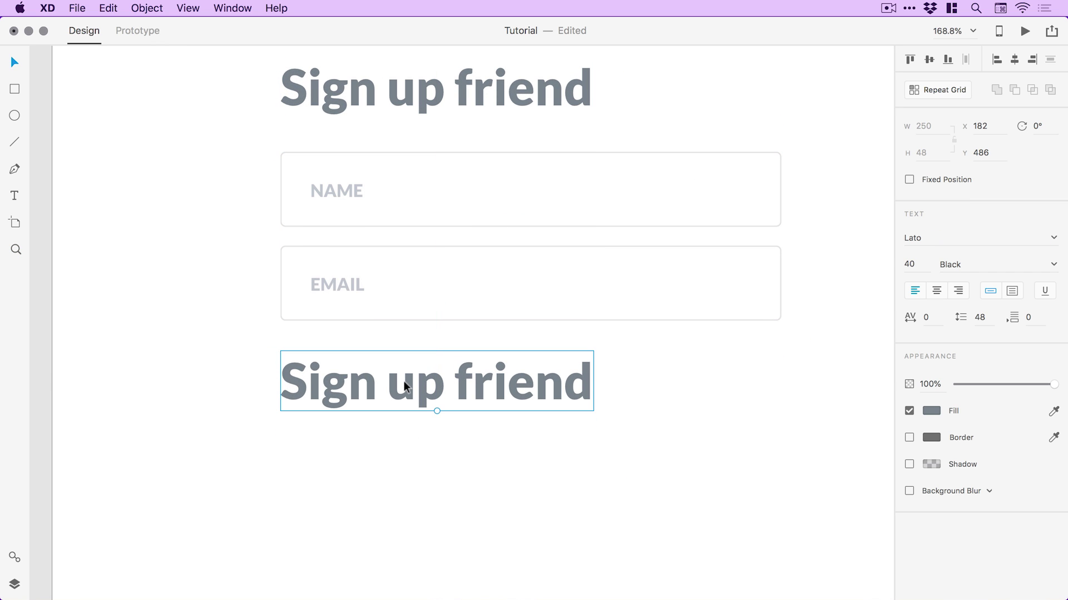
- Set the copy to size 12 Regular and position it under the EMAIL field
left_click(909, 264)
type("12")
key("Return")
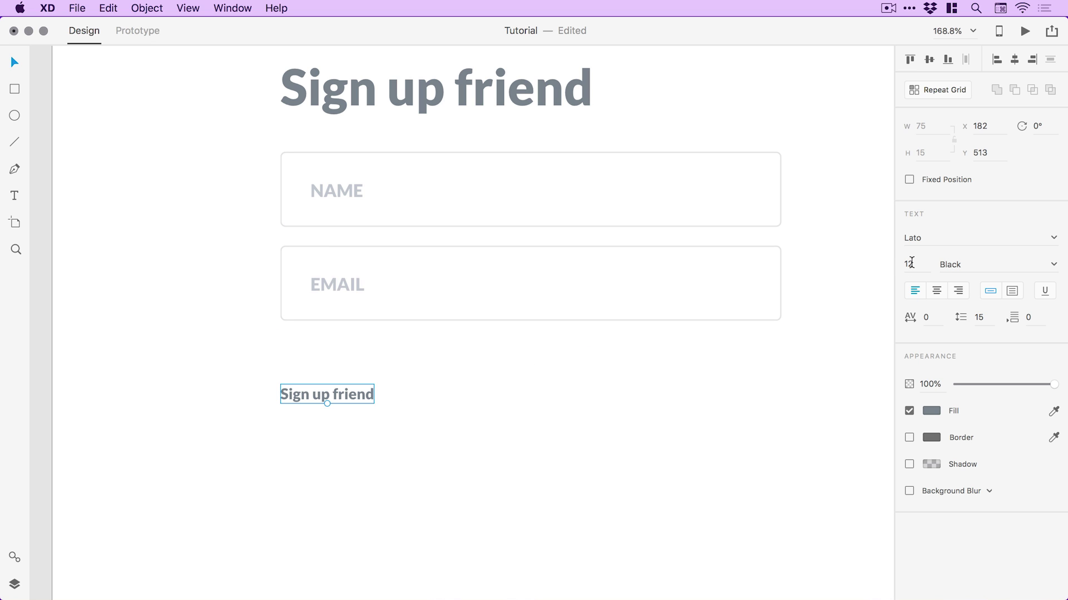
left_click(1054, 266)
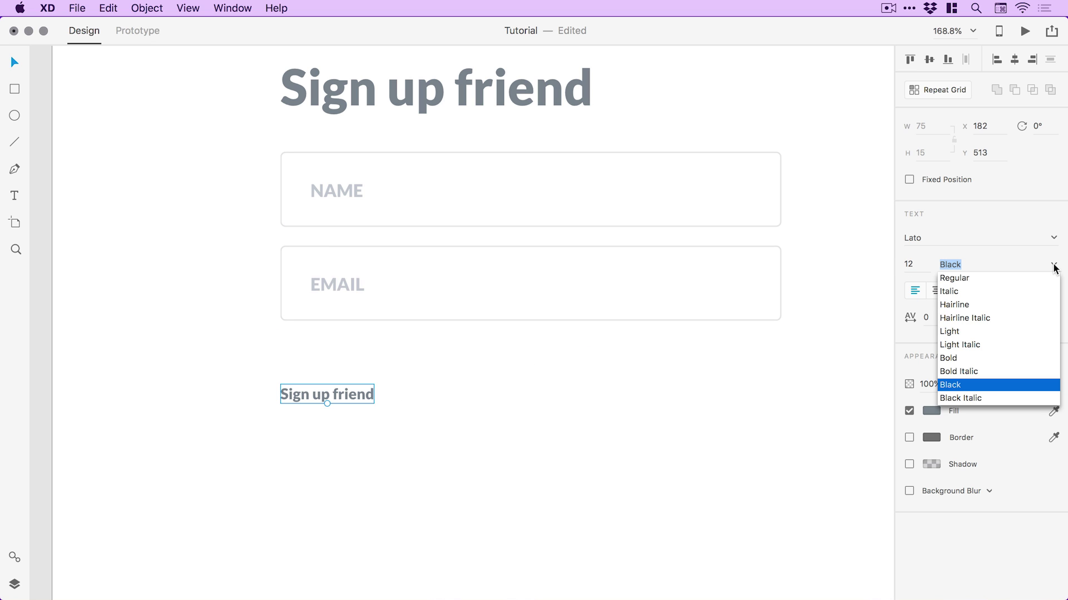
left_click(977, 279)
left_click_drag(319, 393, 372, 367)
- Change the small label's text to 'I accept the outrageous Privacy Policy'
double_click(372, 365)
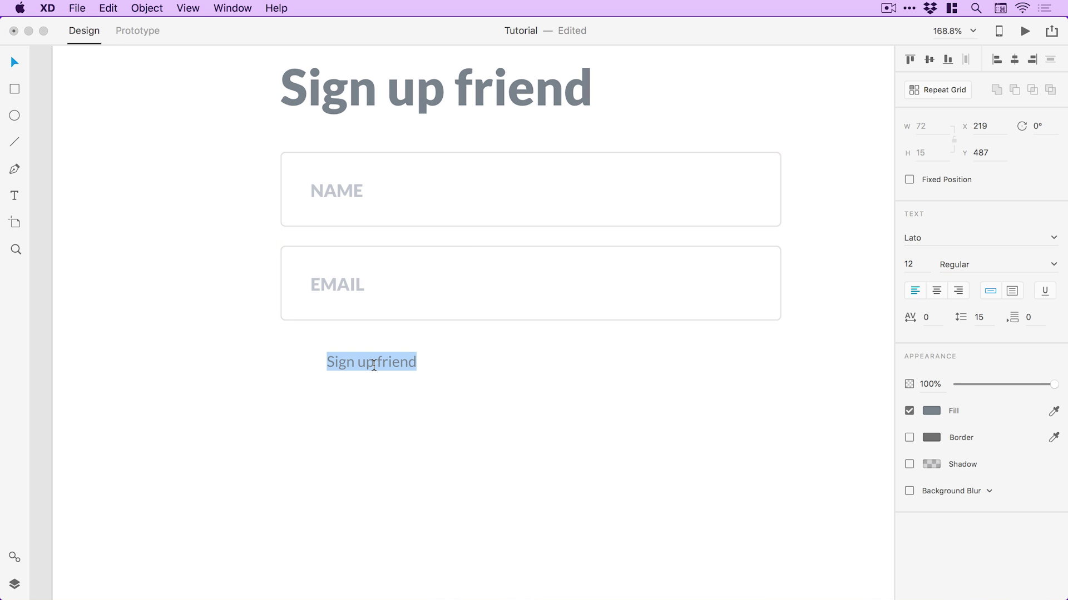
type("I acce")
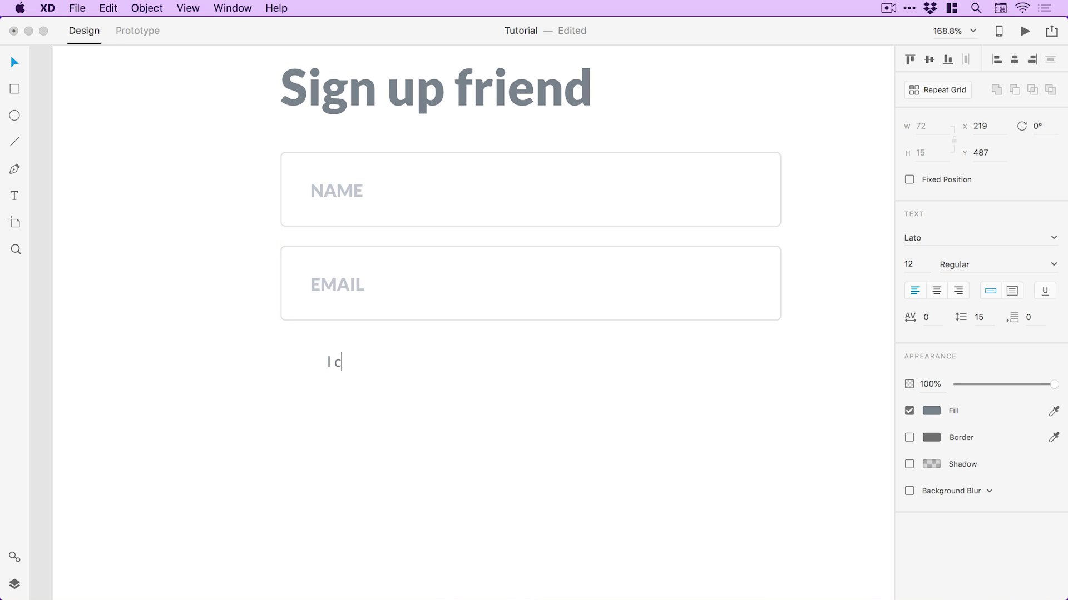
type("pt the outrageous P")
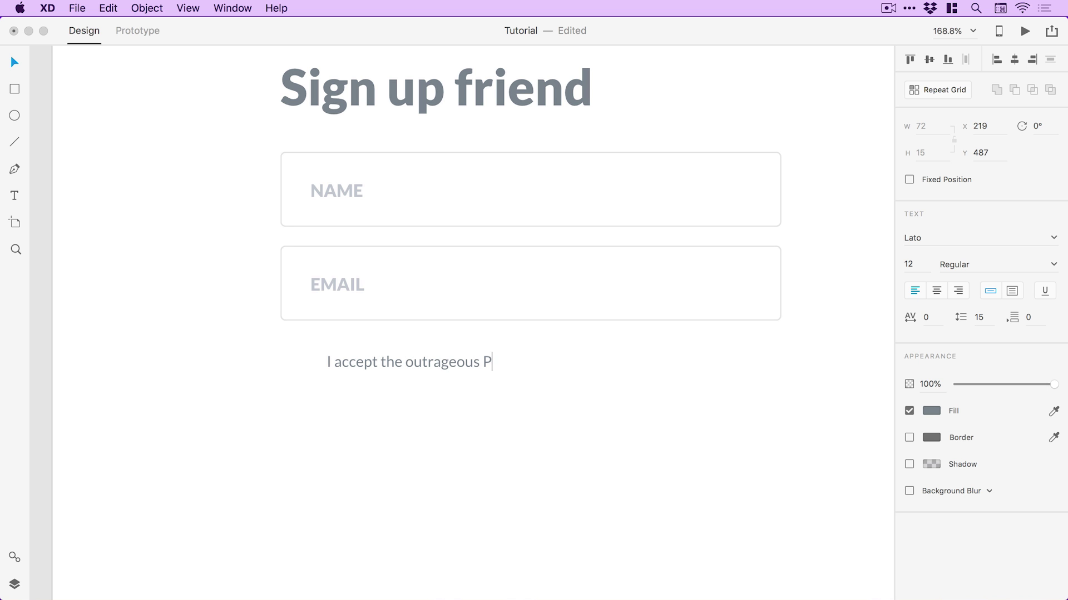
type("rivacy Policy")
left_click(15, 63)
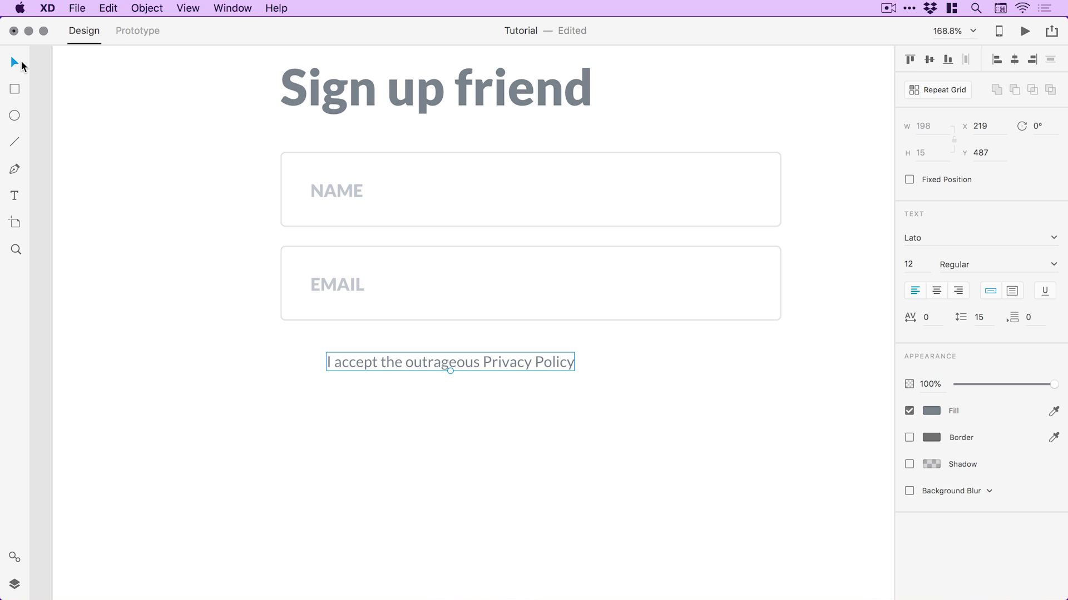
- Recolour the policy text to a slightly darker grey, #B6BBC3, and zoom in on it
left_click(1054, 411)
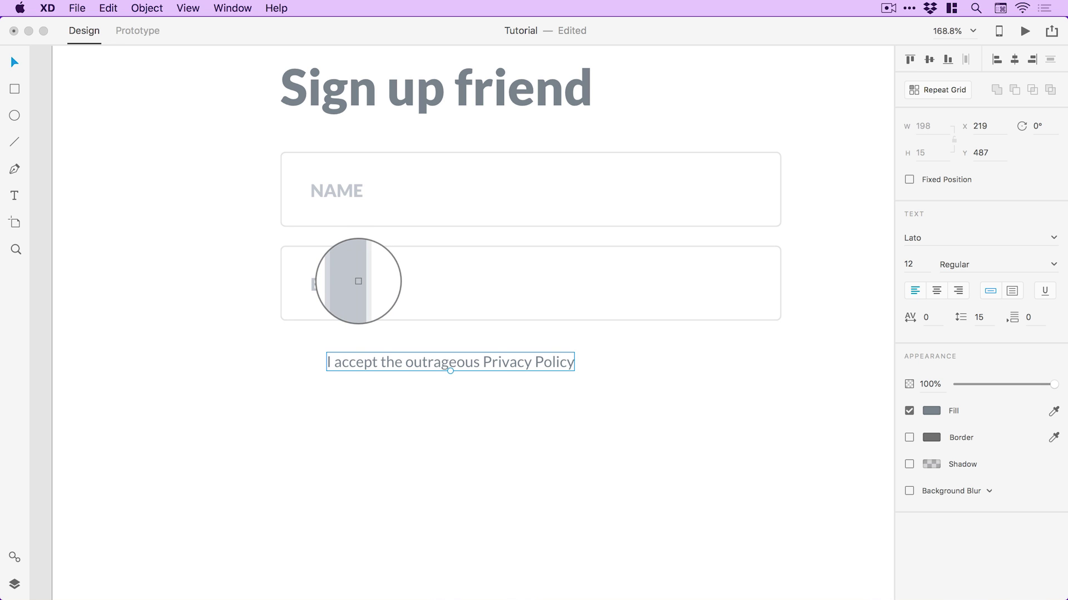
left_click(358, 281)
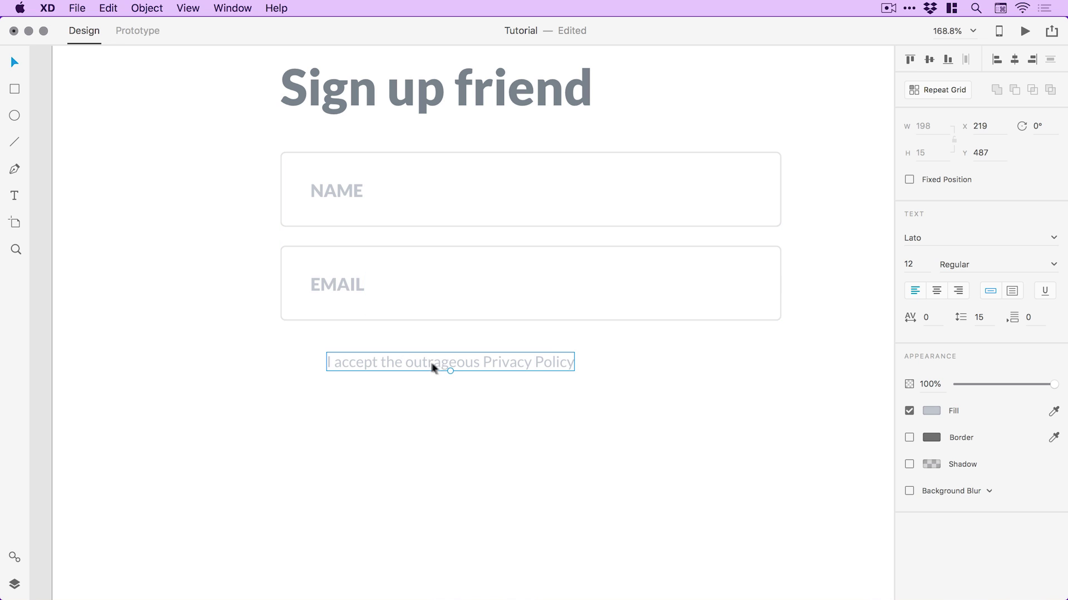
left_click(932, 411)
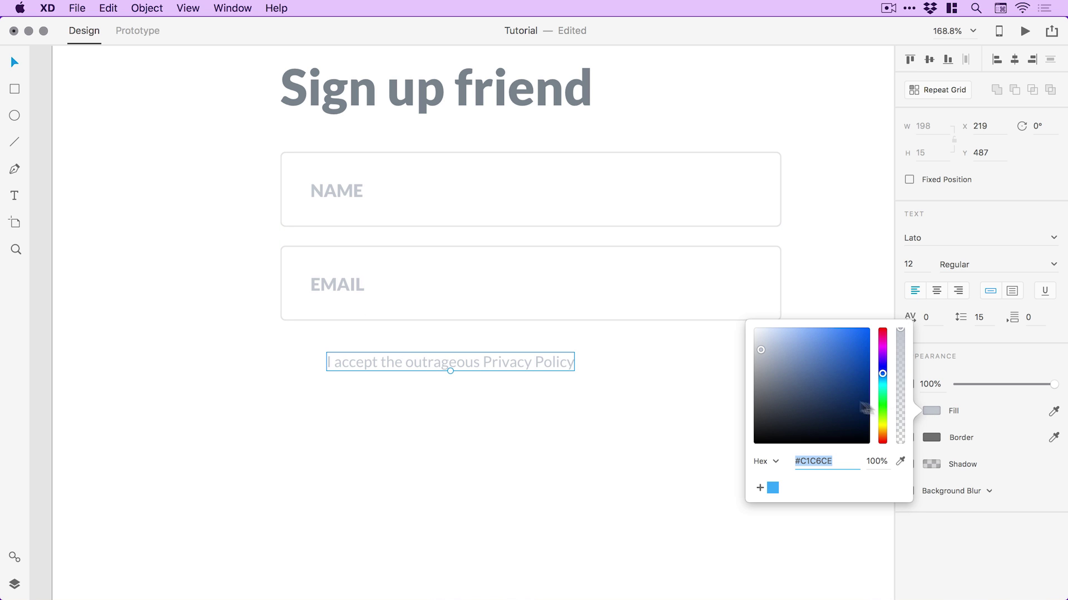
left_click(761, 358)
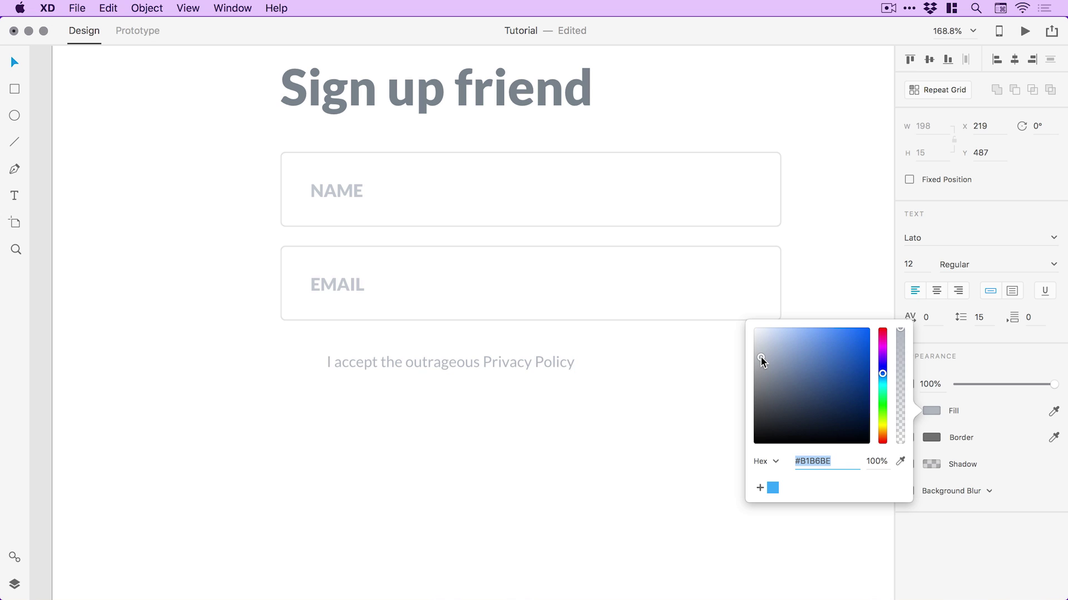
left_click_drag(762, 355, 760, 355)
left_click(510, 420)
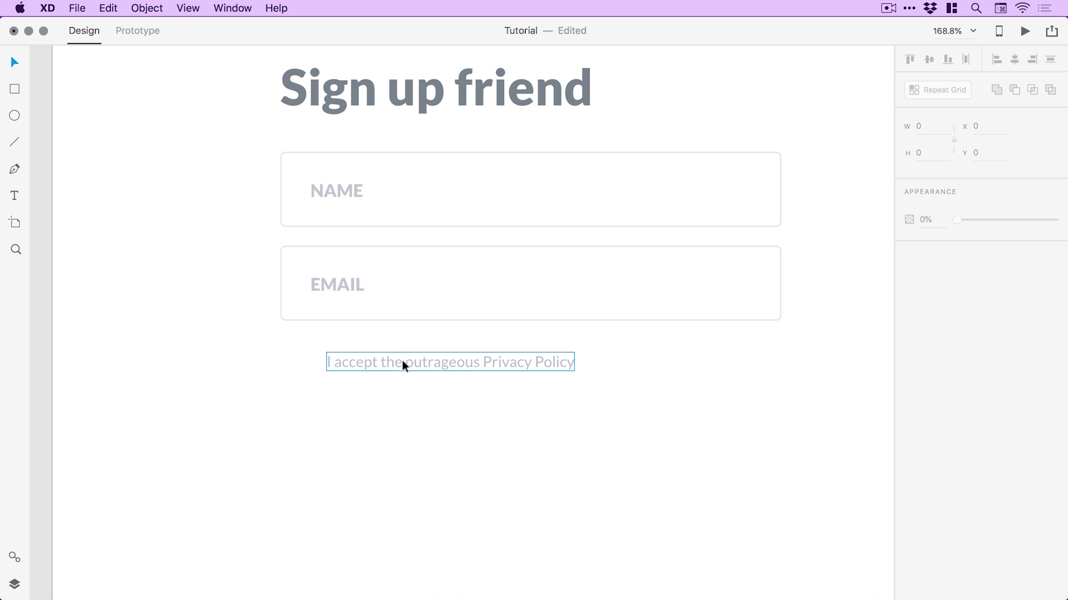
key("z")
left_click_drag(226, 268, 490, 442)
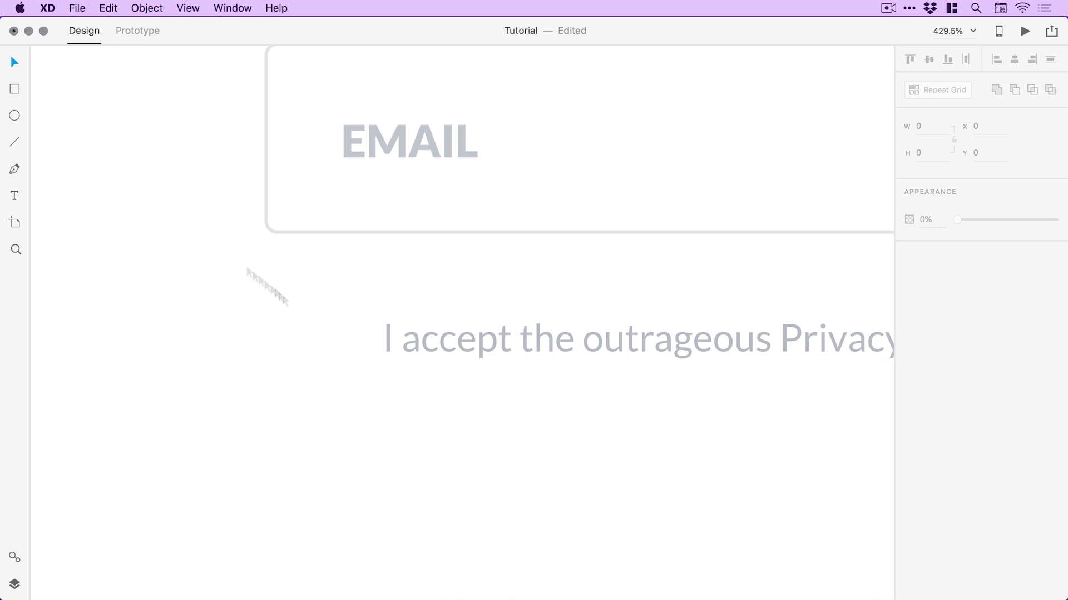
- Draw a 24×24 unfilled square with corner radius 4 and the EMAIL field's grey border
left_click(13, 90)
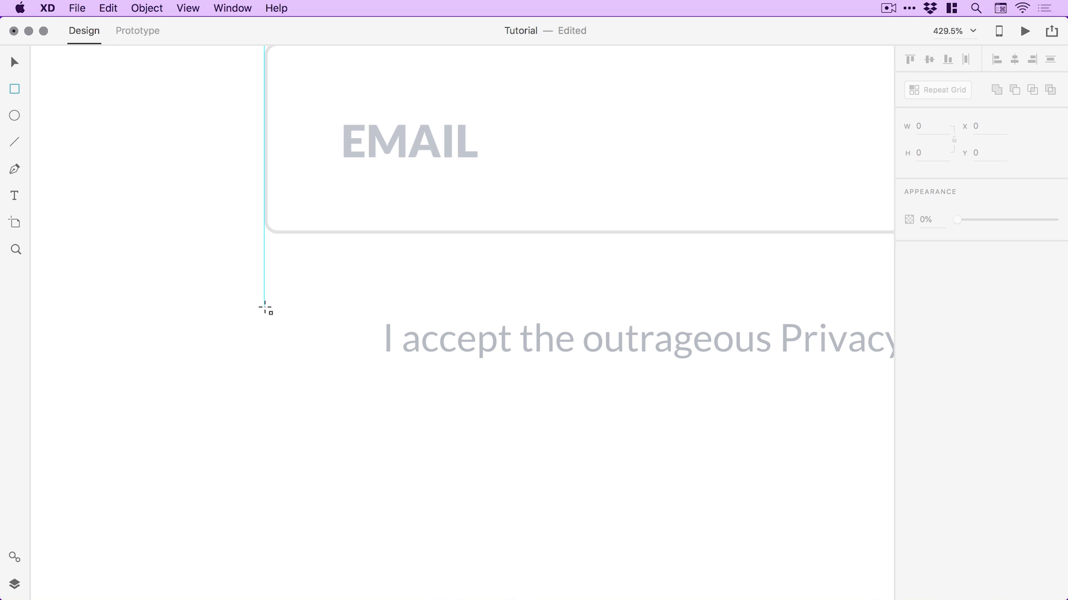
left_click_drag(265, 308, 363, 384)
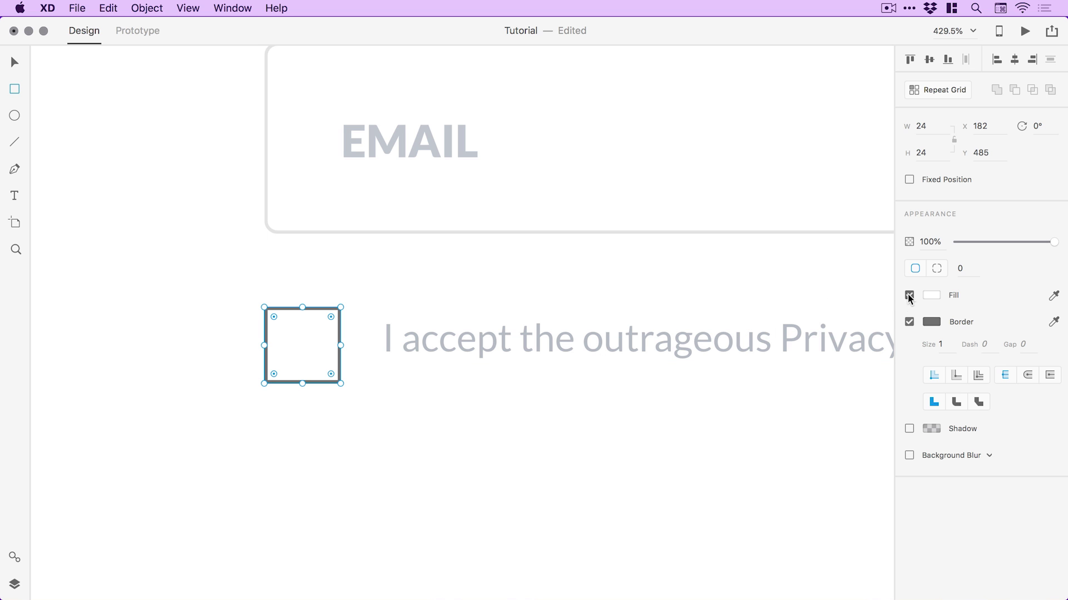
left_click(908, 295)
left_click(960, 266)
key("Return")
left_click(1053, 323)
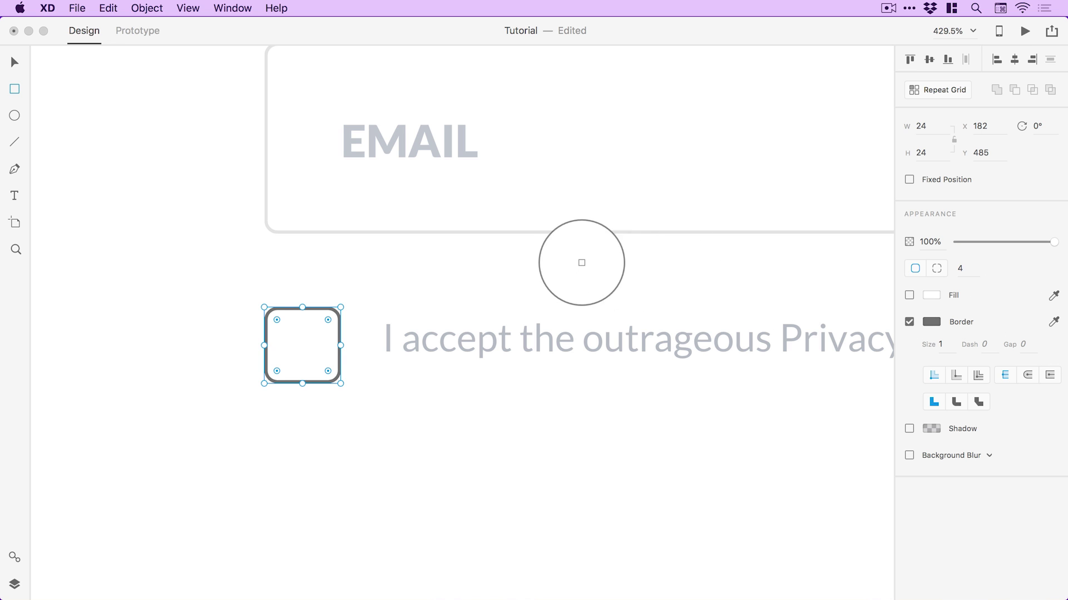
left_click(314, 232)
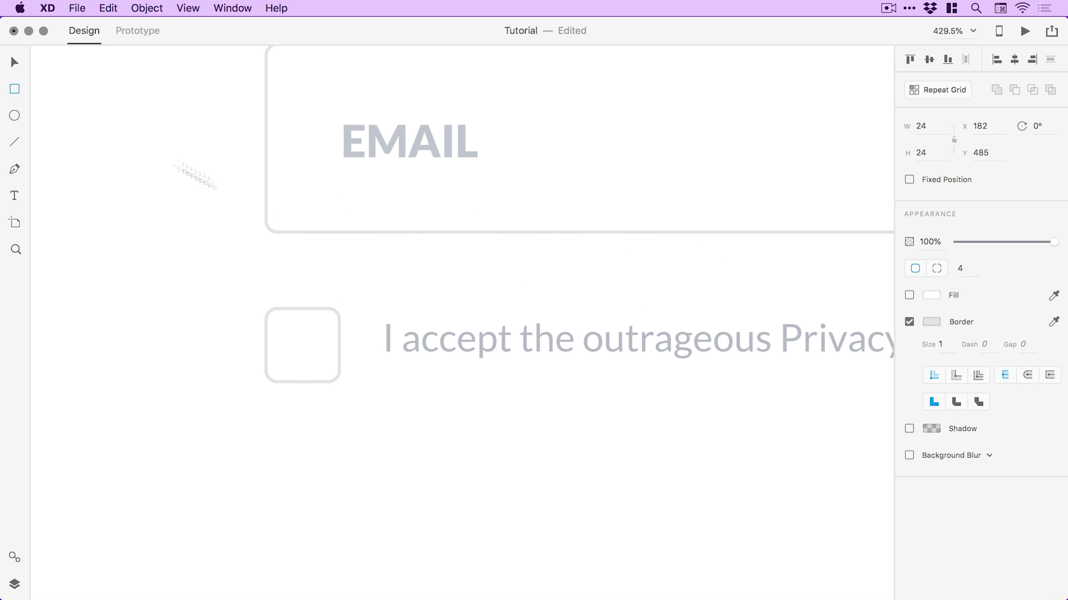
- Line up the checkbox square and the Privacy Policy text on one row
left_click(206, 262)
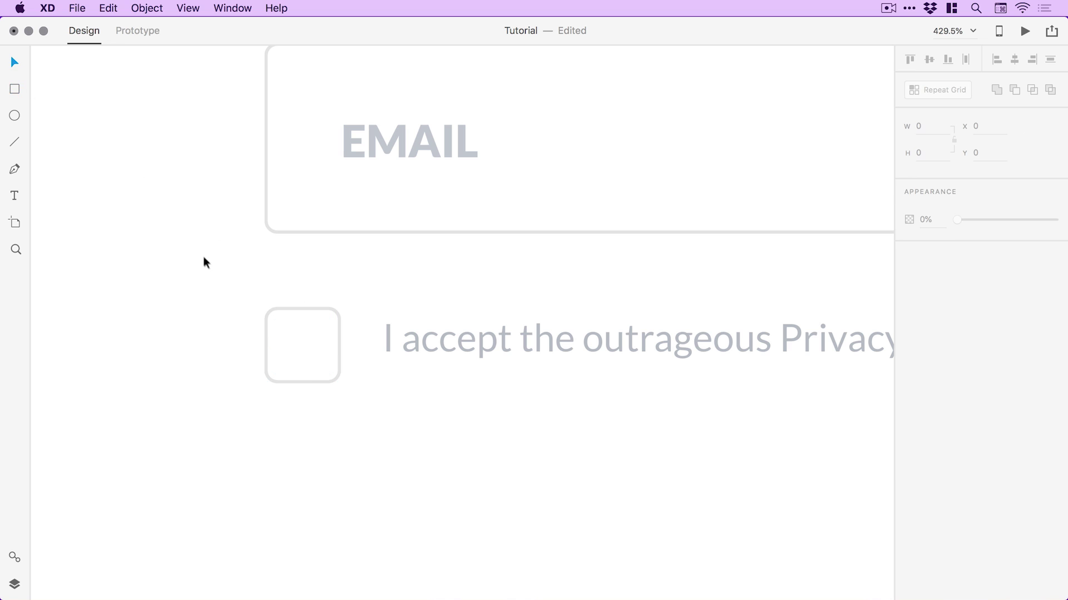
mouse_move(279, 308)
left_mouse_down()
mouse_move(276, 241)
mouse_move(280, 302)
left_mouse_up()
left_click_drag(482, 345, 488, 345)
left_click_drag(237, 225, 255, 385)
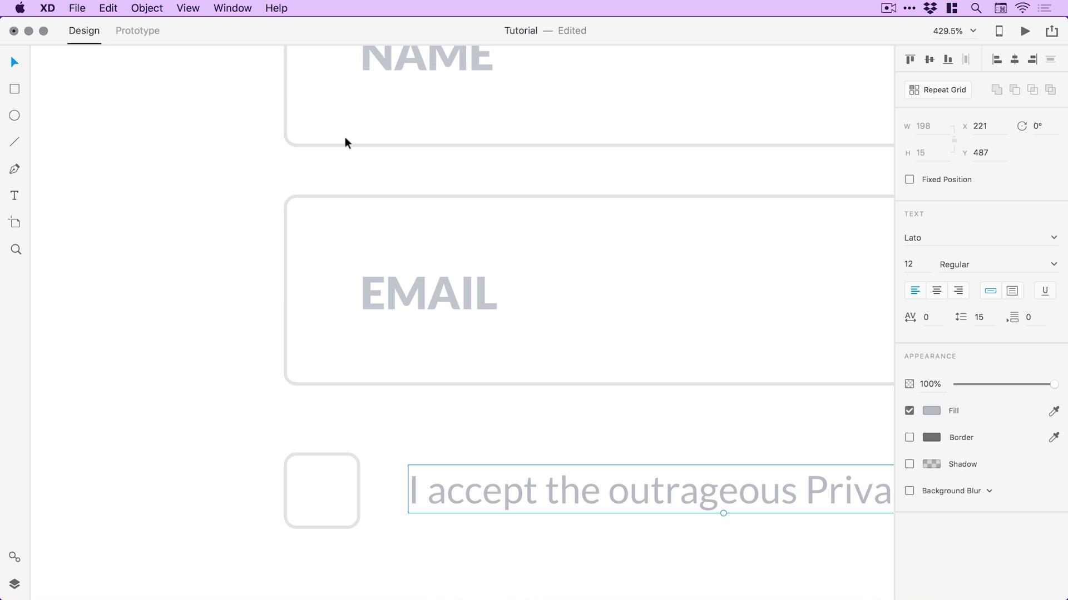
scroll(241, 334, "down", 3)
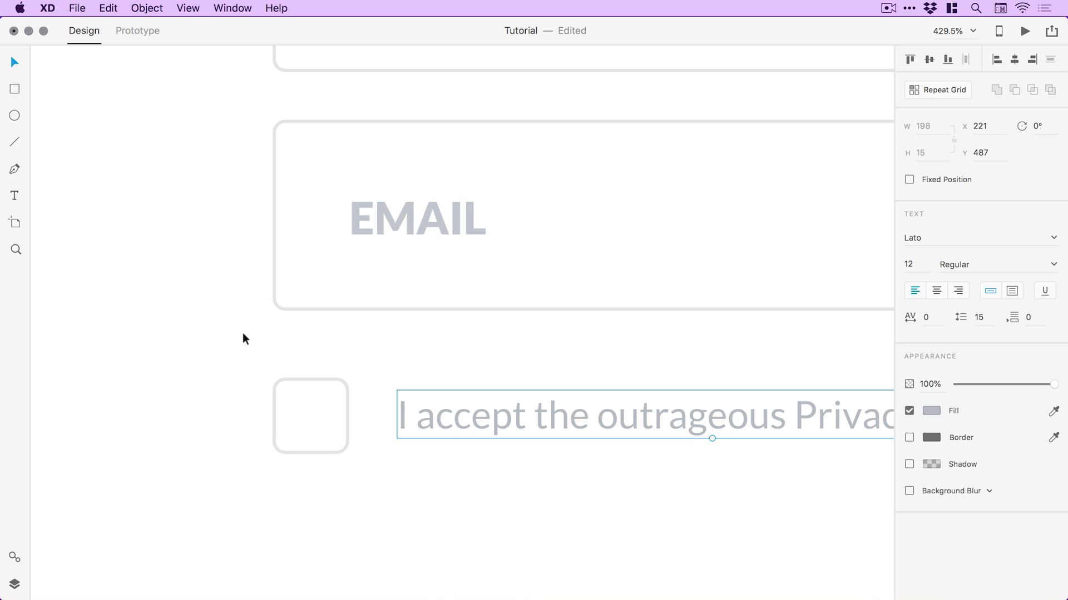
left_click(291, 379)
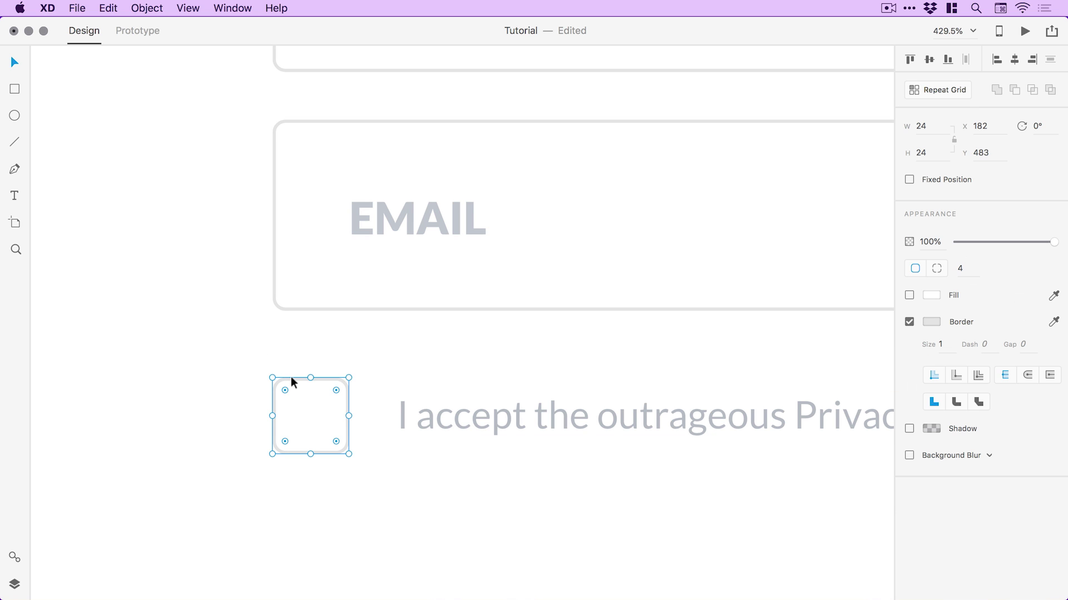
- Save the checkbox's border grey as a document colour in Assets
left_click(12, 559)
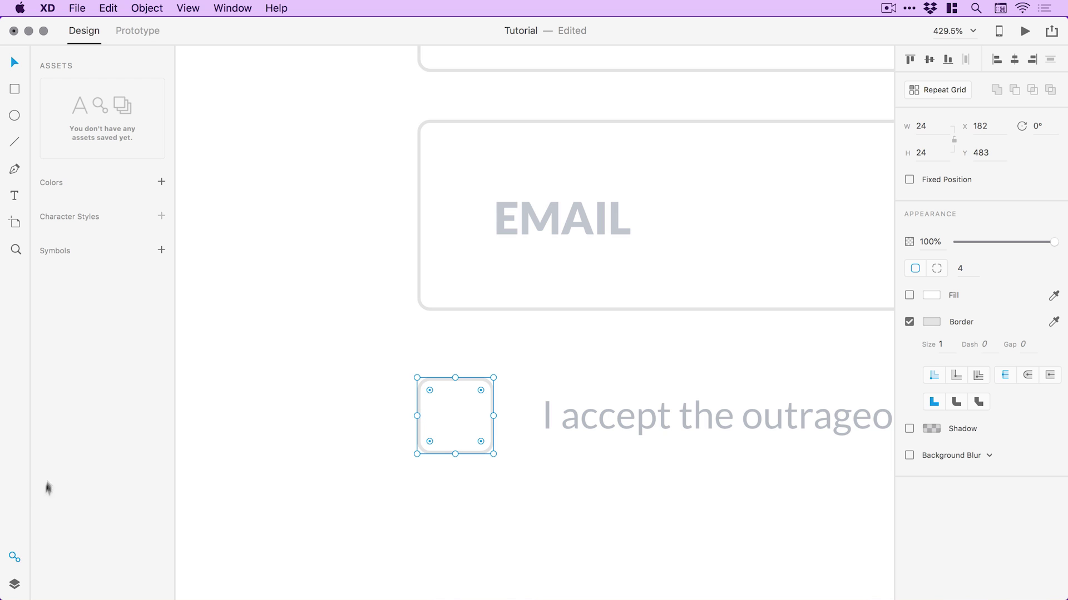
left_click(161, 182)
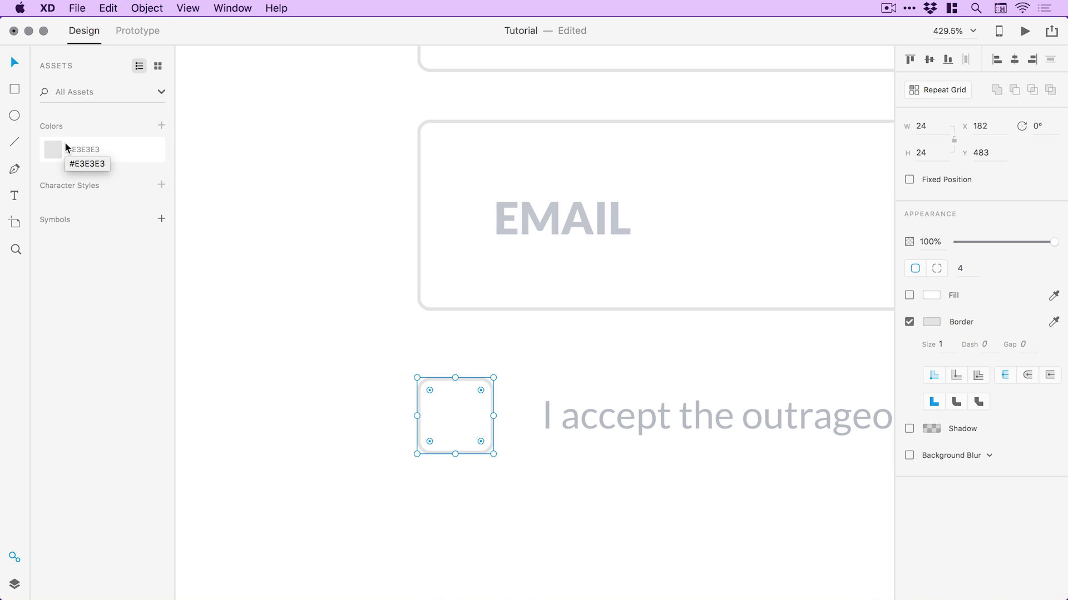
left_click_drag(64, 141, 424, 222)
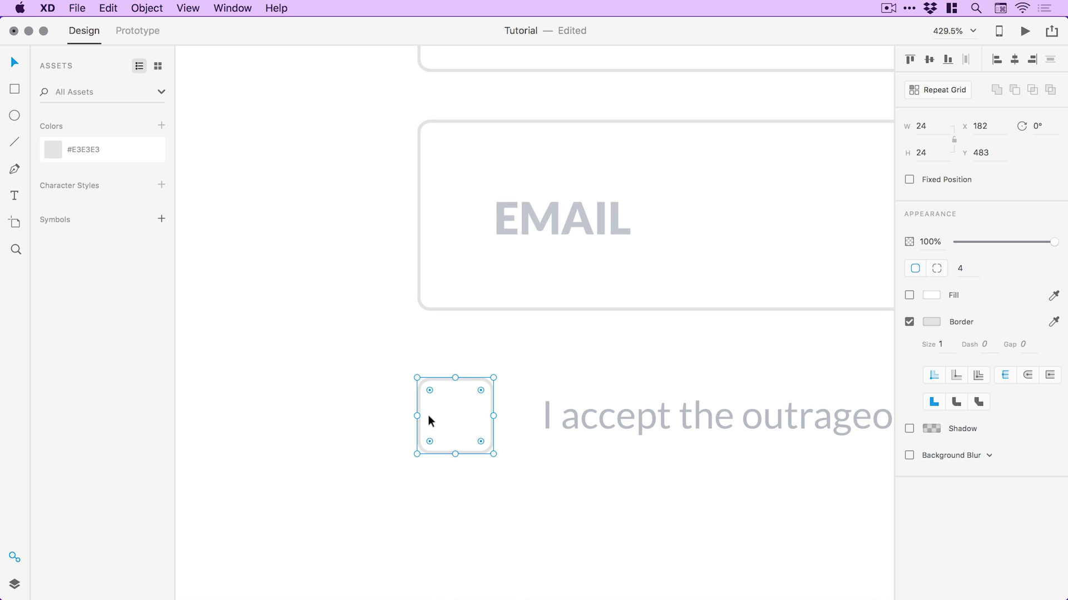
- Edit the saved colour into a pale bluish grey, #E7EAEF
right_click(75, 148)
left_click(90, 155)
left_click_drag(124, 122, 72, 94)
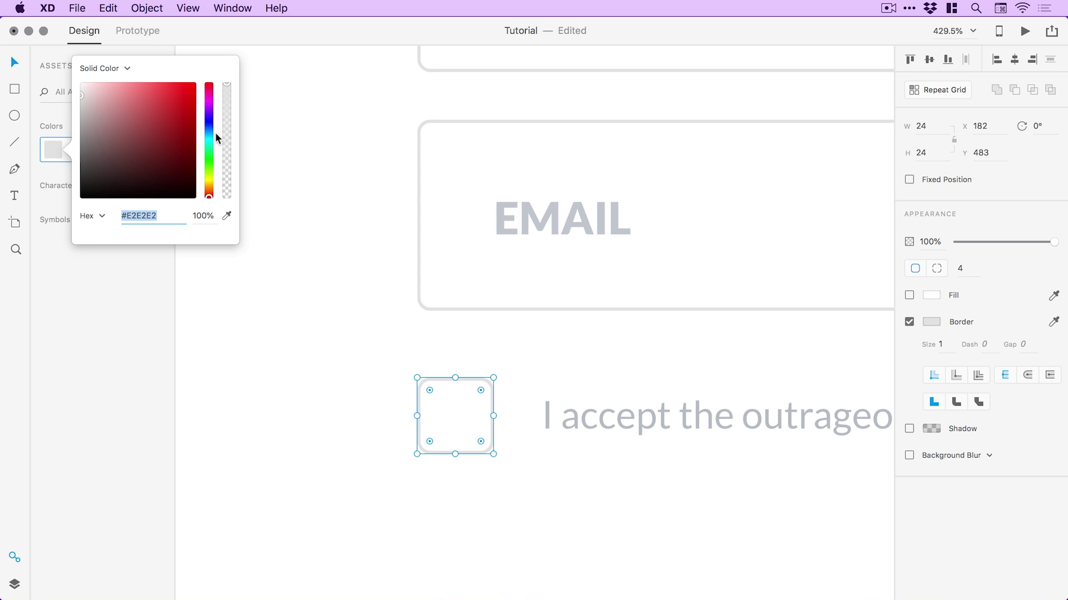
left_click_drag(210, 127, 209, 129)
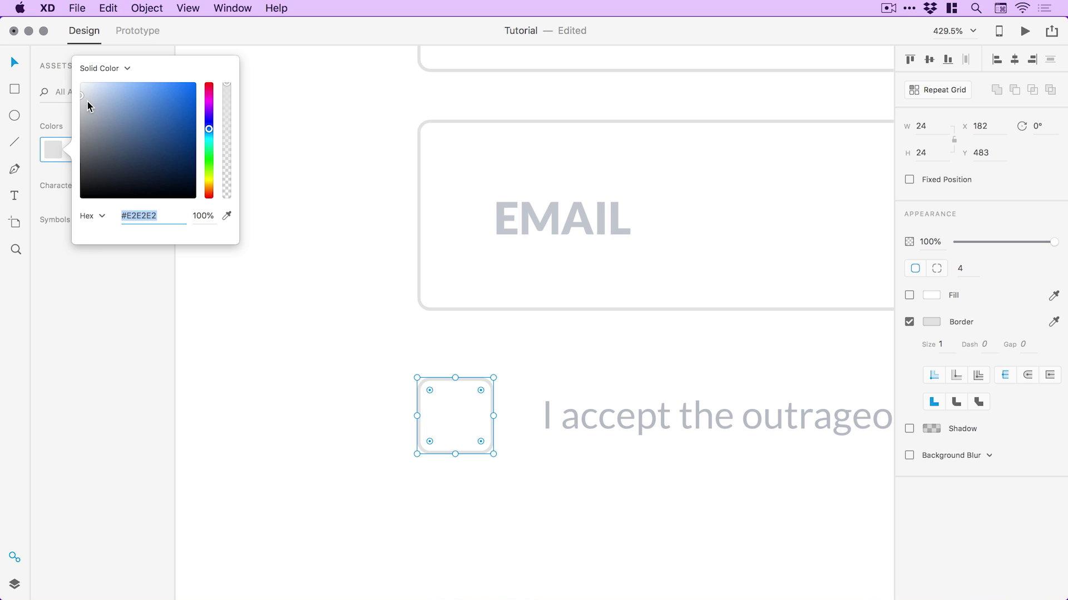
left_click_drag(87, 100, 84, 89)
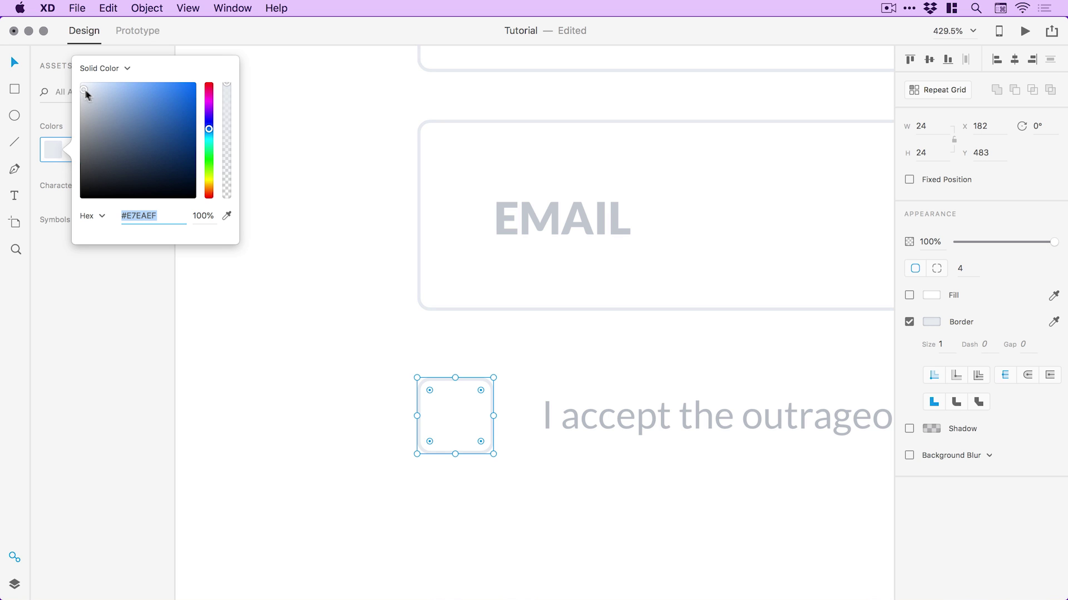
left_click(302, 176)
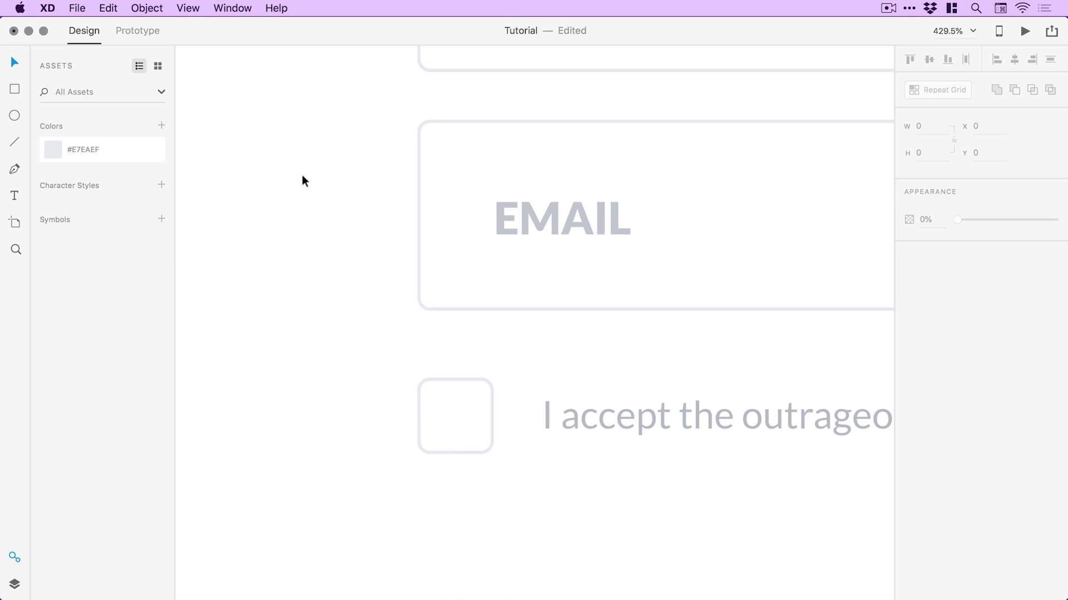
- Zoom to 200% on the form and select the NAME box with its label
left_click(13, 559)
key("super+1")
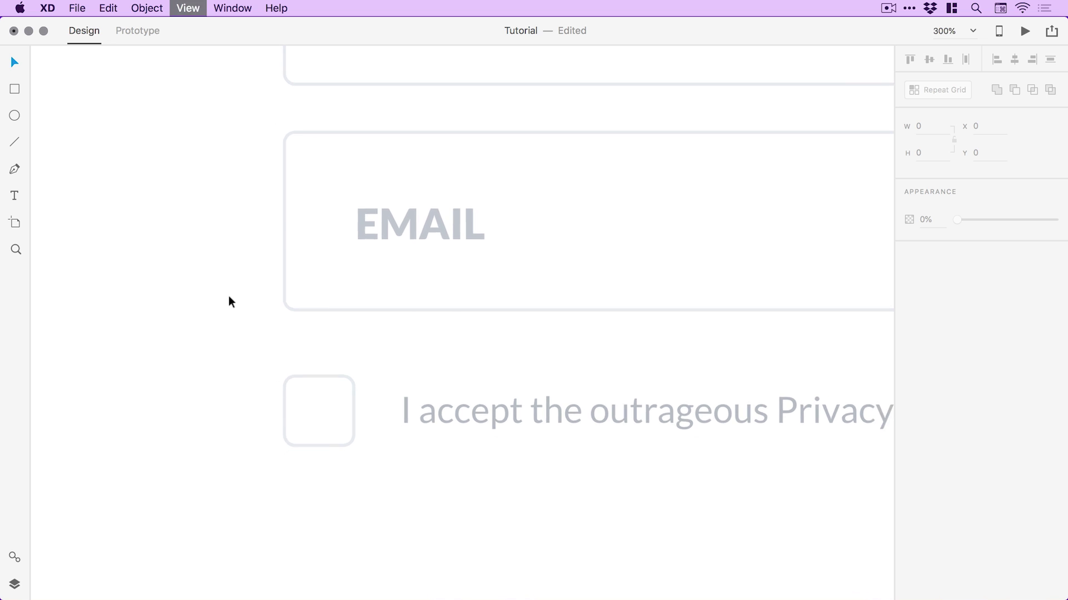
left_click_drag(594, 254, 441, 200)
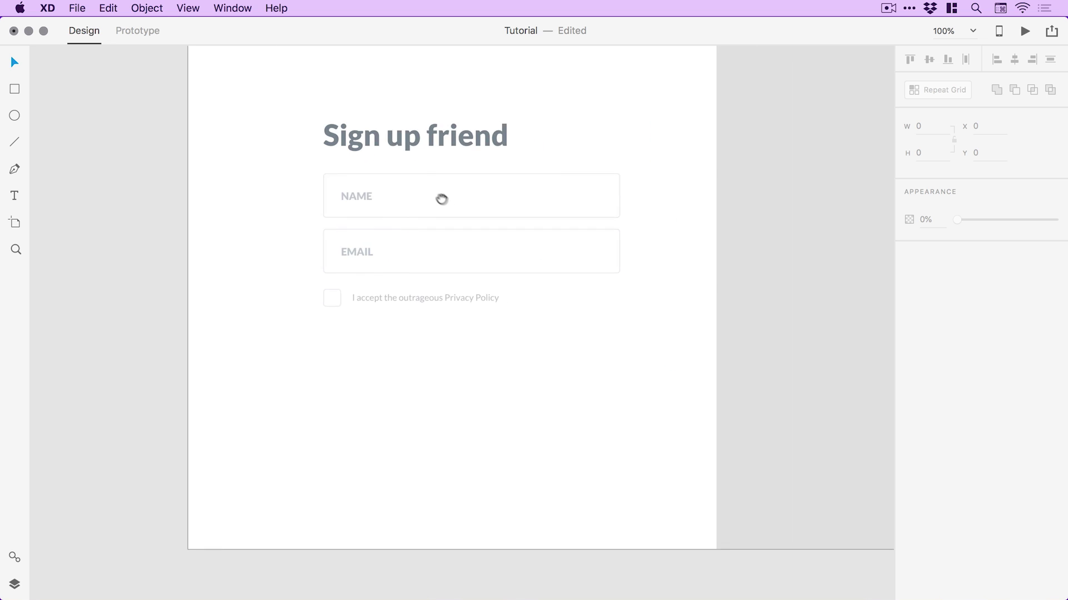
key("z")
left_click(472, 270)
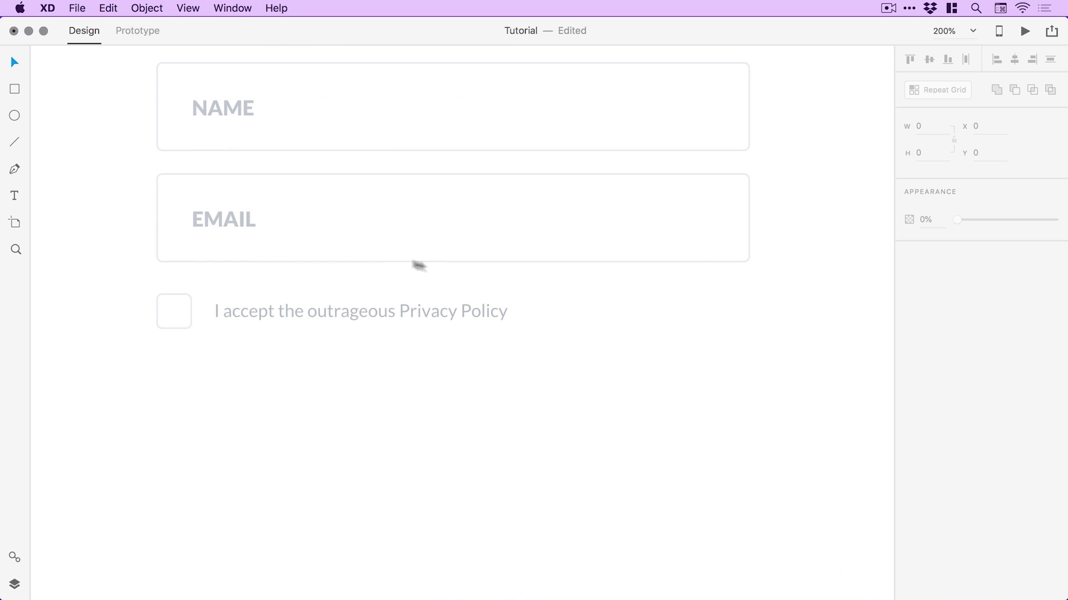
double_click(258, 148)
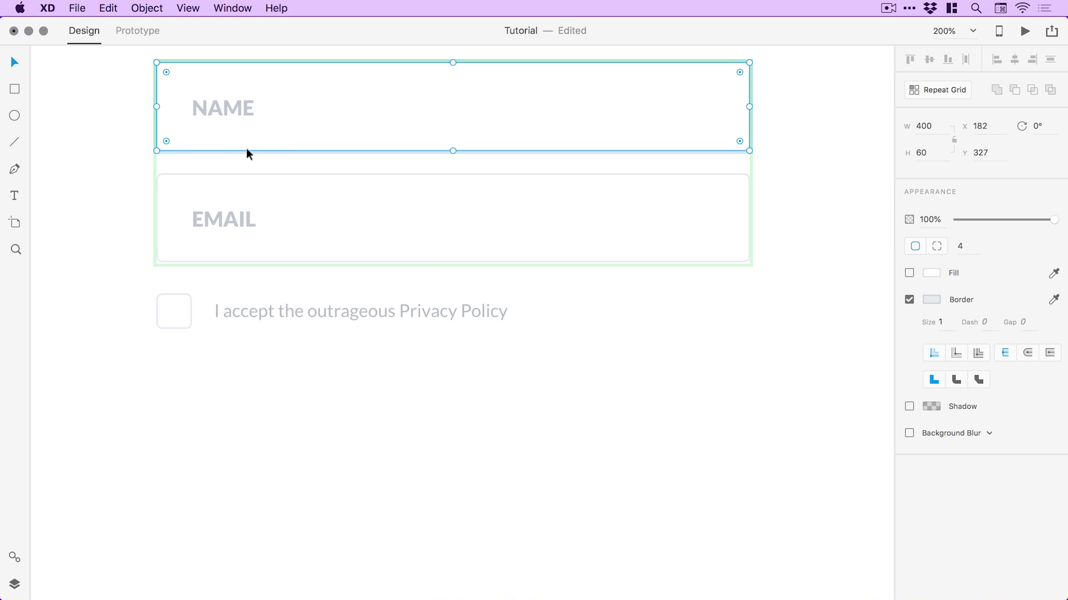
left_click(222, 109, "shift")
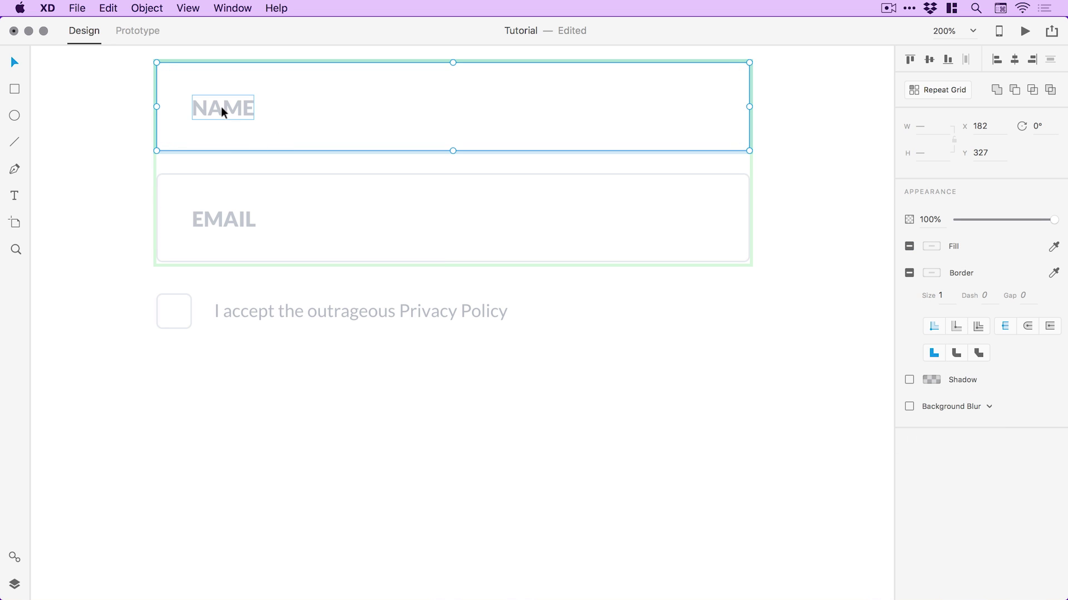
- Copy and paste the NAME field, placing the copy below the Privacy Policy row
left_click(109, 8)
left_click(120, 77)
left_click(86, 188)
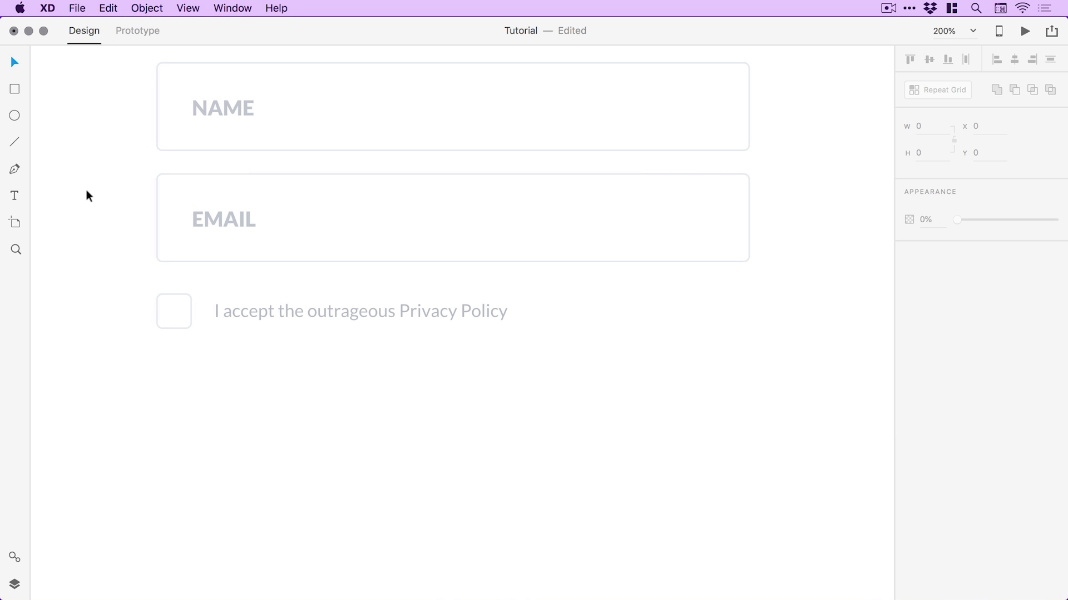
left_click(109, 8)
left_click(123, 93)
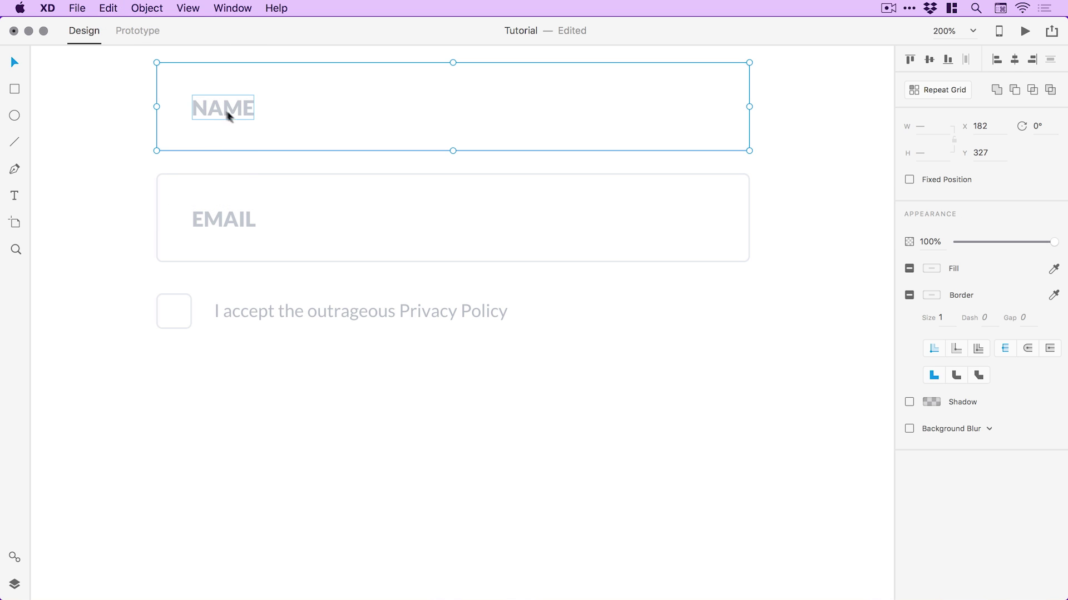
left_click_drag(228, 109, 214, 443)
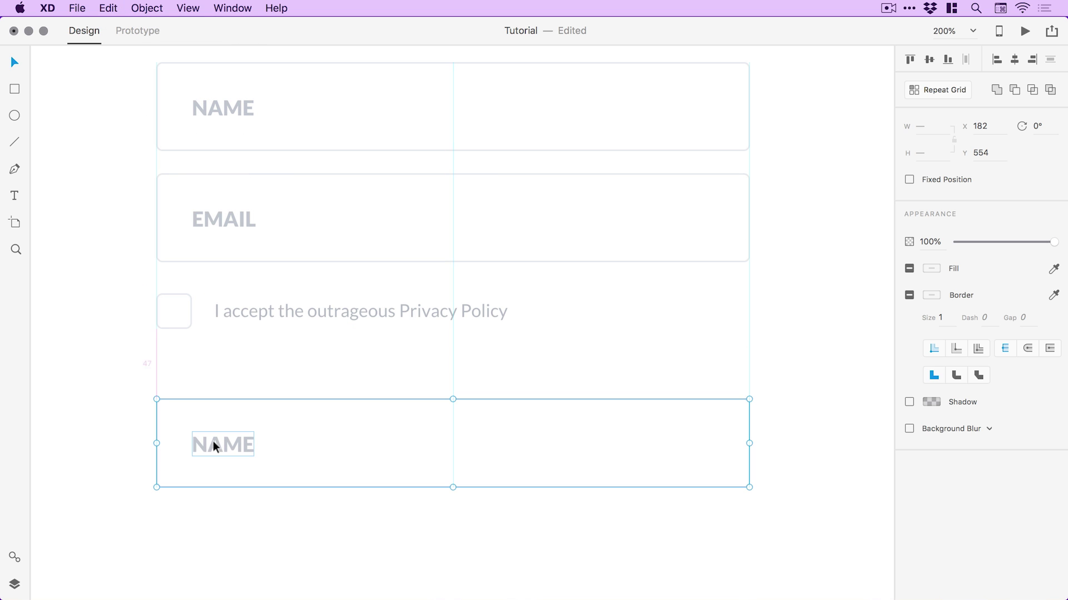
left_click(114, 432)
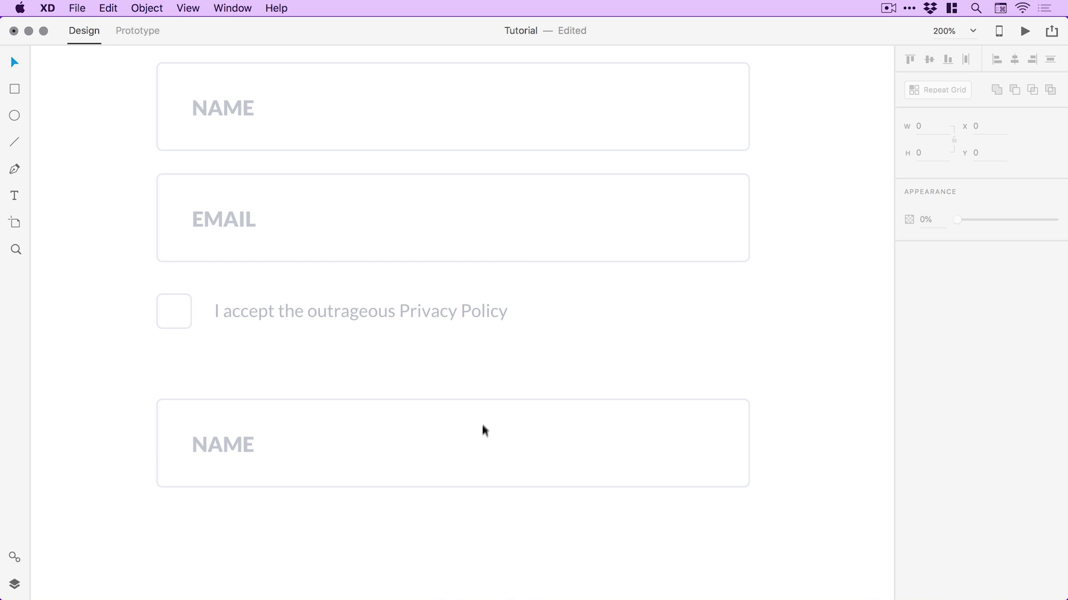
- Fill the lower box with the saved blue and send it behind the NAME text
left_click(485, 400)
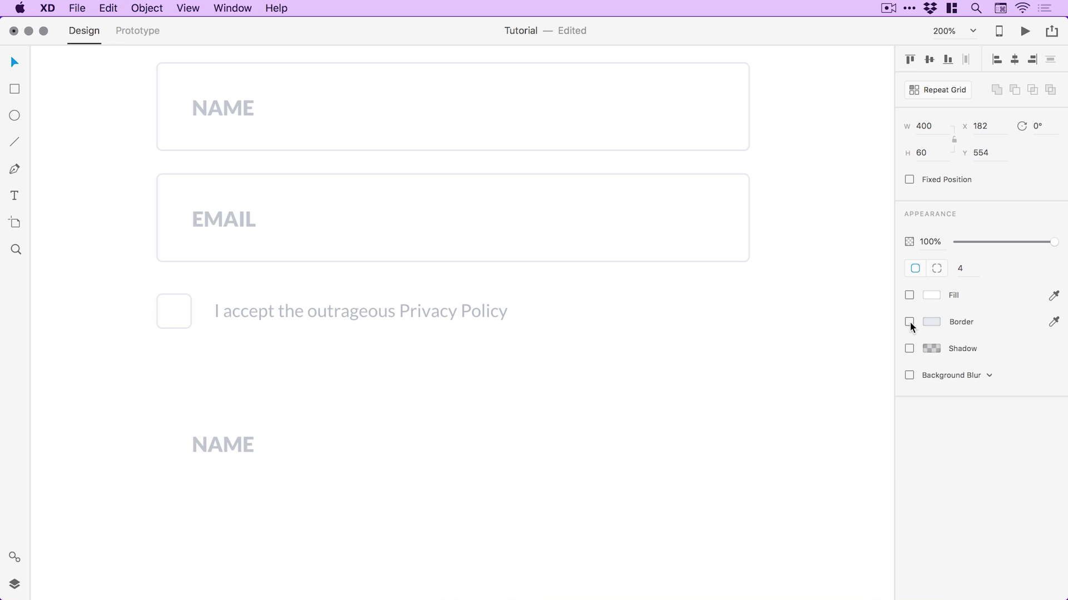
left_click(909, 295)
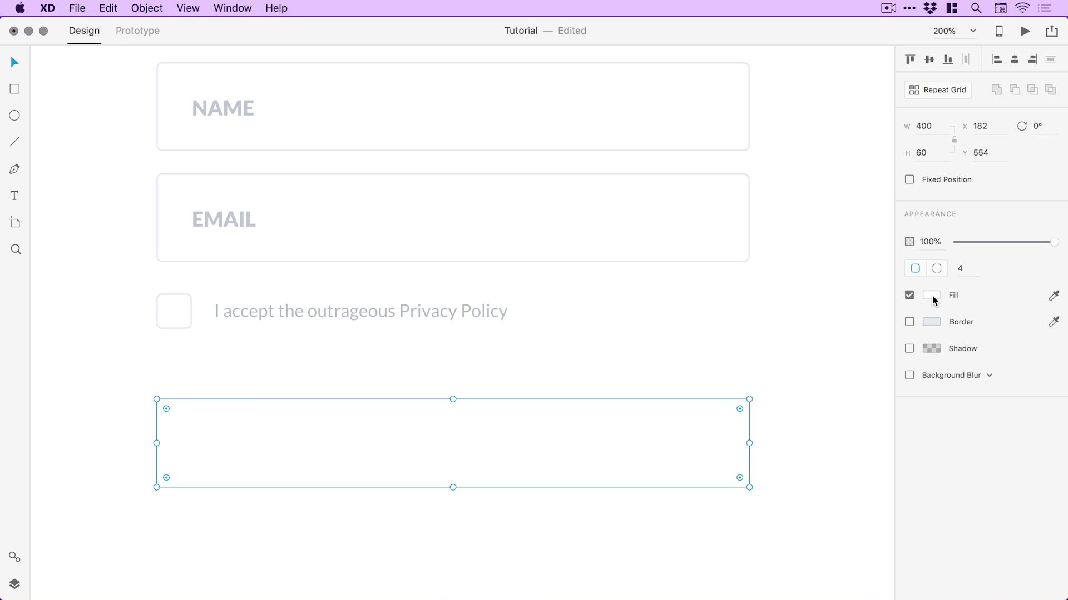
left_click(932, 295)
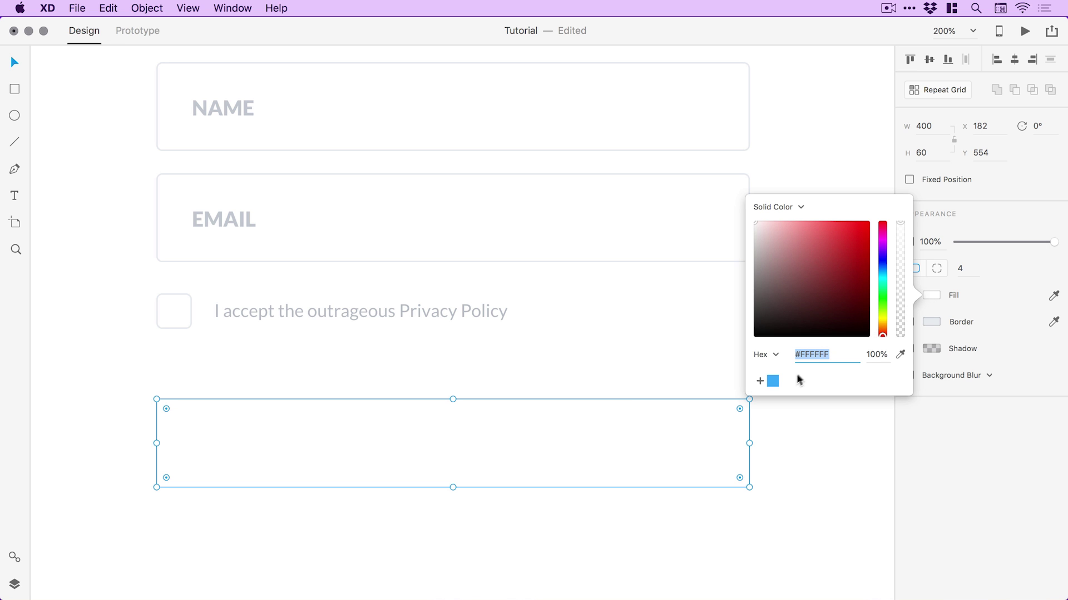
left_click(773, 382)
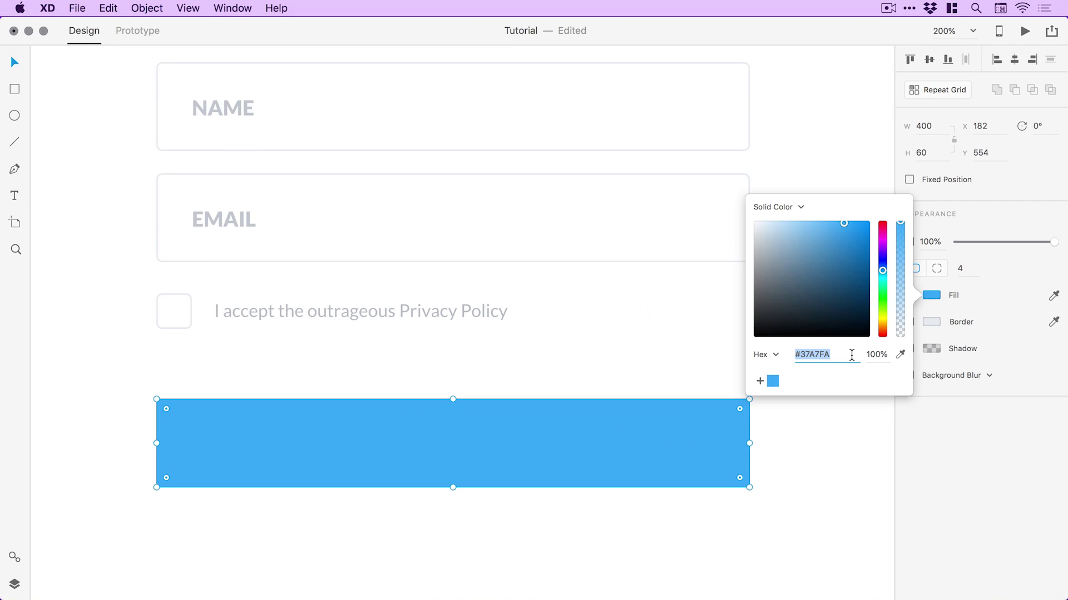
left_click(358, 416)
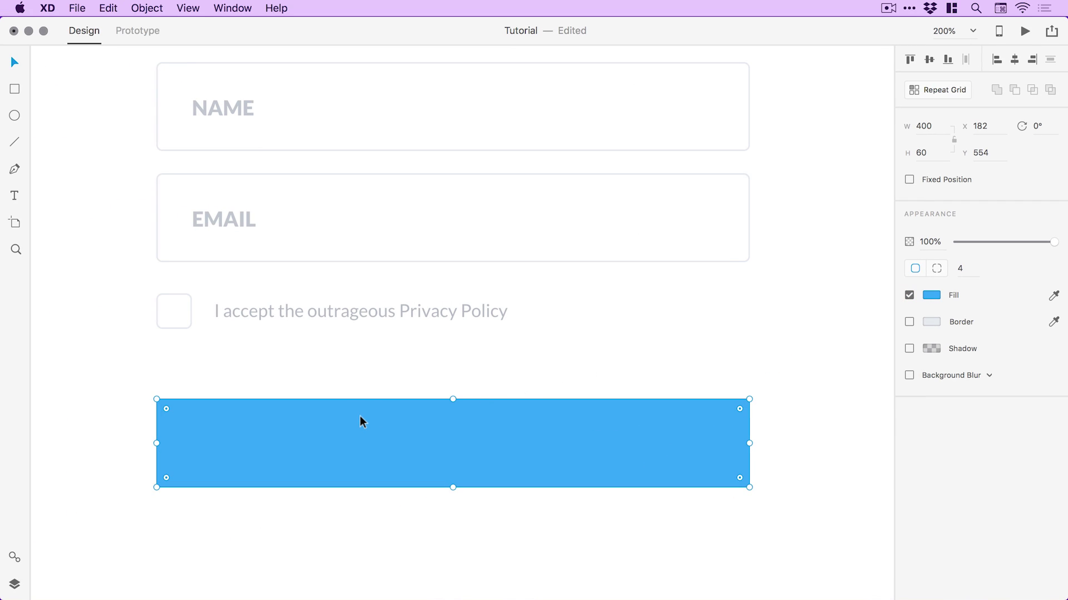
left_click(152, 9)
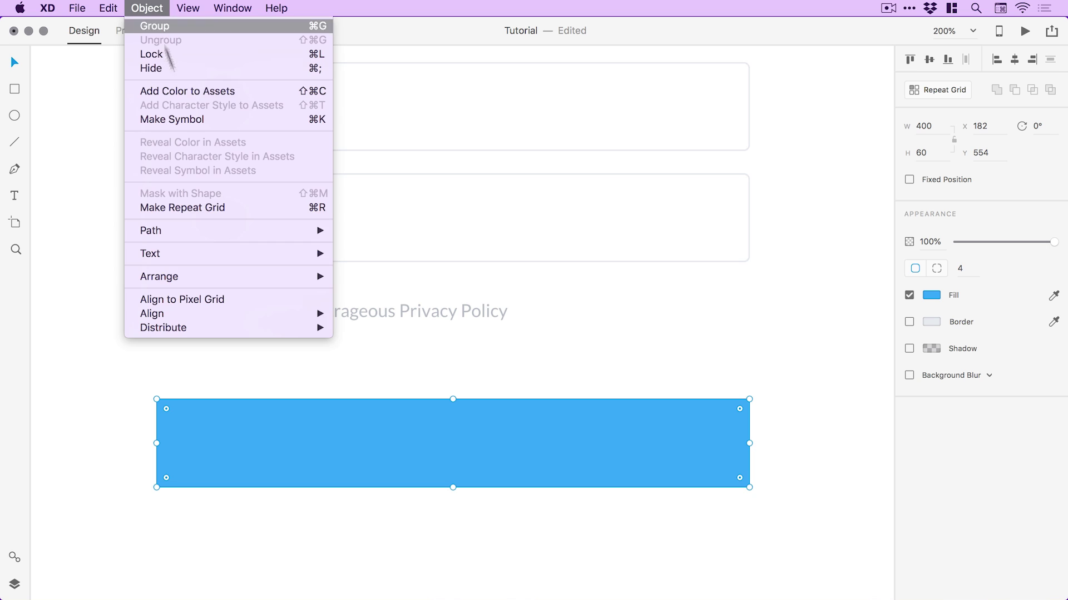
mouse_move(282, 279)
left_click(380, 319)
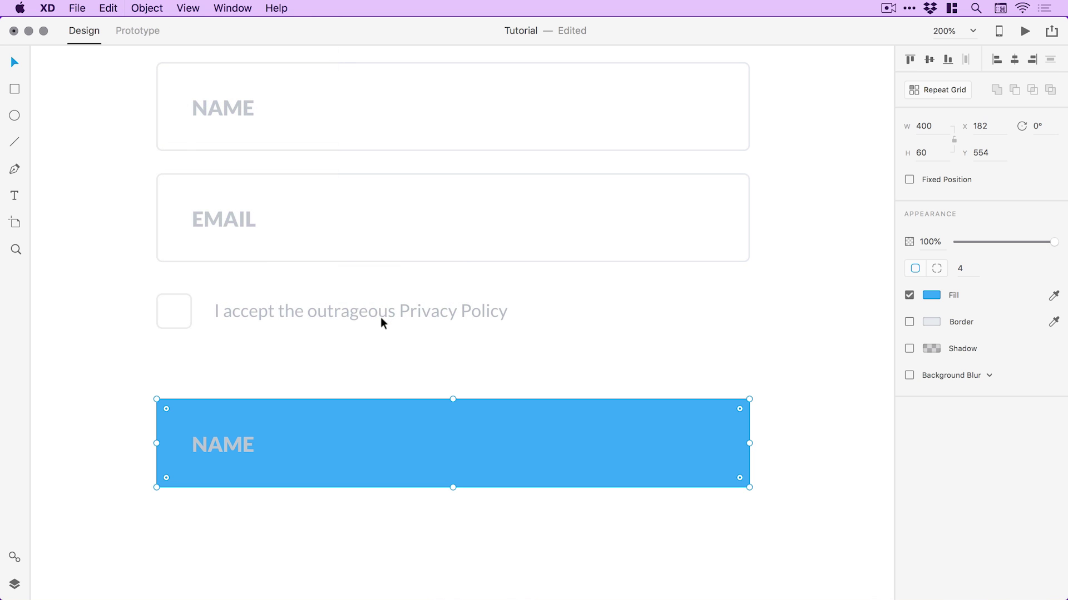
- Make the button's NAME label white, centre-aligned, at size 16
left_click(222, 445)
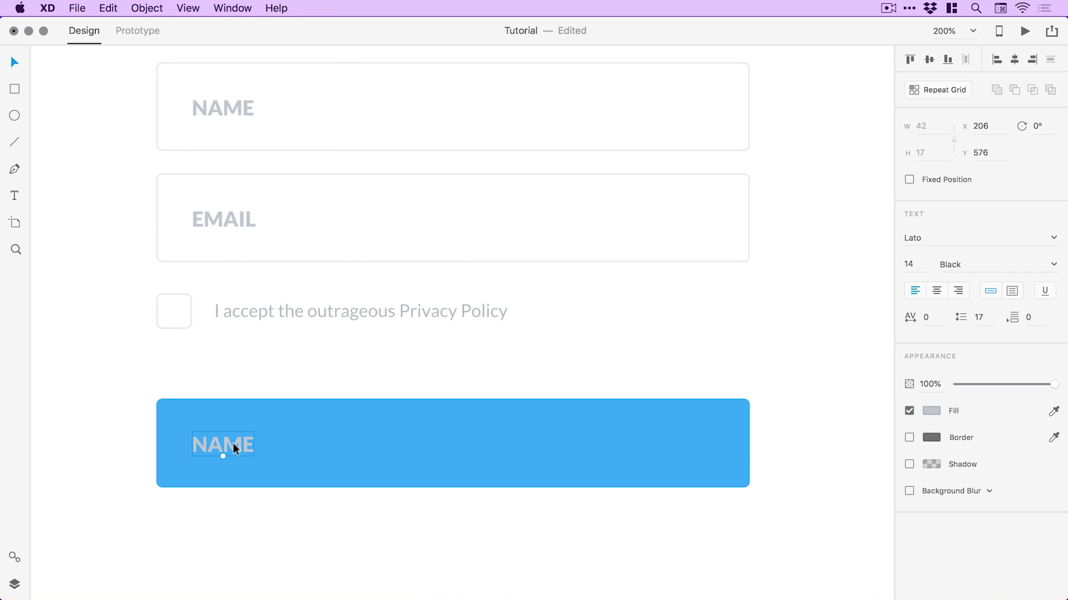
left_click(932, 412)
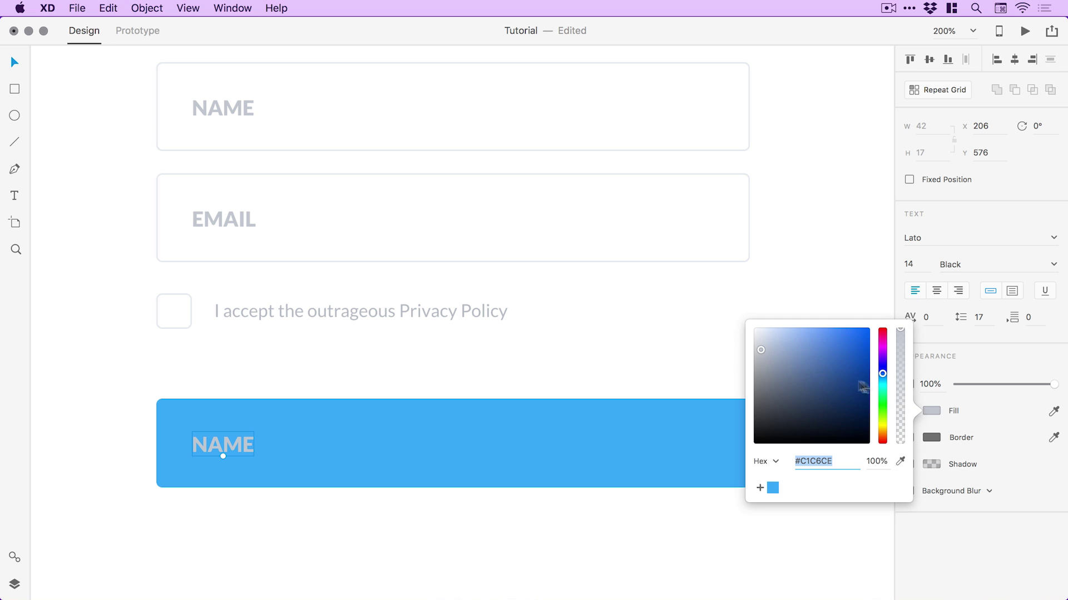
left_click_drag(764, 337, 737, 324)
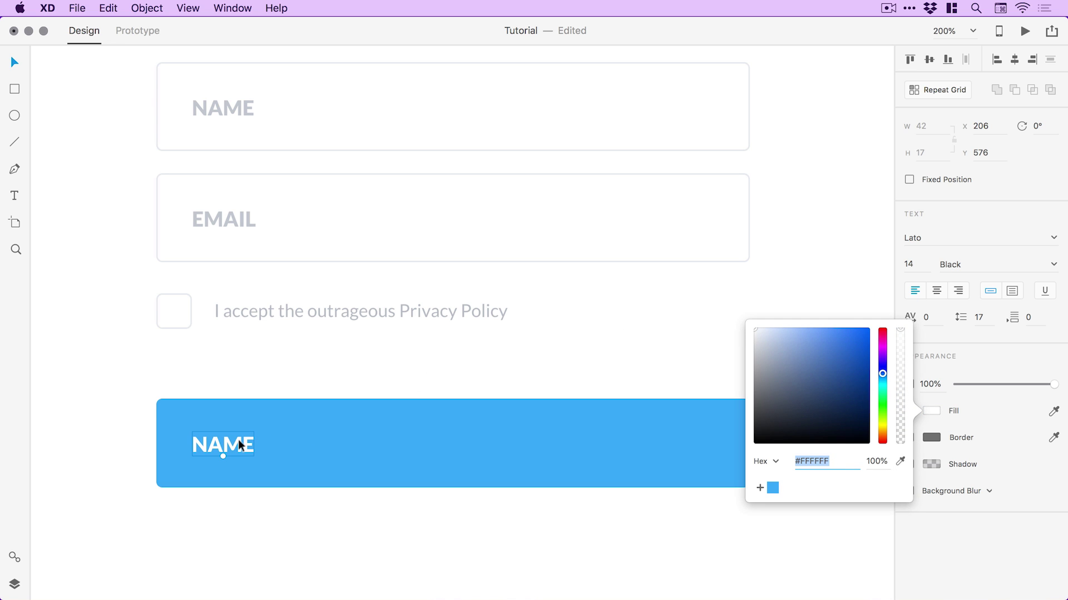
left_click(937, 291)
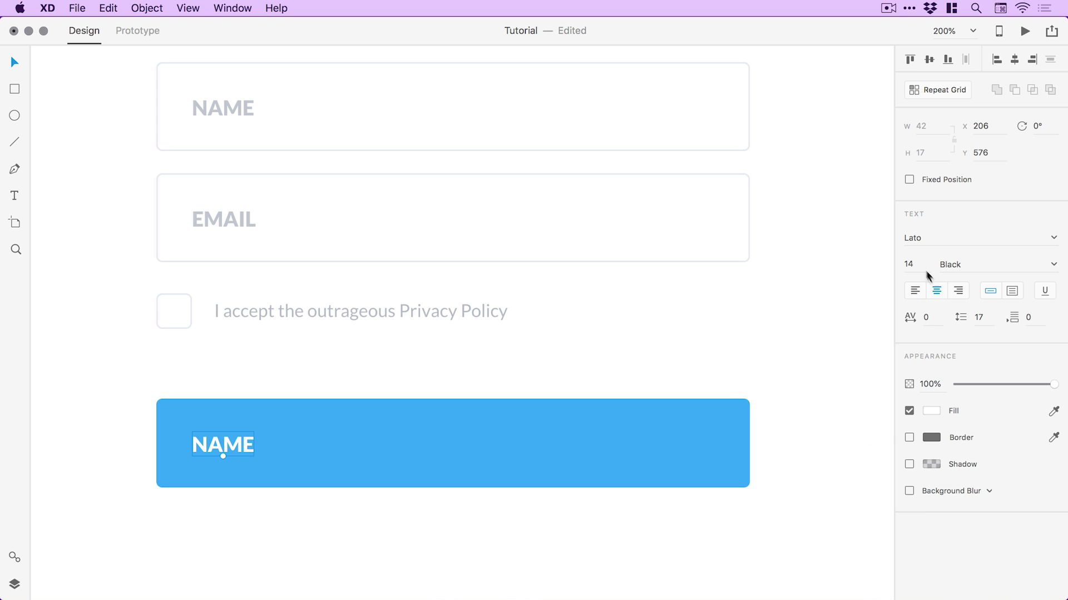
type("1")
key("Return")
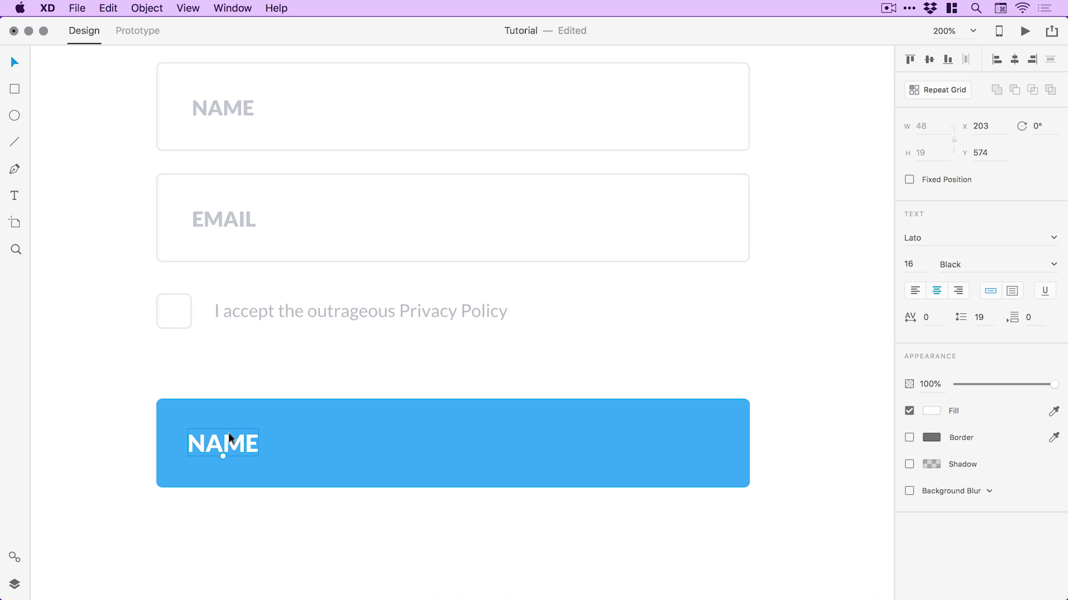
- Centre the label on the blue rectangle both vertically and horizontally
left_click(584, 439, "shift")
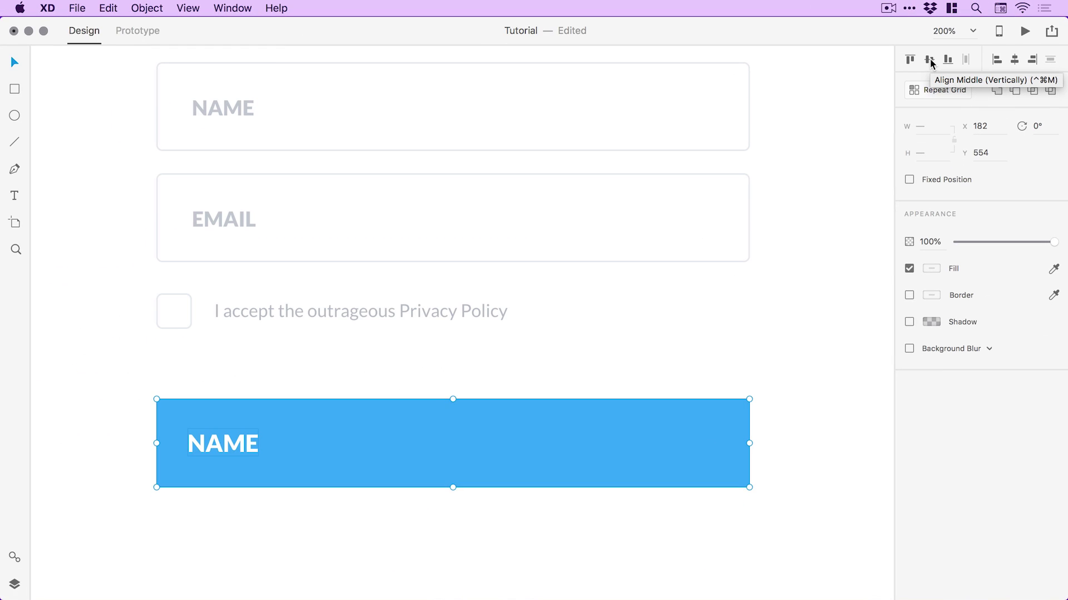
left_click(932, 63)
left_click(1015, 59)
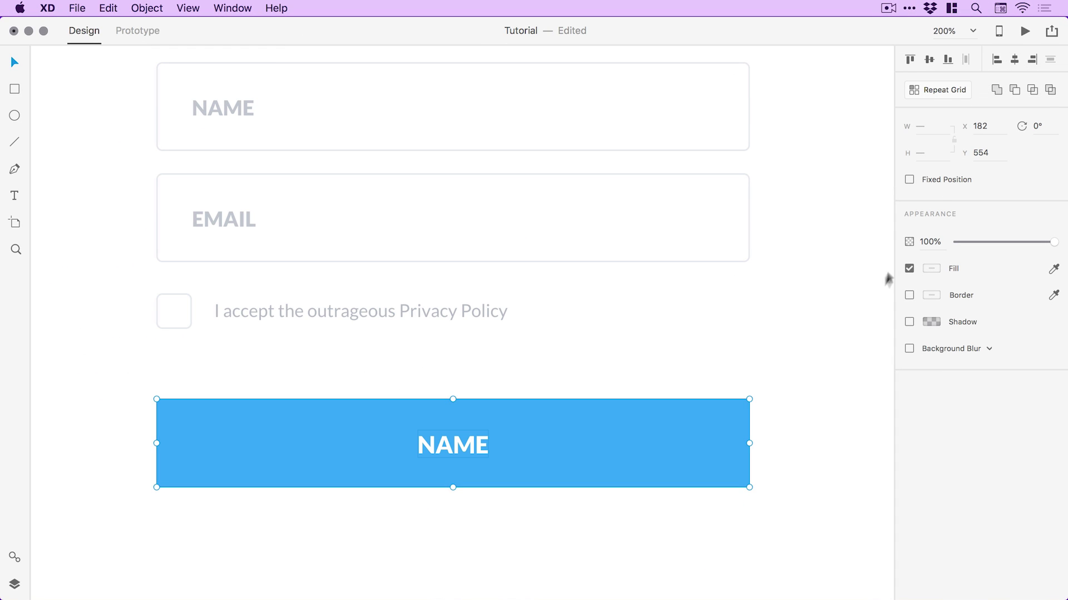
left_click(831, 333)
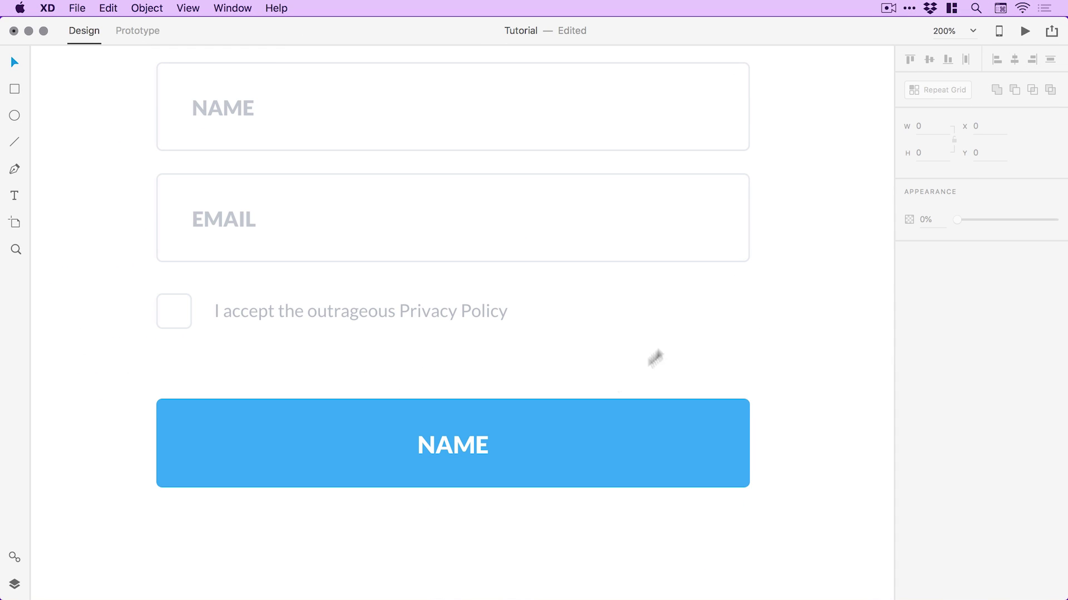
- Retype the blue button's label as 'GET STARTED' and zoom to fit the artboard
double_click(456, 442)
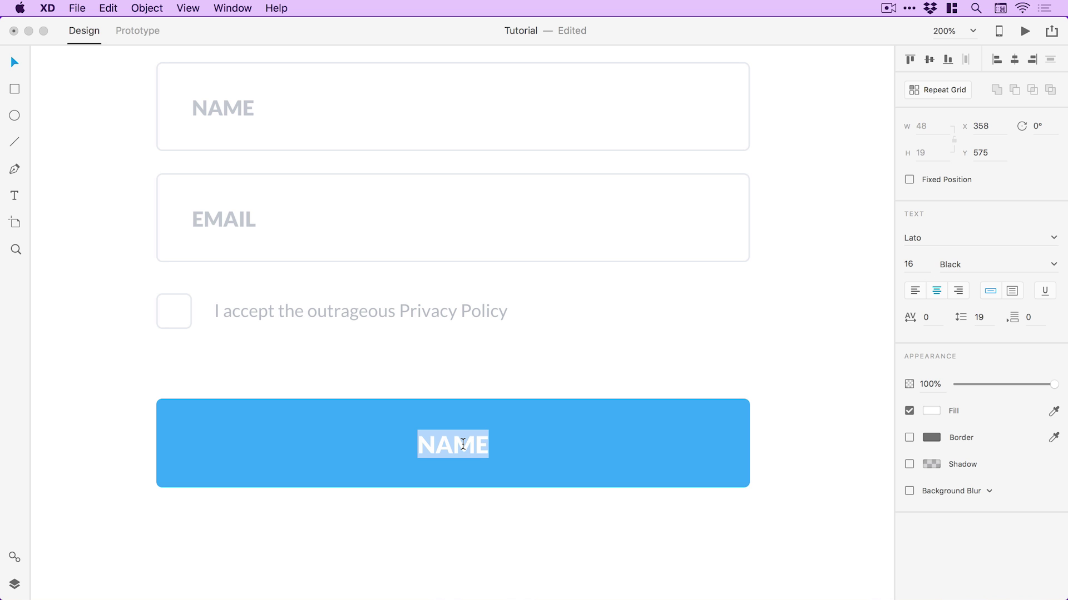
type("GET STARTED")
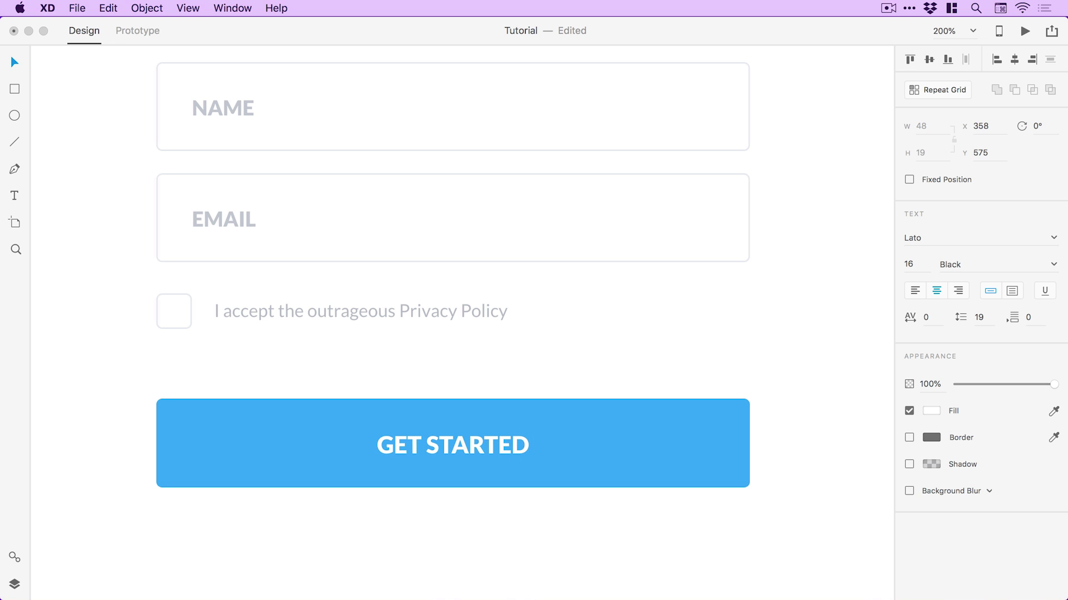
key("Escape")
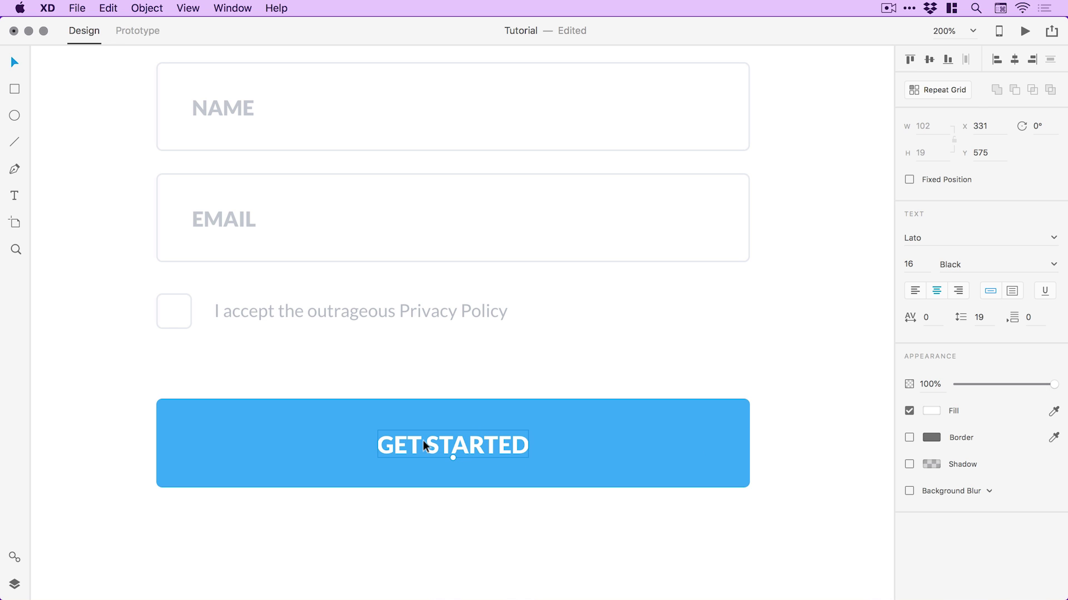
key("super+0")
- Shift the checkbox row down and nudge the GET STARTED button up slightly
key("z")
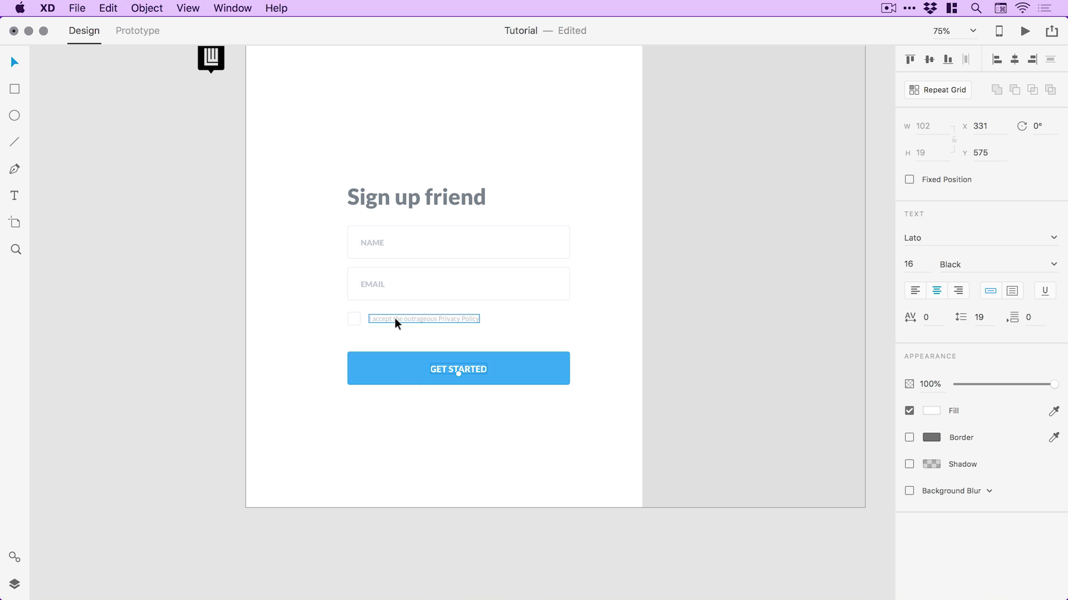
left_click(396, 321)
key("v")
left_click_drag(300, 312, 509, 334)
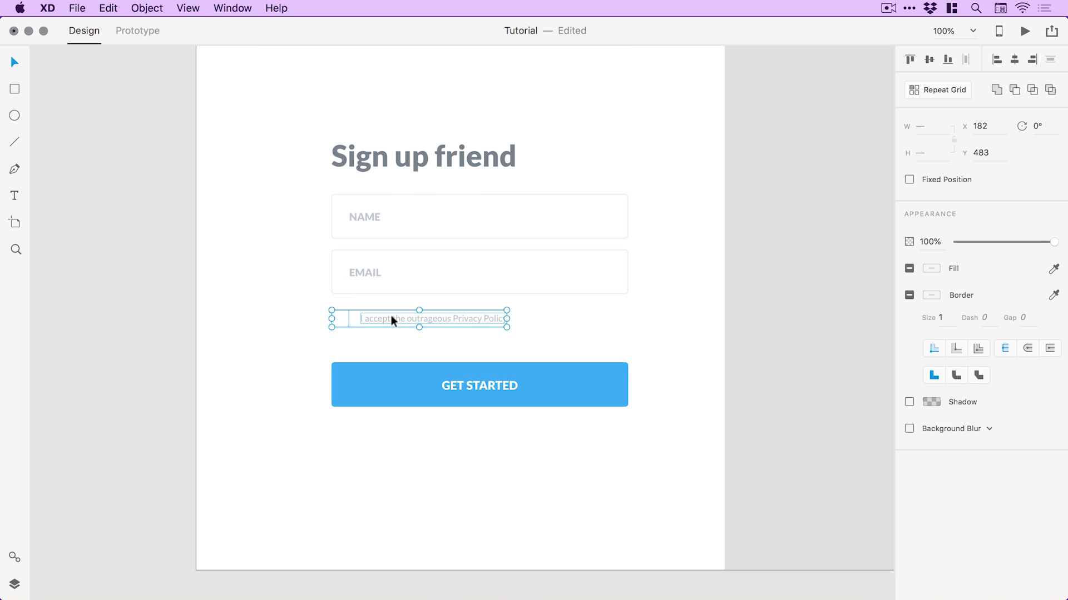
left_click_drag(391, 315, 388, 324)
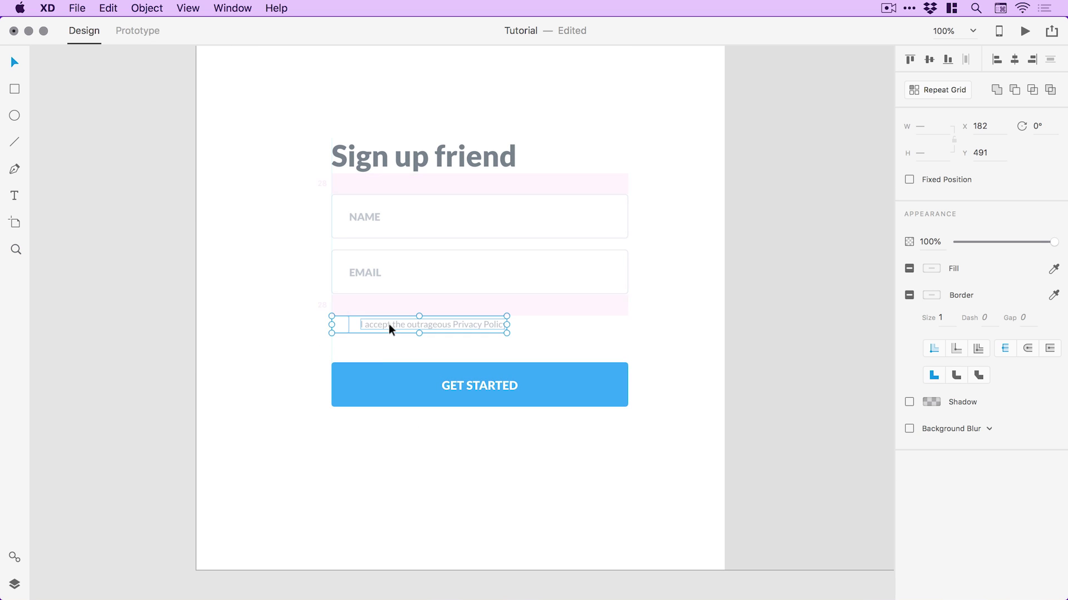
left_click_drag(293, 355, 354, 373)
left_click_drag(493, 385, 491, 380)
key("z")
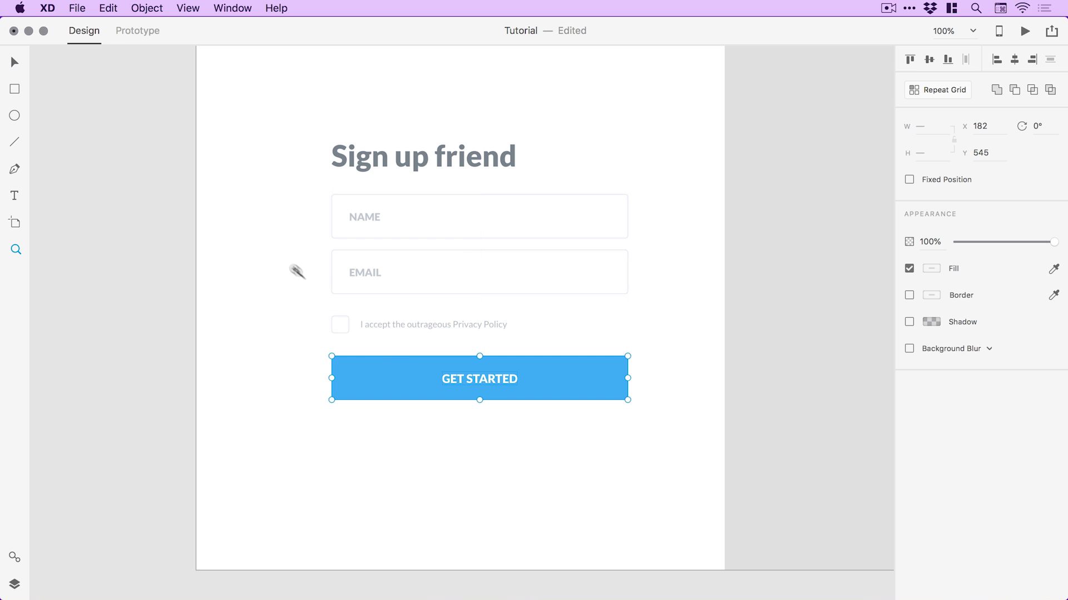
left_click_drag(295, 269, 442, 438)
left_click_drag(302, 259, 231, 262)
key("v")
left_click(328, 198)
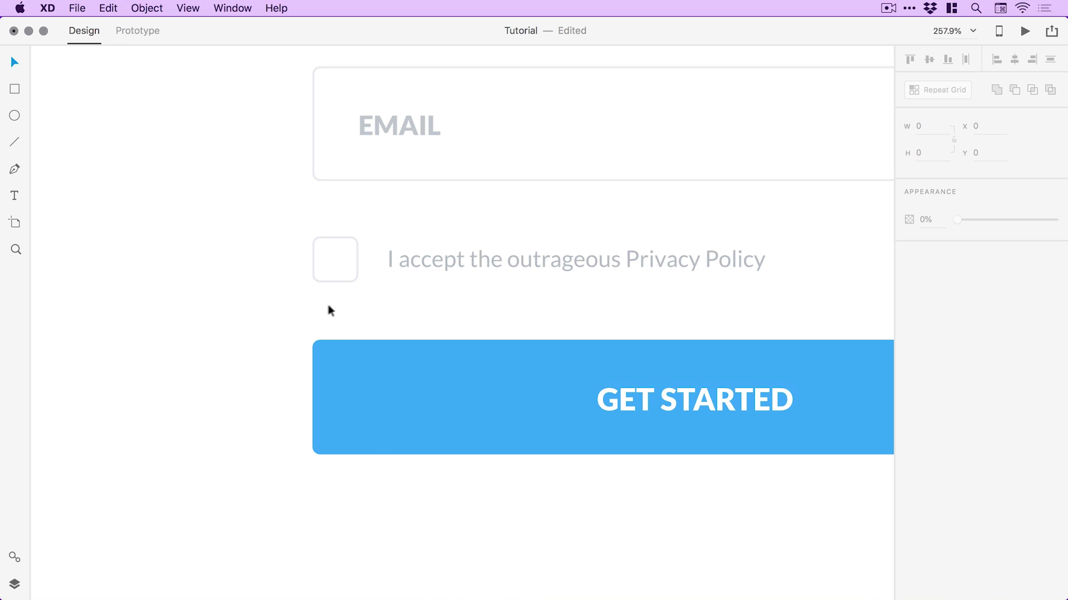
- Draw a borderless red (#ff0000) spacer rectangle near the checkbox
left_click(16, 91)
left_click_drag(263, 189, 335, 231)
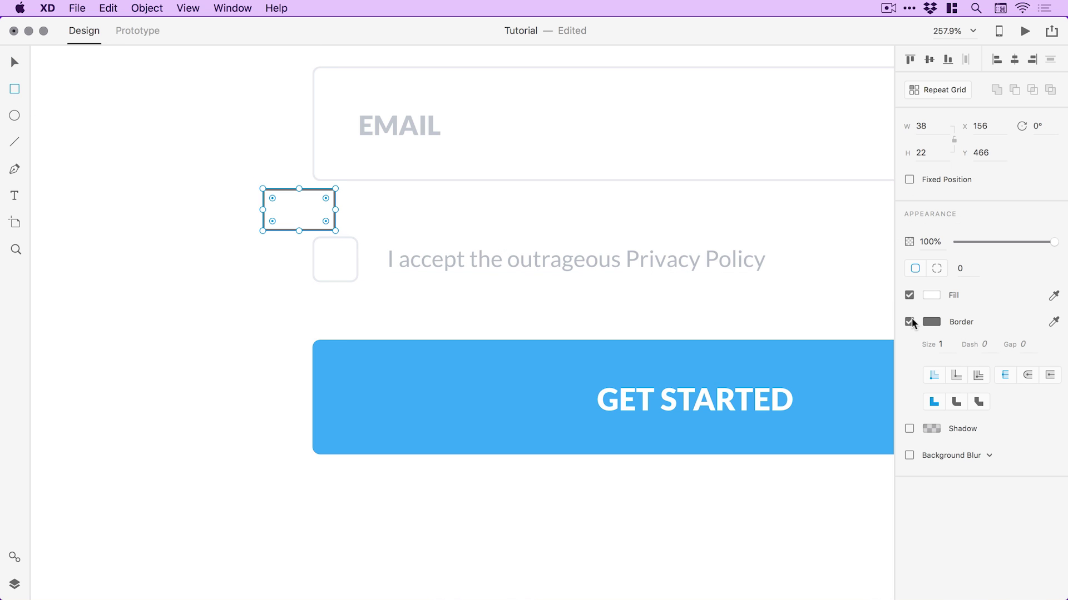
left_click(909, 322)
left_click(931, 295)
type("ff0000")
key("Return")
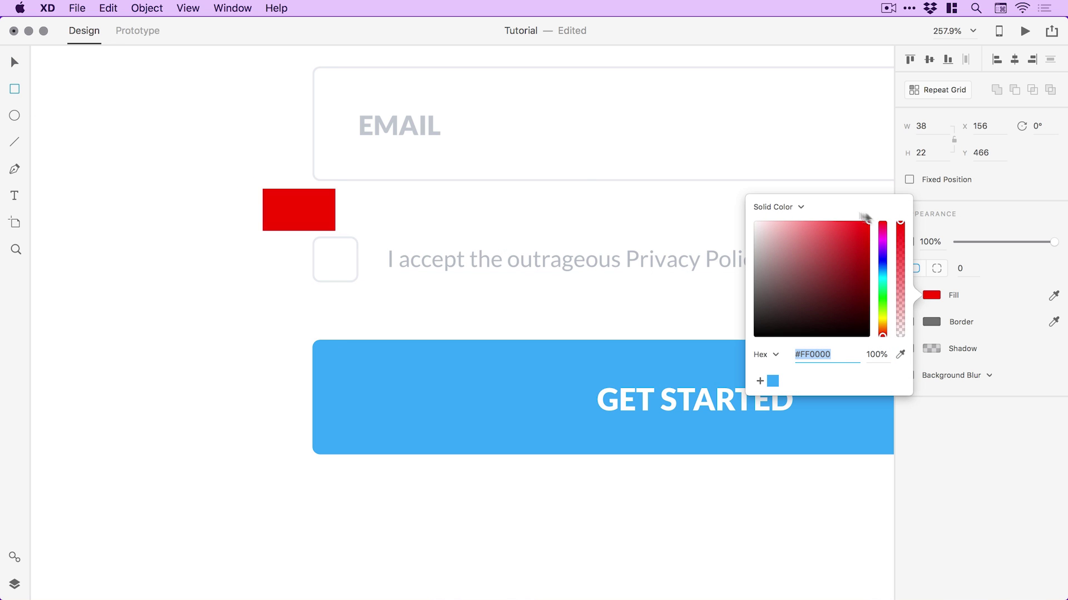
left_click(19, 54)
- Position the red spacer beside the checkbox and set its height to 30
key("z")
left_click_drag(207, 143, 439, 286)
left_click_drag(445, 339, 451, 378)
scroll(451, 378, "down", 3)
scroll(450, 378, "right", 2)
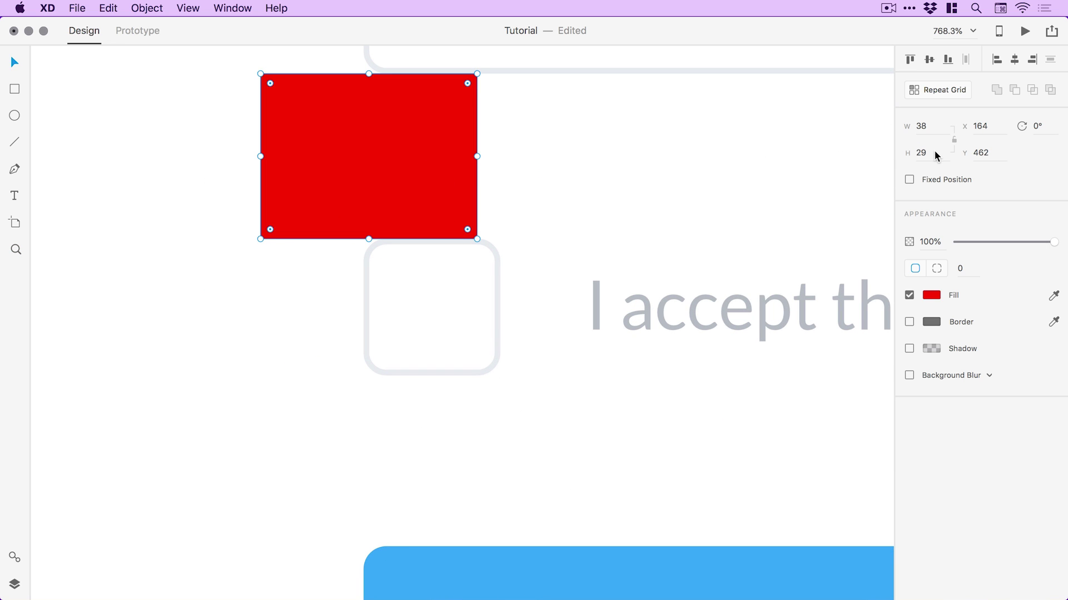
left_click(936, 152)
type("30")
key("Return")
left_click(442, 434)
- Use the red spacer to check the gaps above the button and above the checkbox
left_click(683, 315)
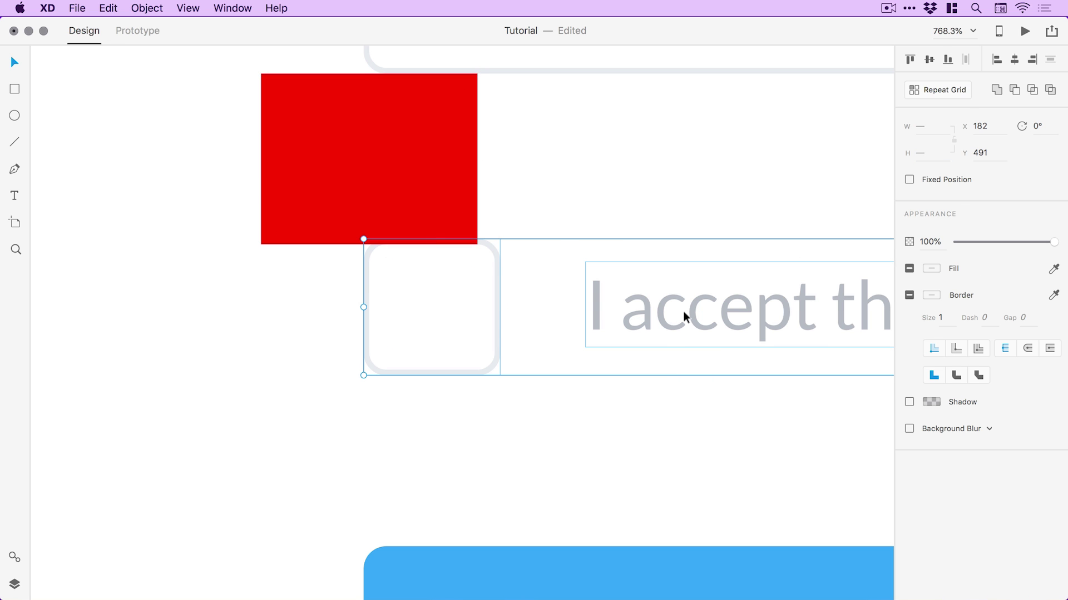
left_click_drag(348, 222, 373, 485)
left_click_drag(570, 499, 404, 239)
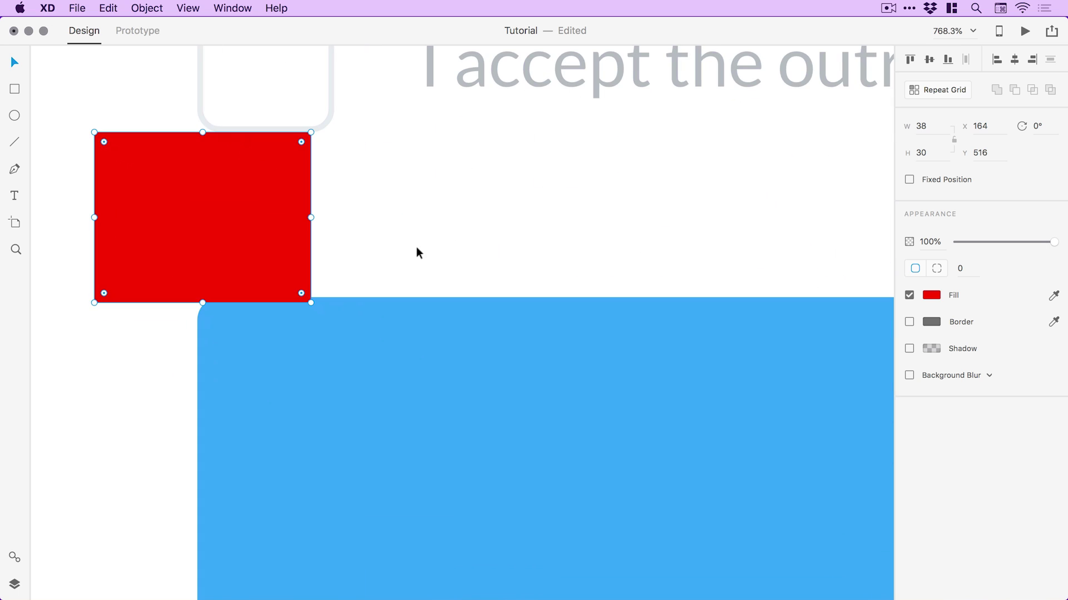
key("super+minus")
left_click_drag(588, 348, 269, 365)
left_click(649, 395)
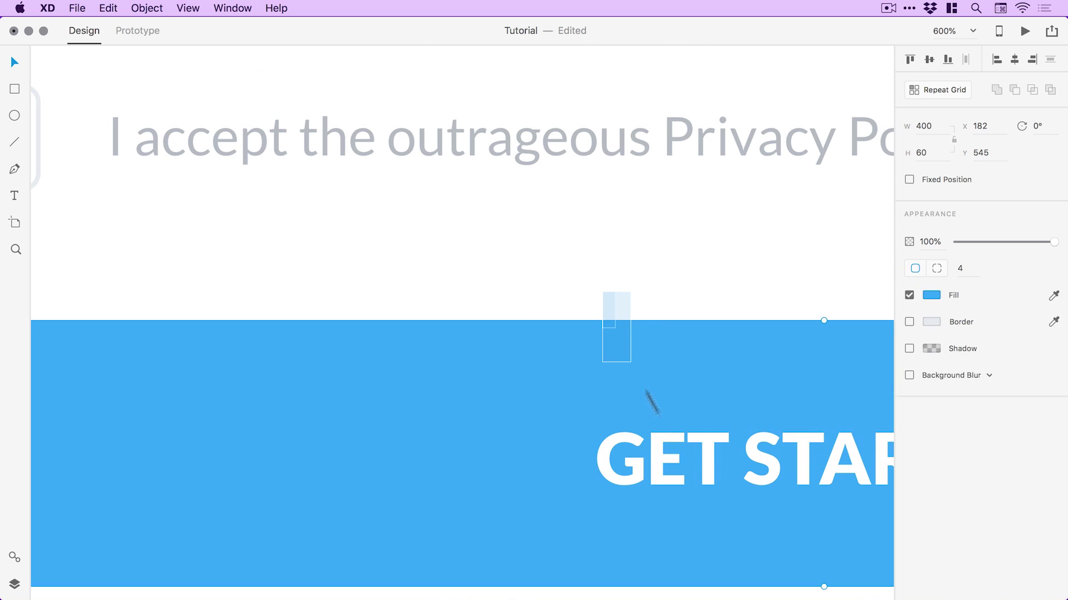
scroll(572, 348, "left", 10)
scroll(499, 315, "up", 5)
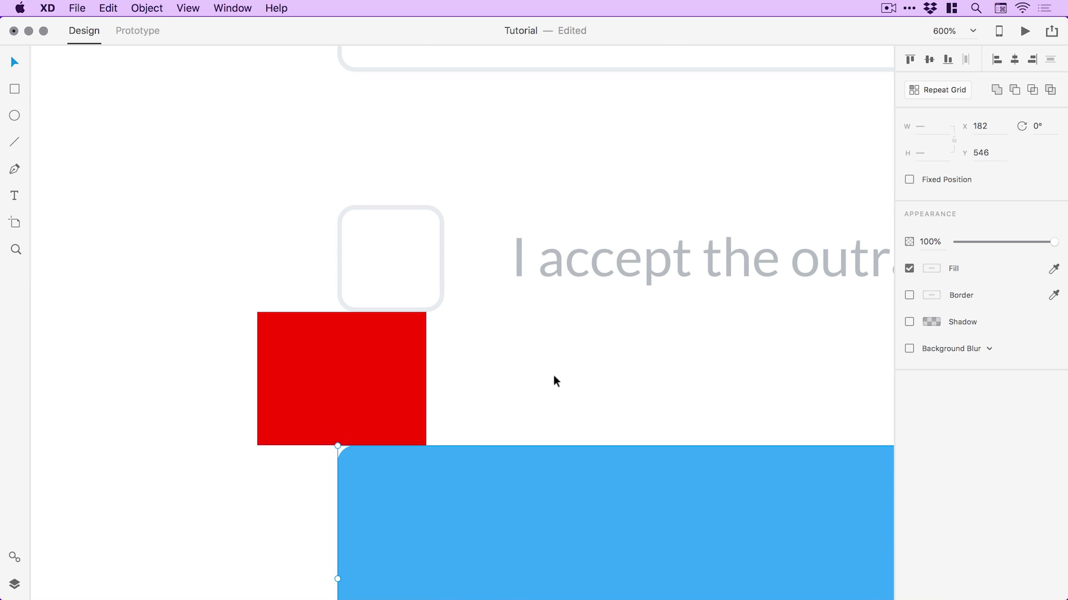
left_click(383, 372)
left_click_drag(384, 372, 351, 131)
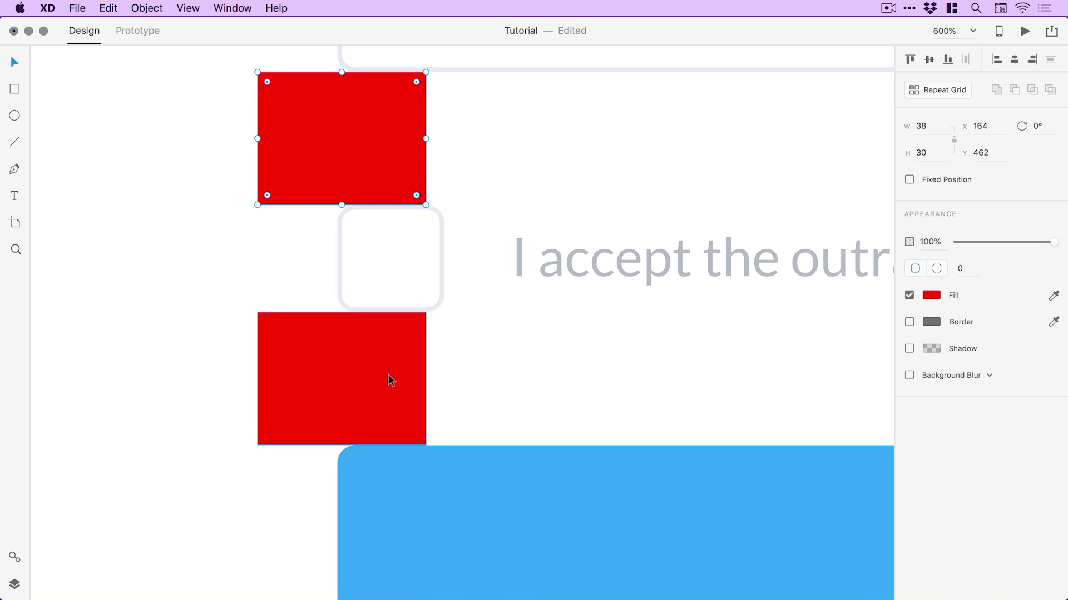
- Measure the spacing between the fields and move the heading down to match
key("super+minus")
scroll(391, 541, "up", 6)
left_click_drag(391, 542, 368, 315)
left_click_drag(359, 353, 358, 308)
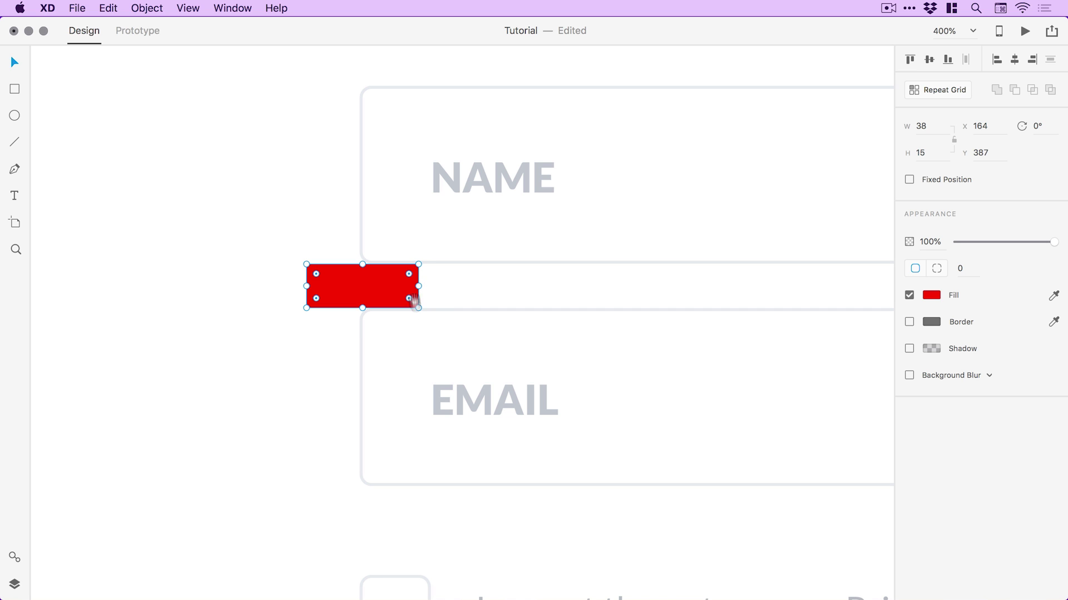
scroll(410, 300, "up", 5)
key("super+z")
left_click_drag(329, 478, 324, 228)
left_click_drag(343, 116, 345, 138)
- Delete the red spacer rectangles and zoom out to 100%
left_click_drag(281, 210, 284, 398)
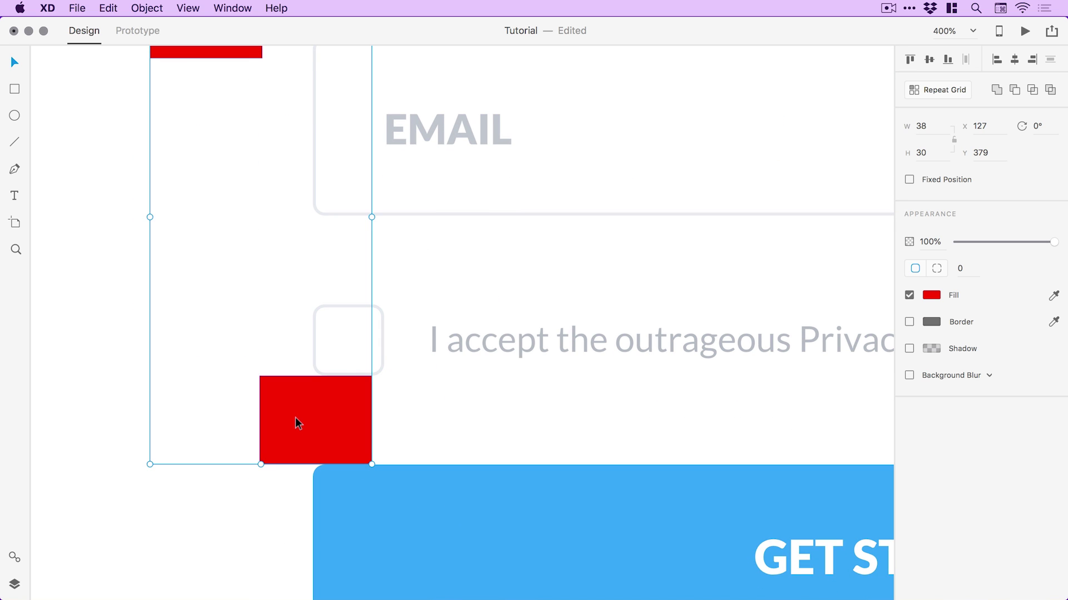
key("Delete")
key("super+1")
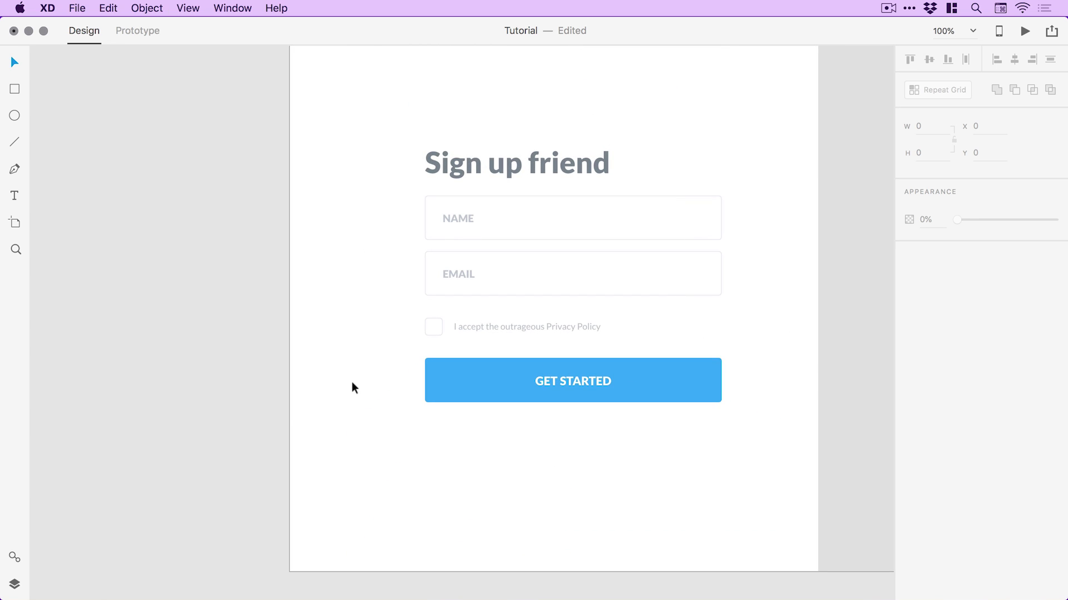
- Set the 'Sign up friend' heading to 44 pt with centred text alignment
scroll(461, 145, "right", 10)
scroll(462, 145, "up", 3)
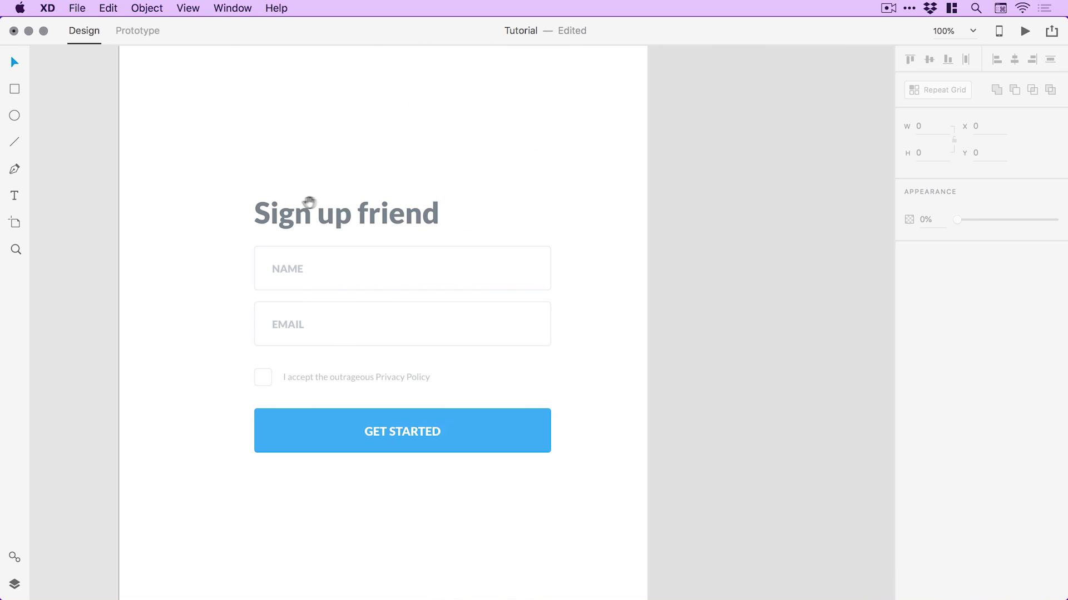
mouse_move(358, 213)
left_mouse_down()
mouse_move(359, 201)
mouse_move(351, 220)
left_mouse_up()
left_click(922, 267)
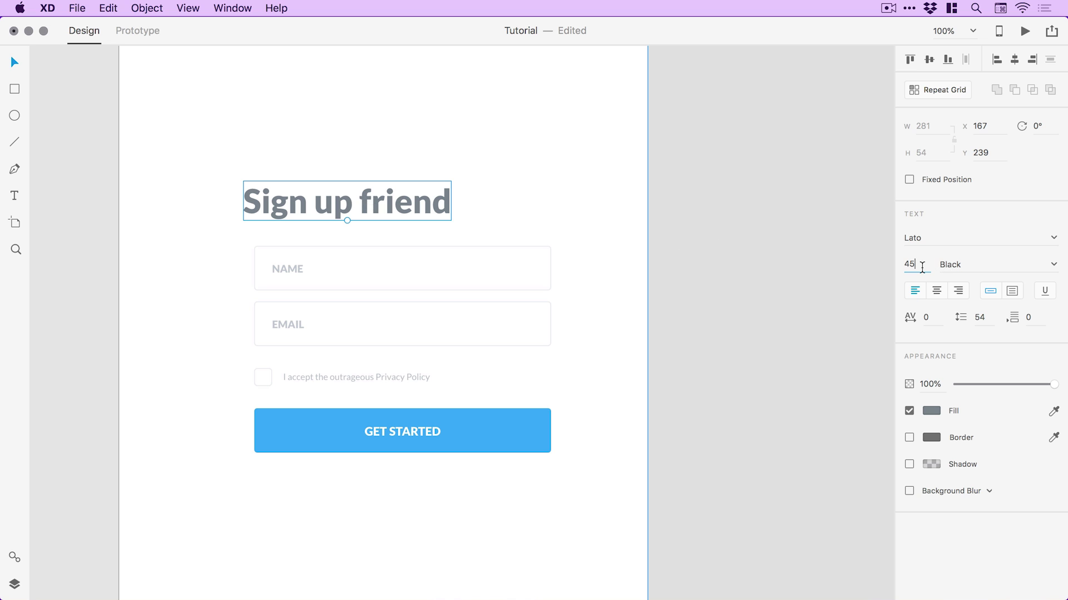
type("44")
key("Return")
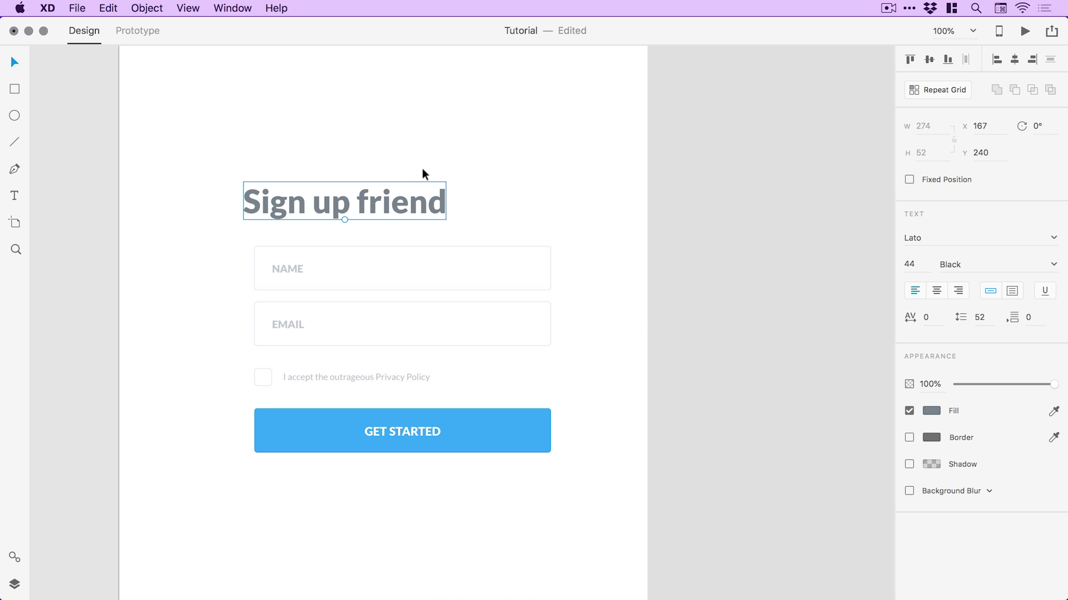
left_click(937, 291)
- Centre the heading horizontally with the GET STARTED button and move it up slightly
left_click_drag(341, 196, 360, 208)
left_click(517, 425, "shift")
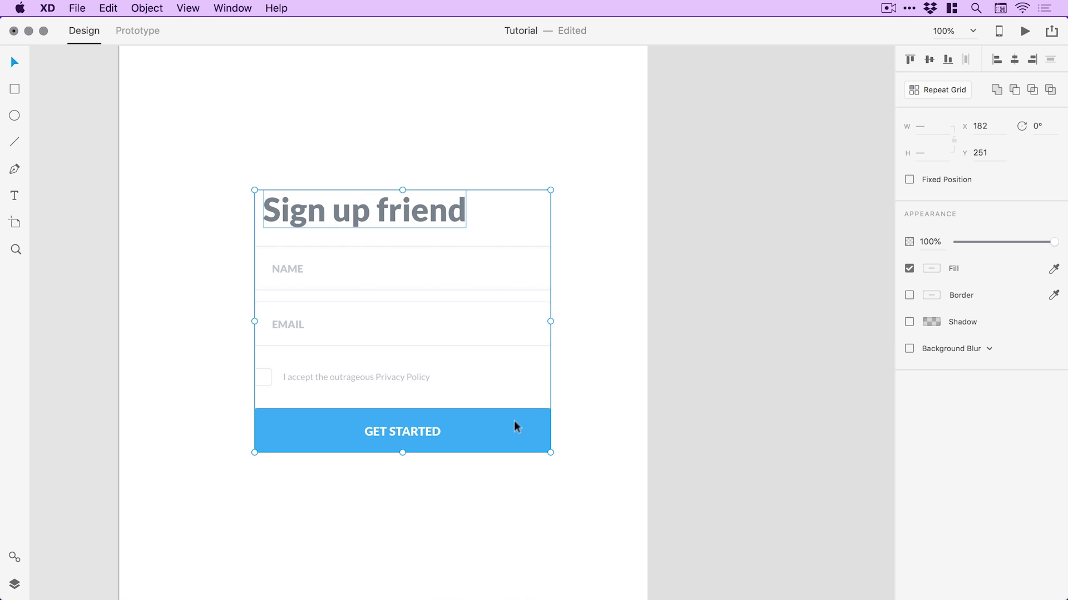
left_click(1015, 59)
left_click(404, 206)
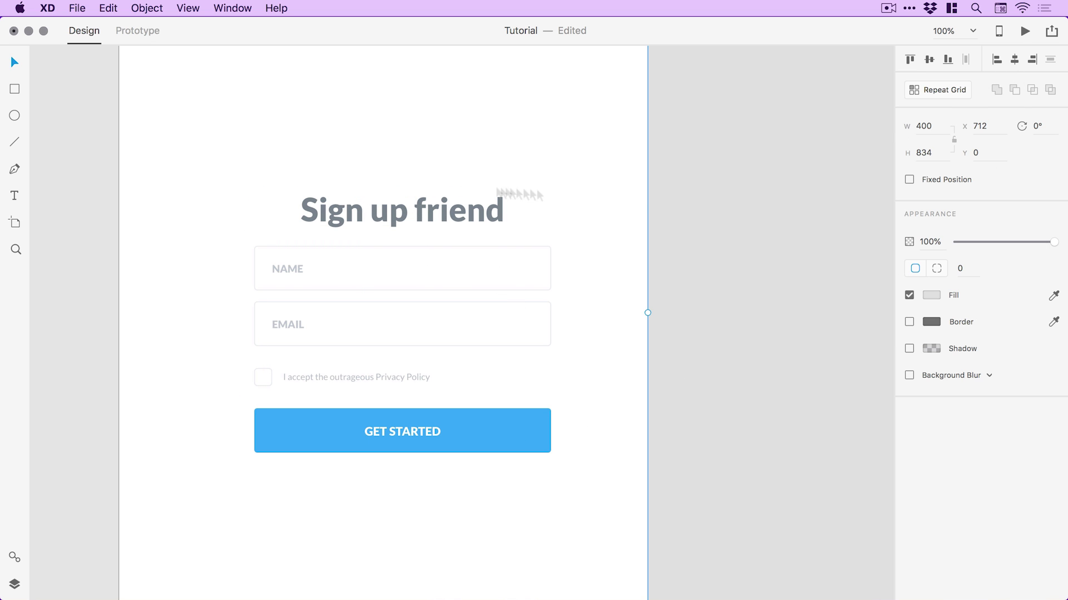
left_click_drag(403, 206, 402, 192)
left_click(710, 255)
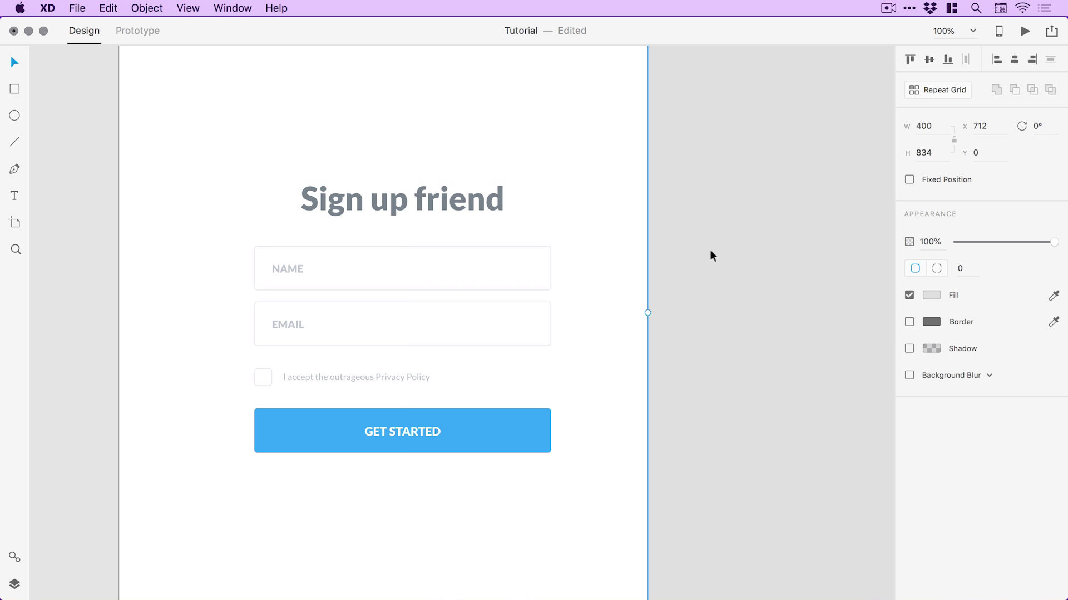
left_click(594, 279)
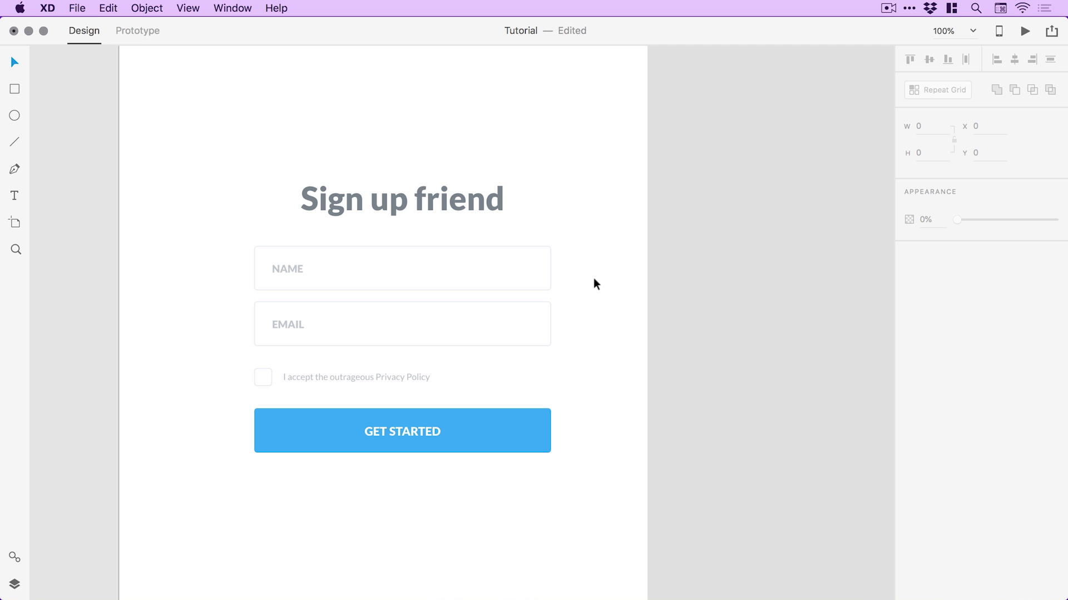
left_click_drag(593, 278, 628, 364)
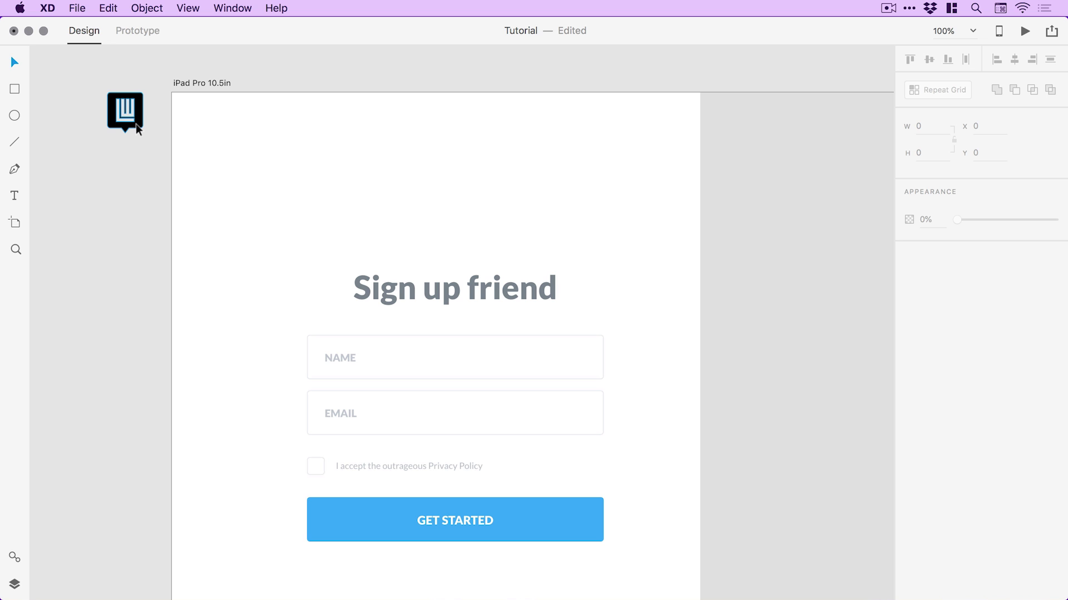
- Try a placeholder 'LOGO' text in the GET STARTED blue, then delete it
left_click(14, 195)
left_click(347, 174)
type("LOGO")
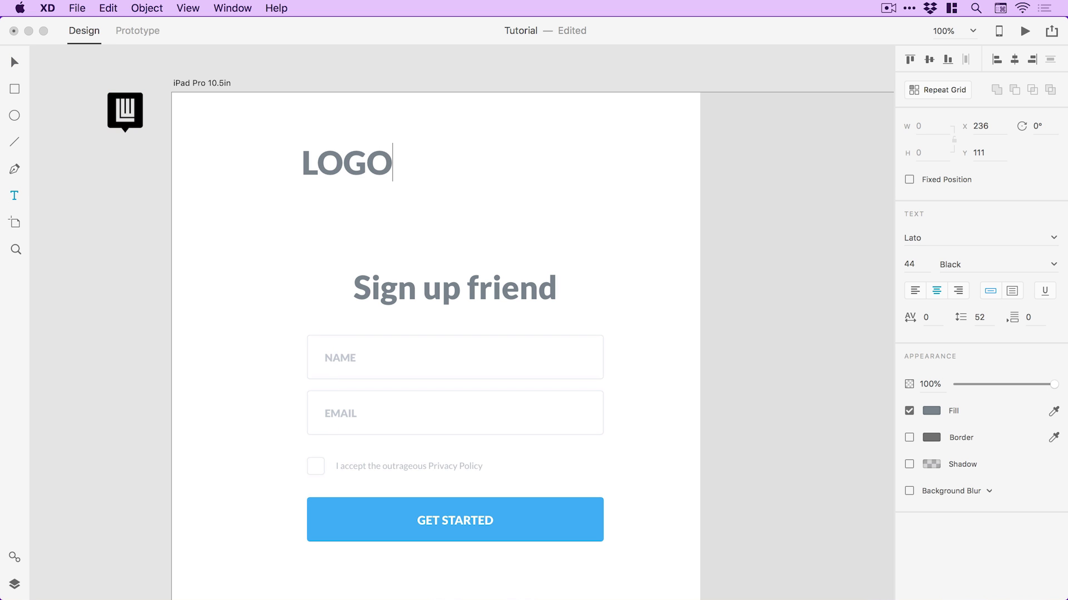
left_click(7, 65)
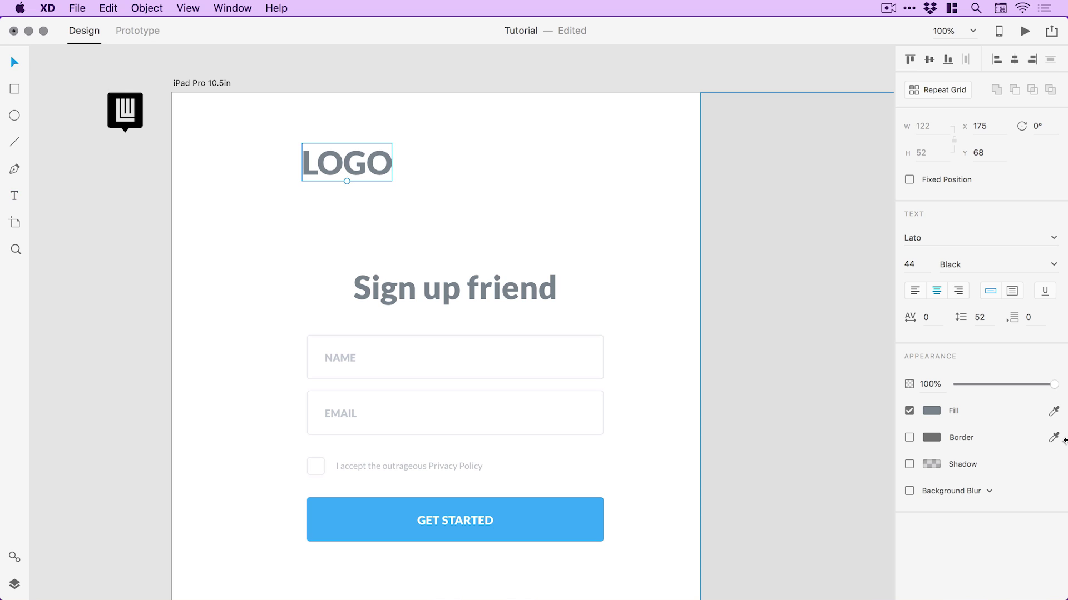
left_click(1054, 412)
left_click(584, 510)
left_click_drag(401, 160, 474, 145)
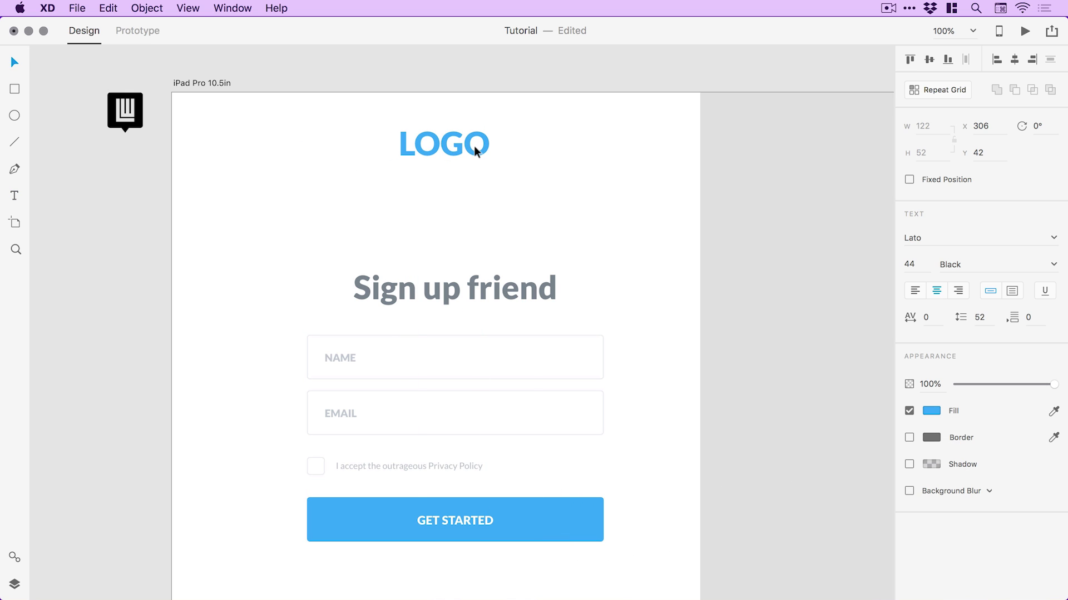
key("Delete")
- Place the black logo icon at the artboard top, centring it against a temporary full-width rectangle
left_click(137, 125)
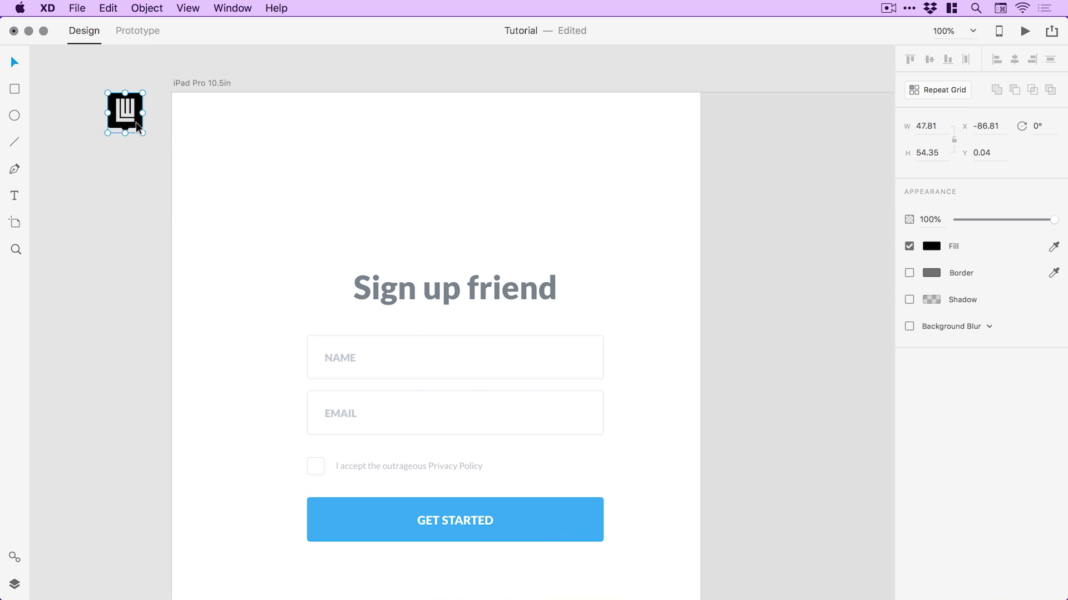
left_click_drag(137, 125, 441, 159)
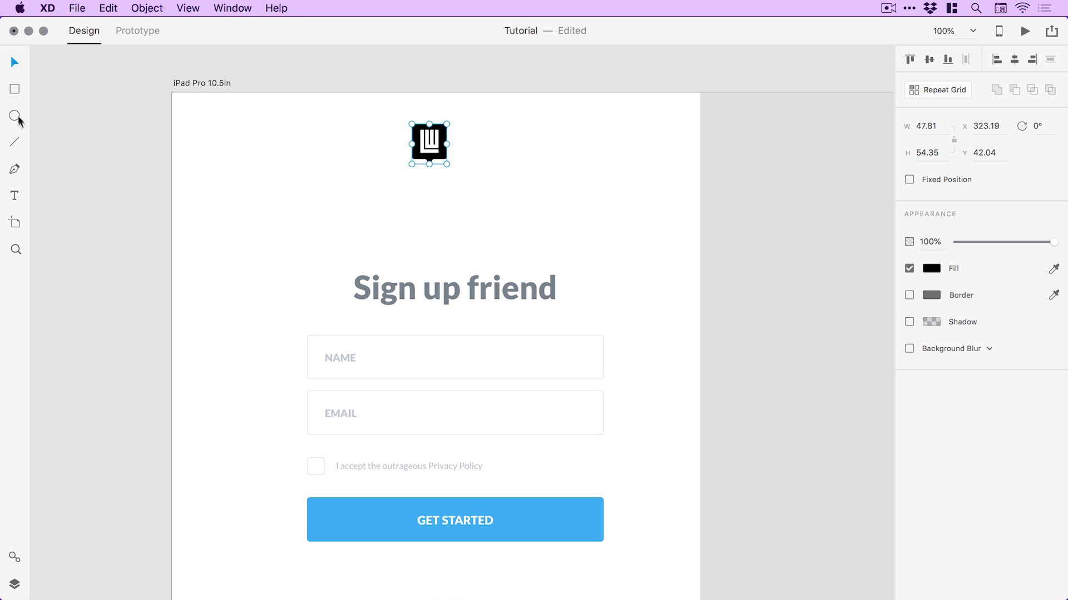
left_click(14, 89)
left_click_drag(171, 164, 700, 232)
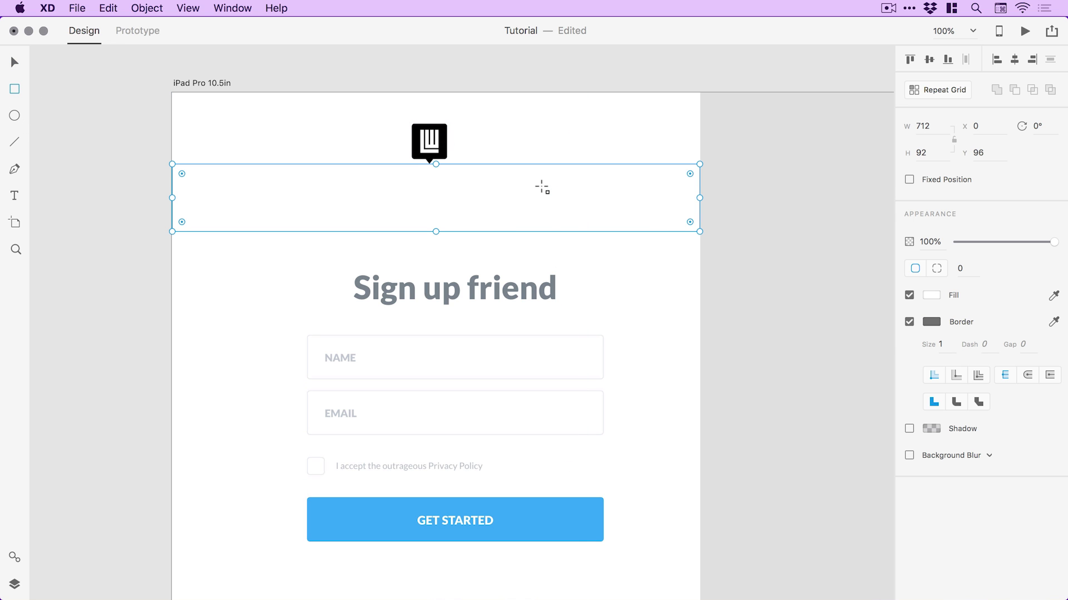
left_click(440, 142, "shift")
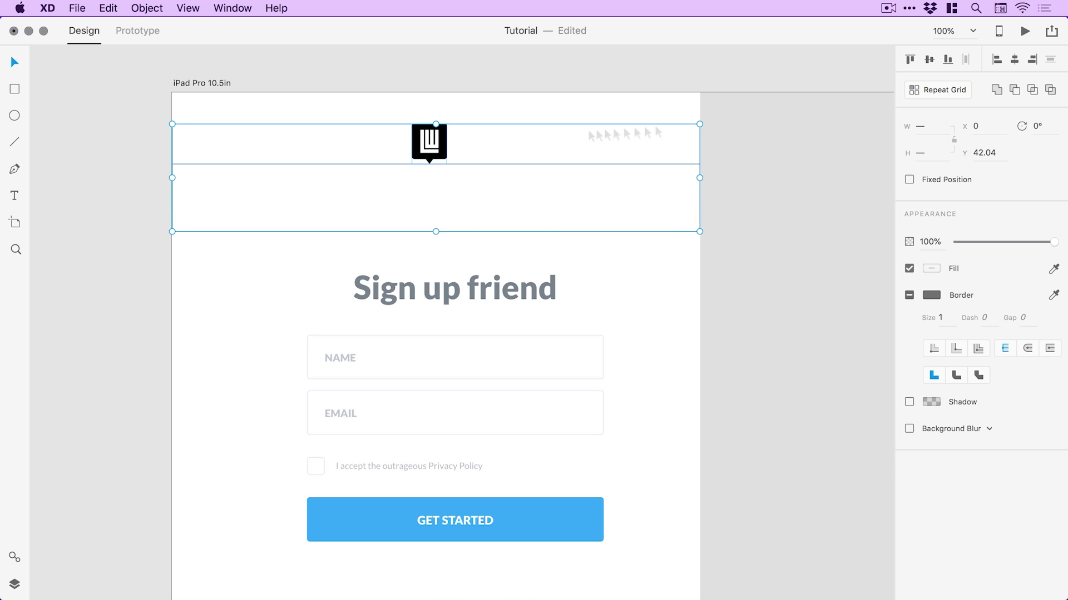
left_click(1013, 60)
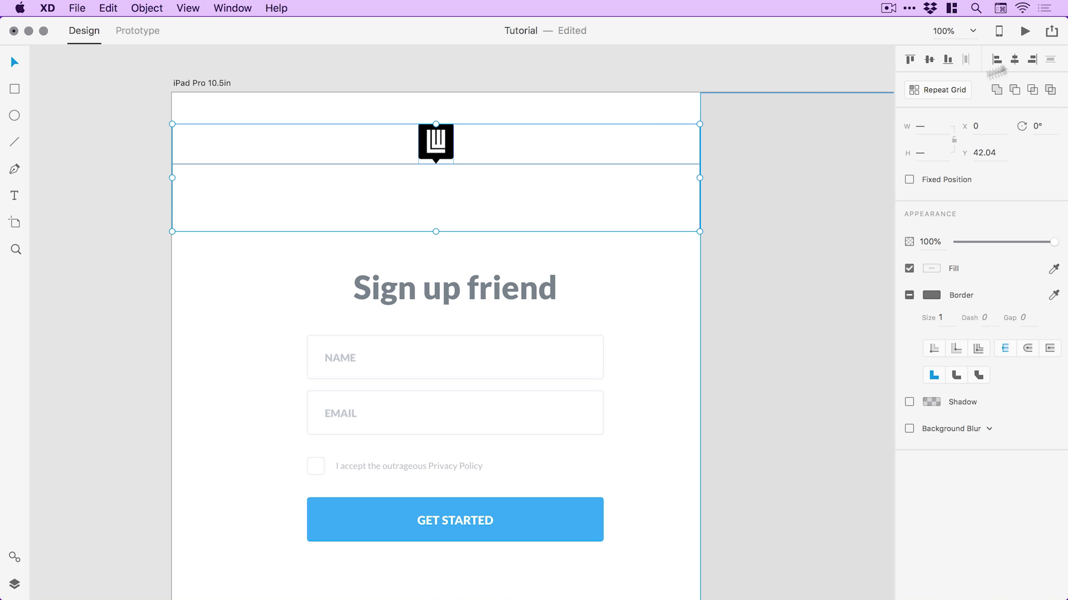
left_click(550, 116)
left_click(560, 176)
key("Delete")
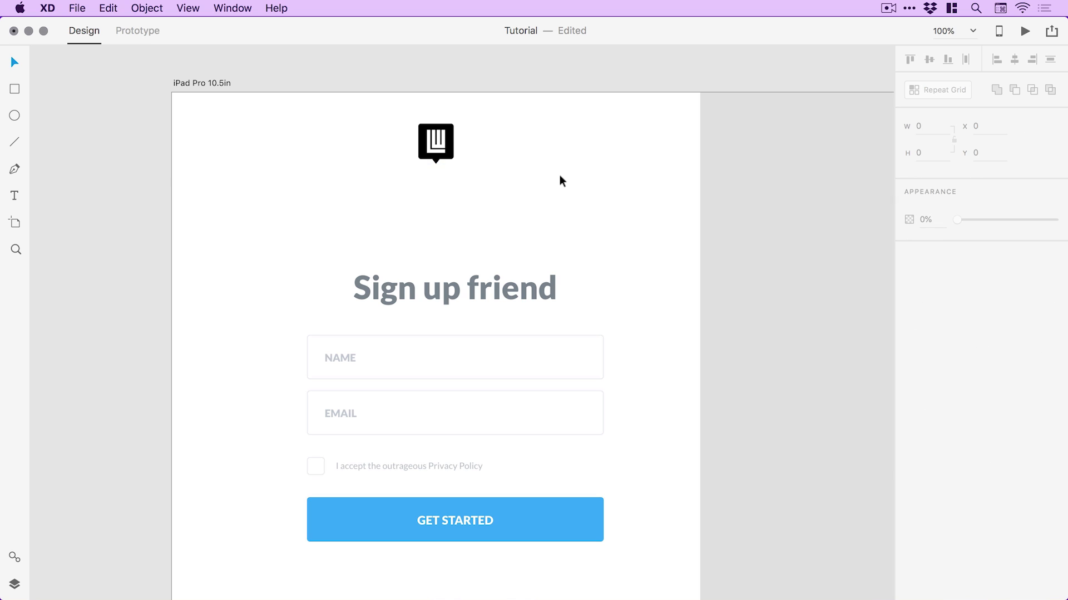
- Group the heading, NAME/EMAIL fields, checkbox row and GET STARTED button into one 400 × 370 group
scroll(569, 193, "down", 4)
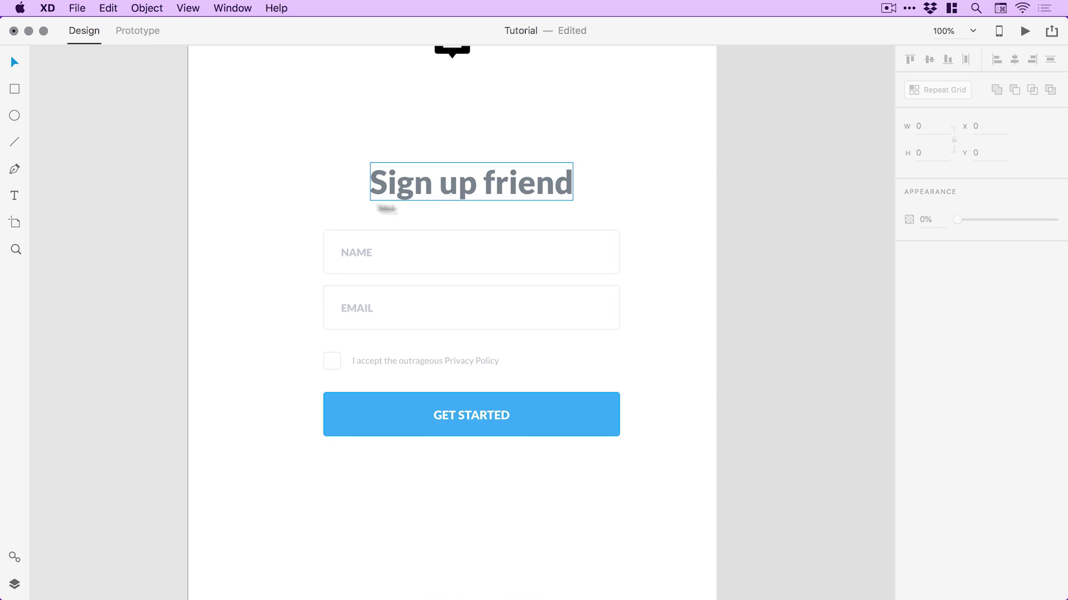
left_click_drag(257, 152, 566, 421)
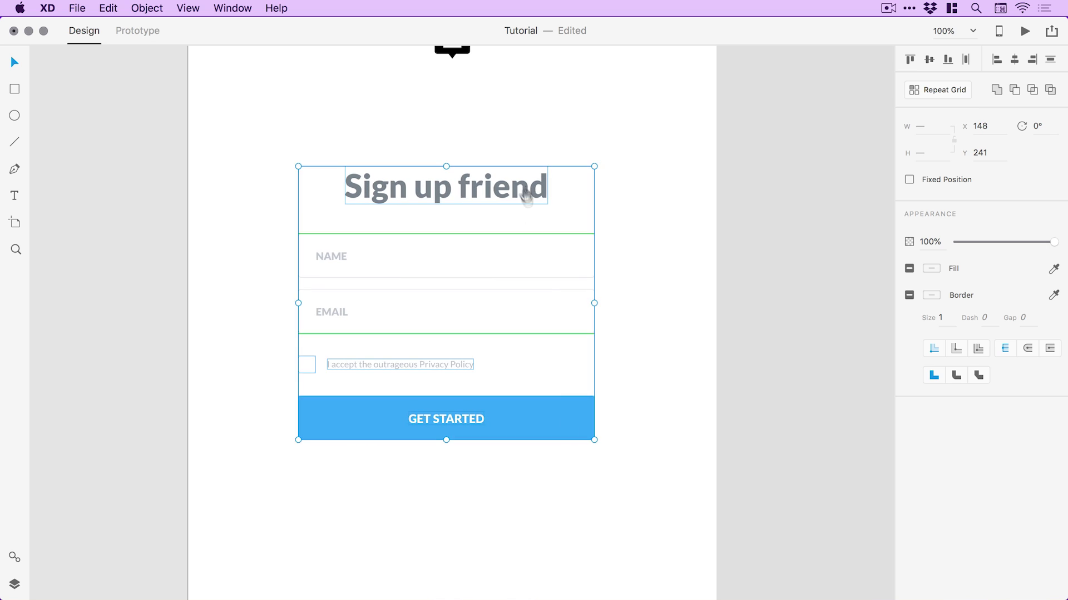
scroll(566, 420, "up", 2)
scroll(421, 170, "down", 1)
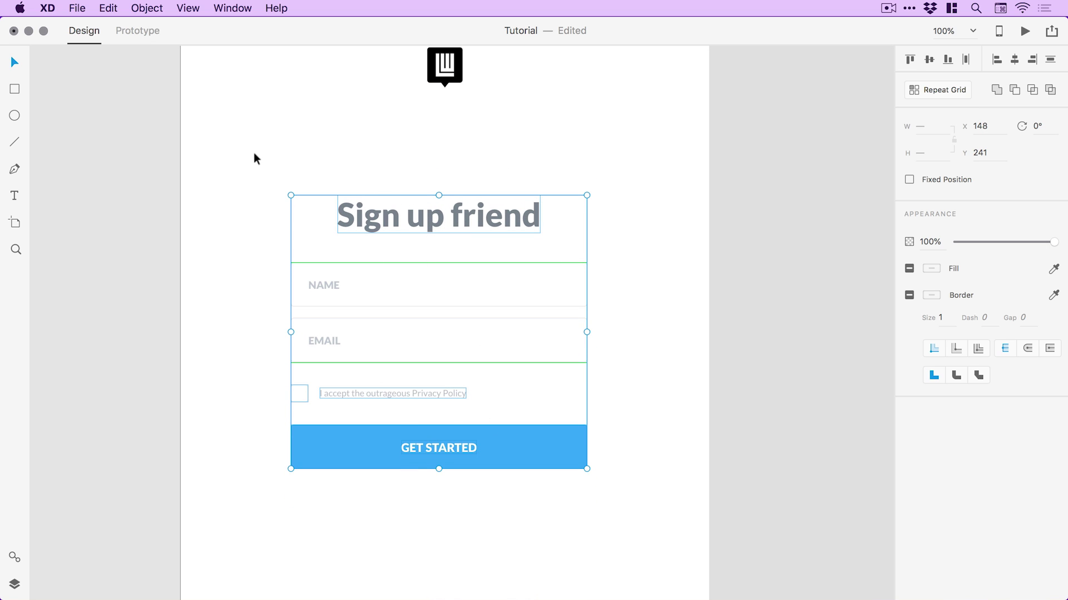
left_click_drag(256, 155, 643, 561)
left_click(147, 8)
left_click(151, 26)
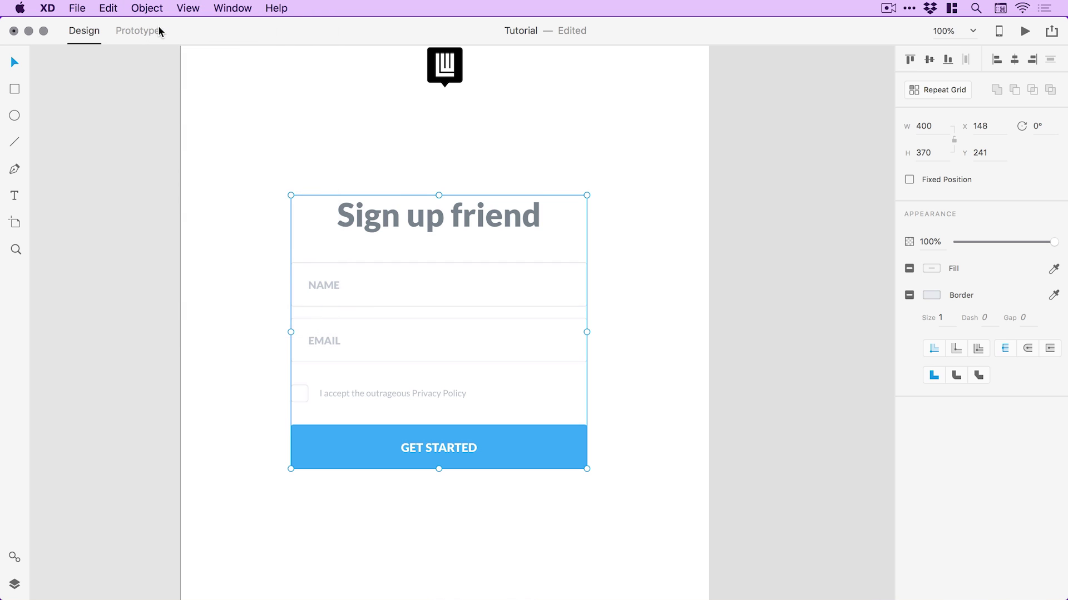
right_click(363, 207)
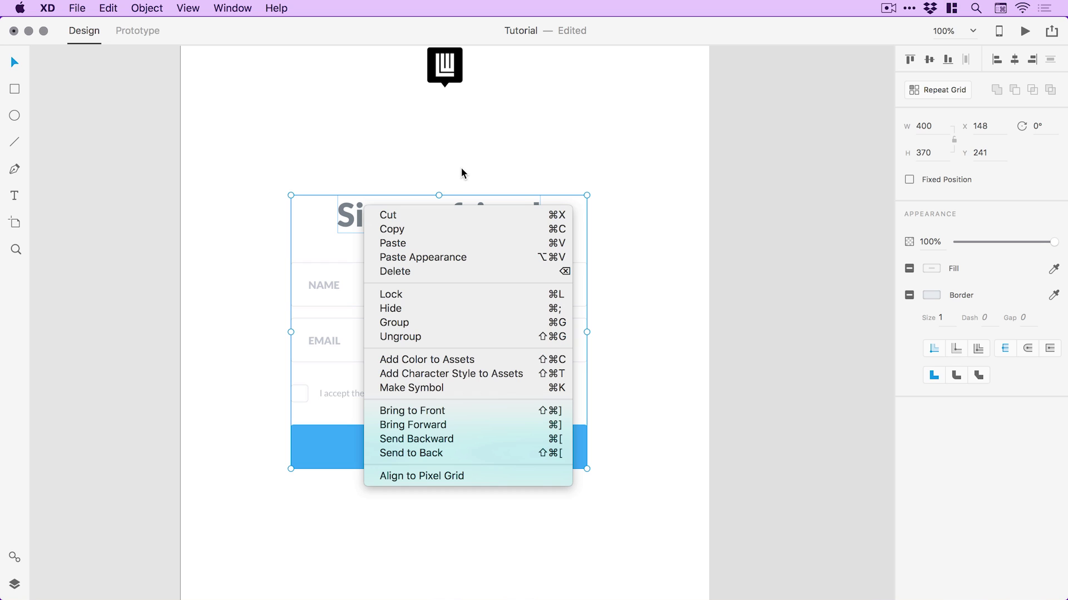
- Centre the logo horizontally over the grouped form
left_click(462, 140)
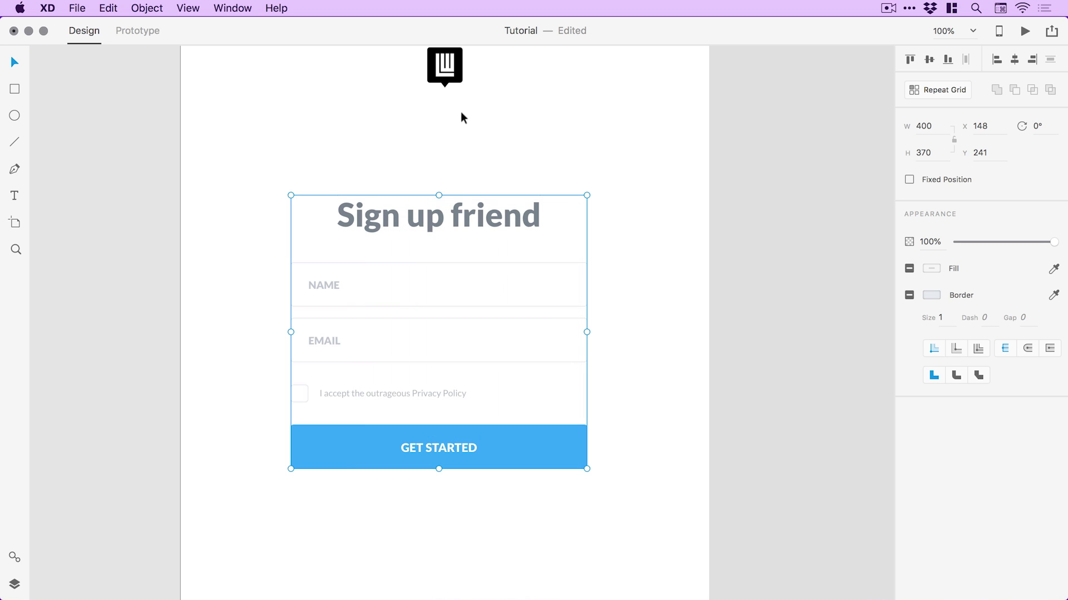
left_click(445, 67, "shift")
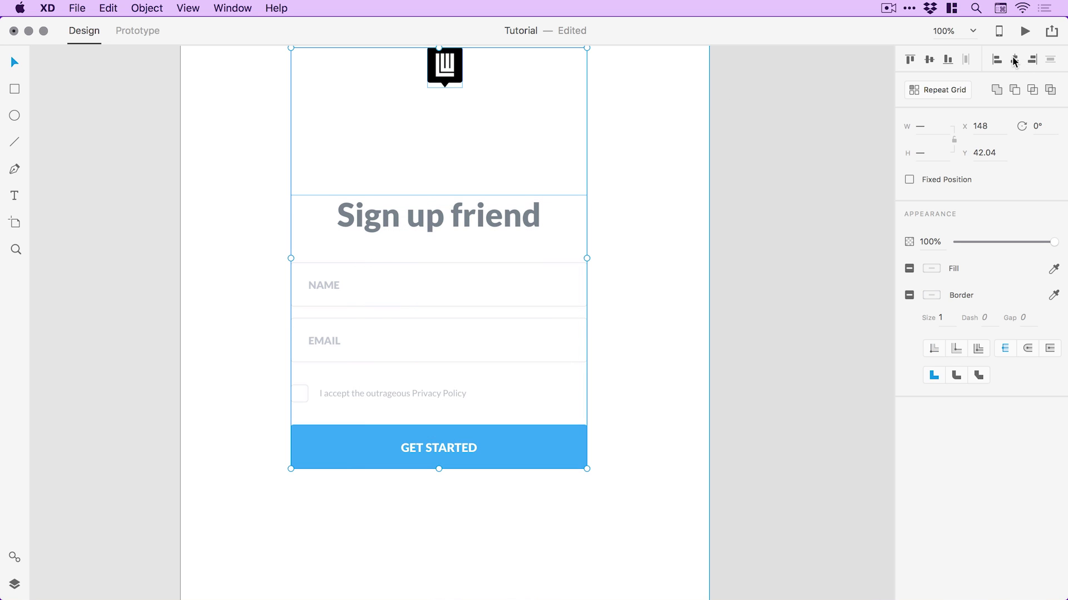
left_click(1015, 62)
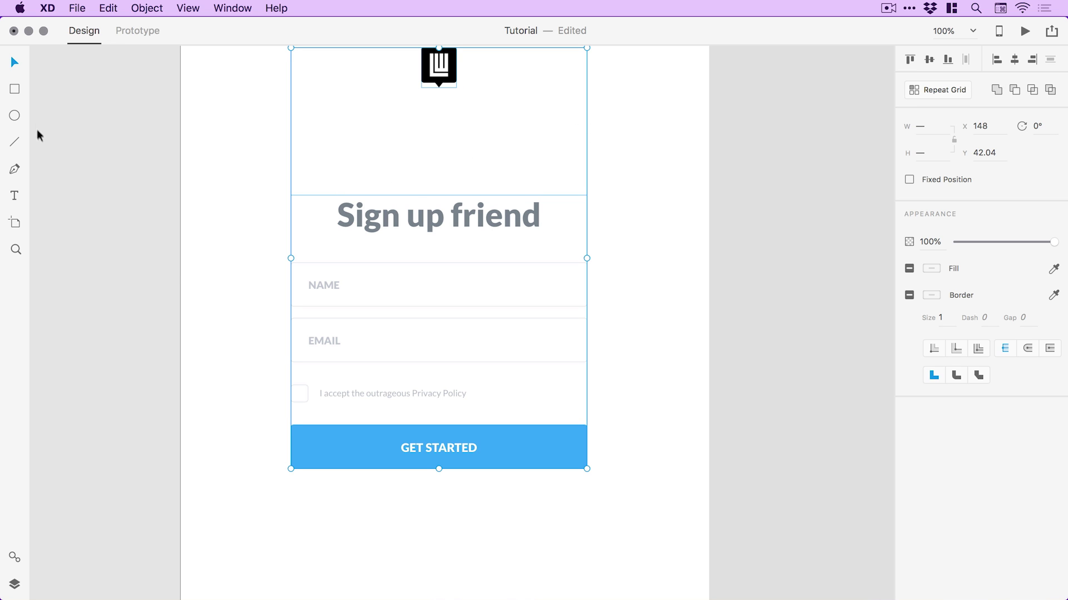
- Centre logo and form on the artboard using a full-width bottom helper rectangle, then remove it
left_click(11, 90)
left_click_drag(181, 500, 708, 533)
left_click_drag(333, 568, 499, 77)
left_click(1014, 59)
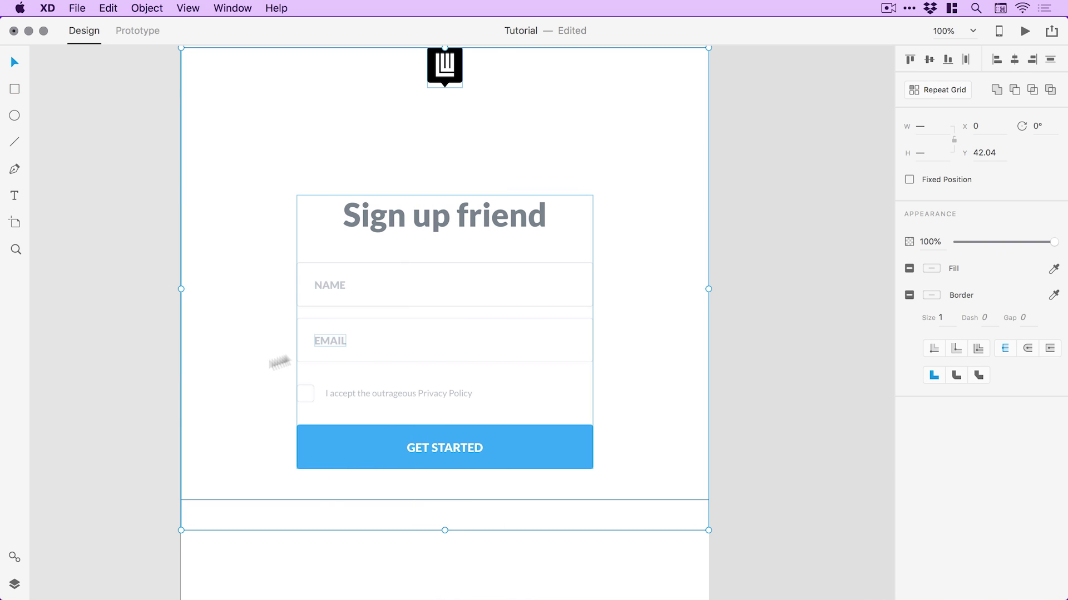
left_click(289, 488)
left_click(300, 503)
key("Delete")
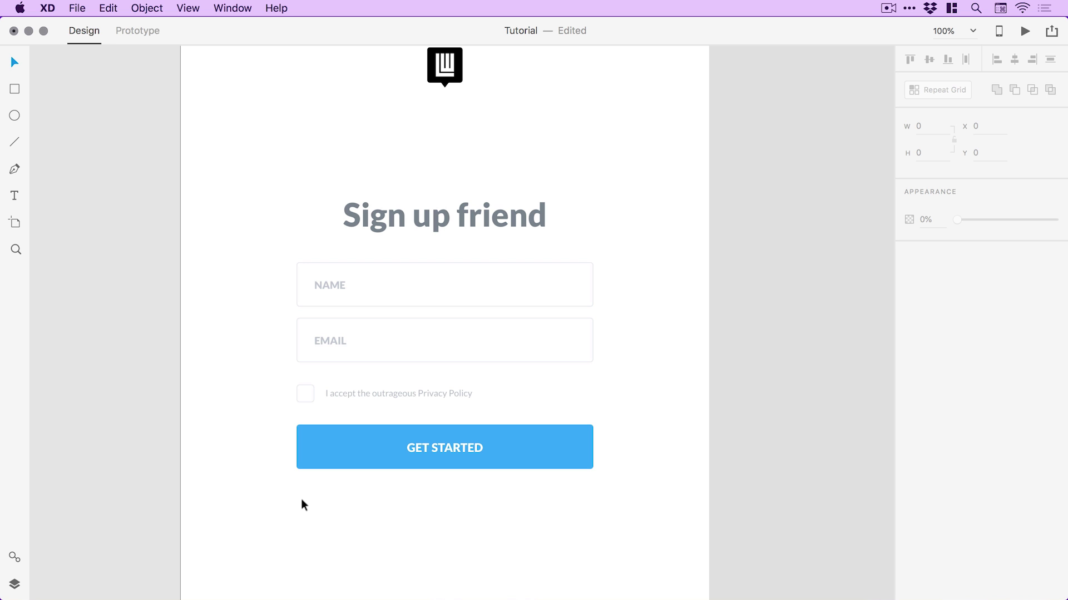
key("super+minus")
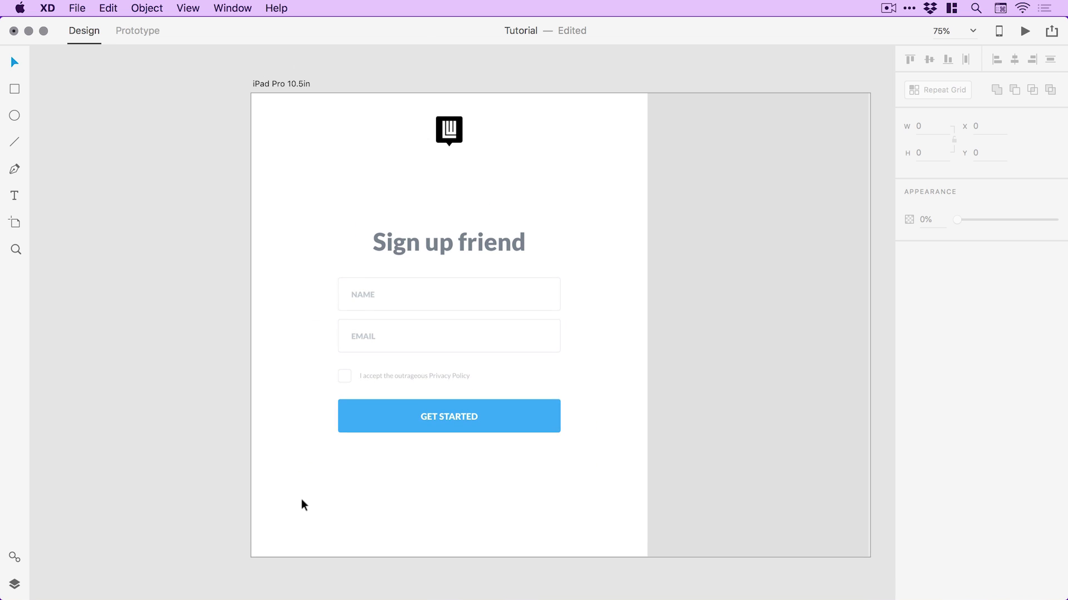
- Move the logo down about 20 px and fill it blue #37A7FA to match GET STARTED
left_click_drag(452, 141, 453, 153)
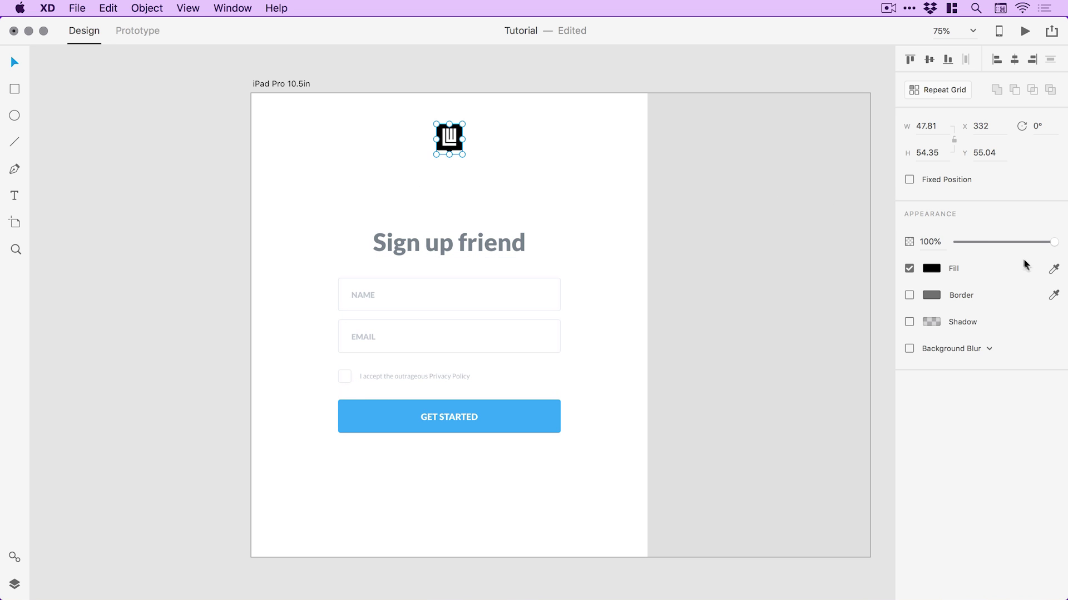
left_click(1053, 271)
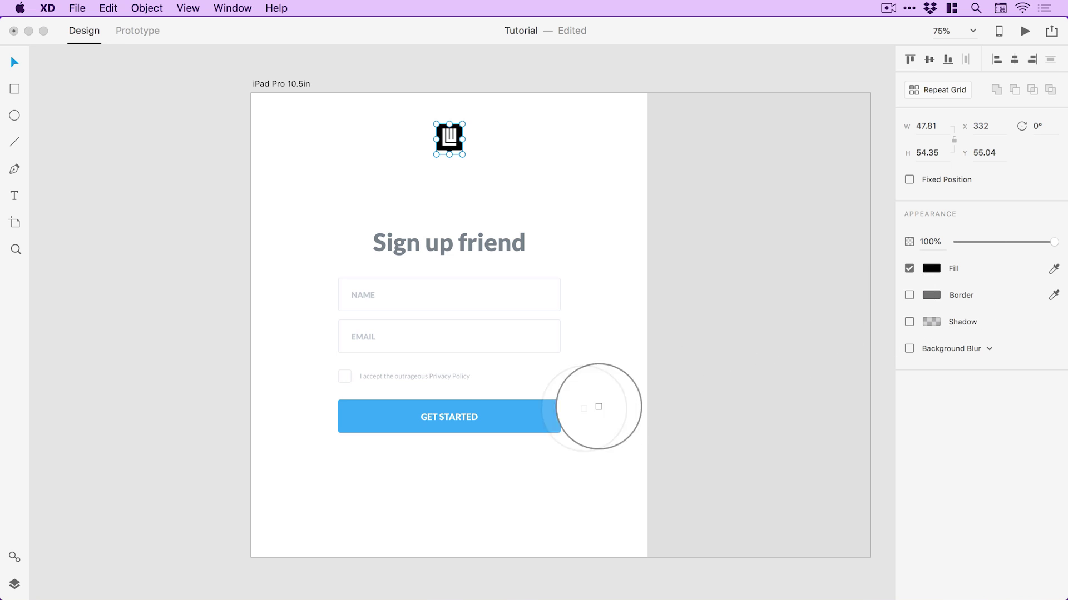
left_click(796, 321)
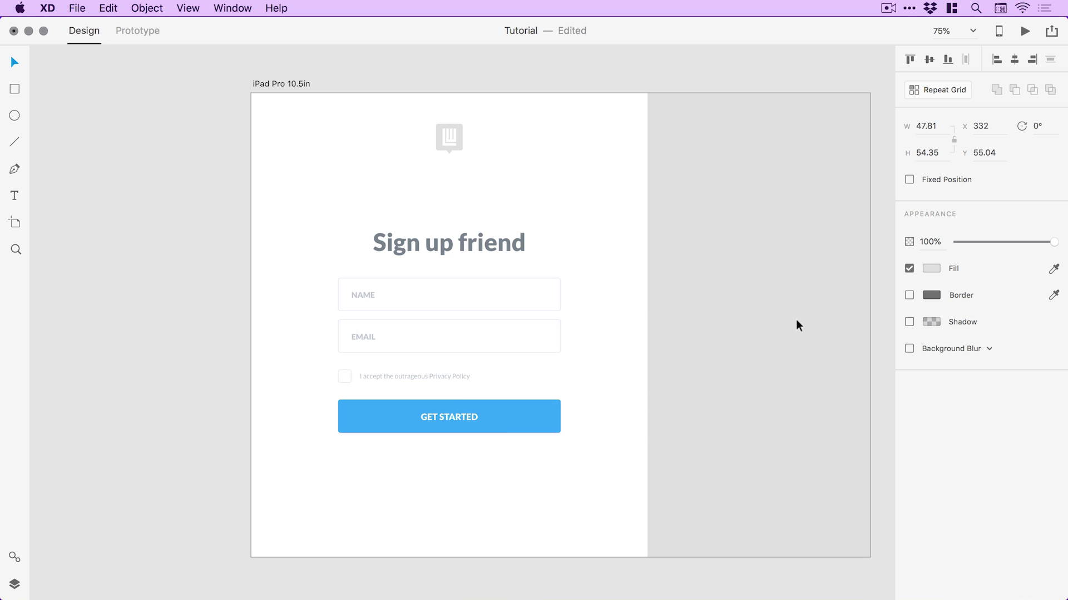
left_click(928, 269)
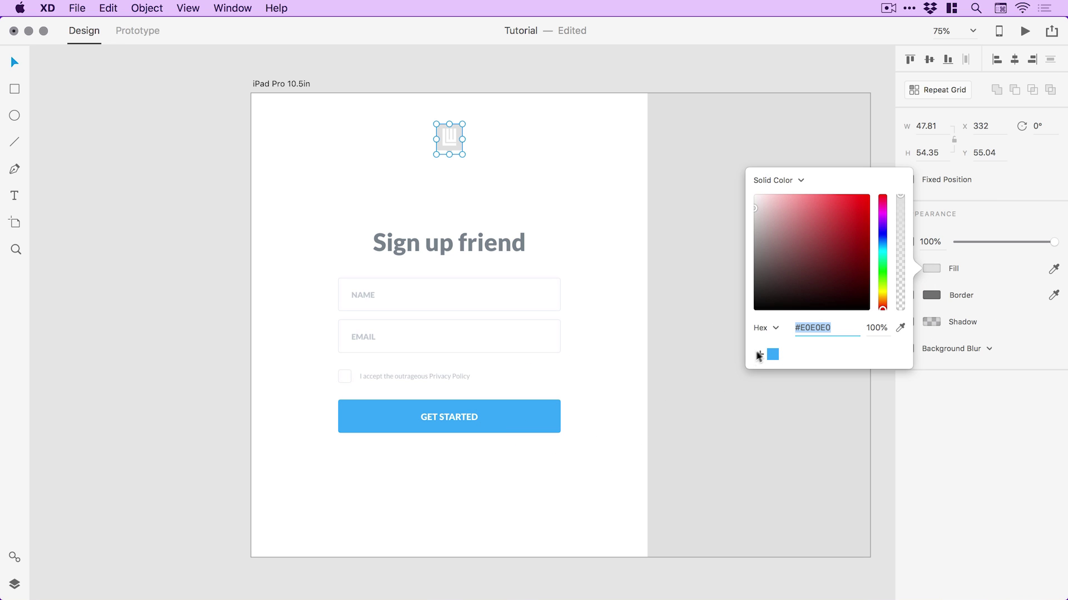
left_click(771, 356)
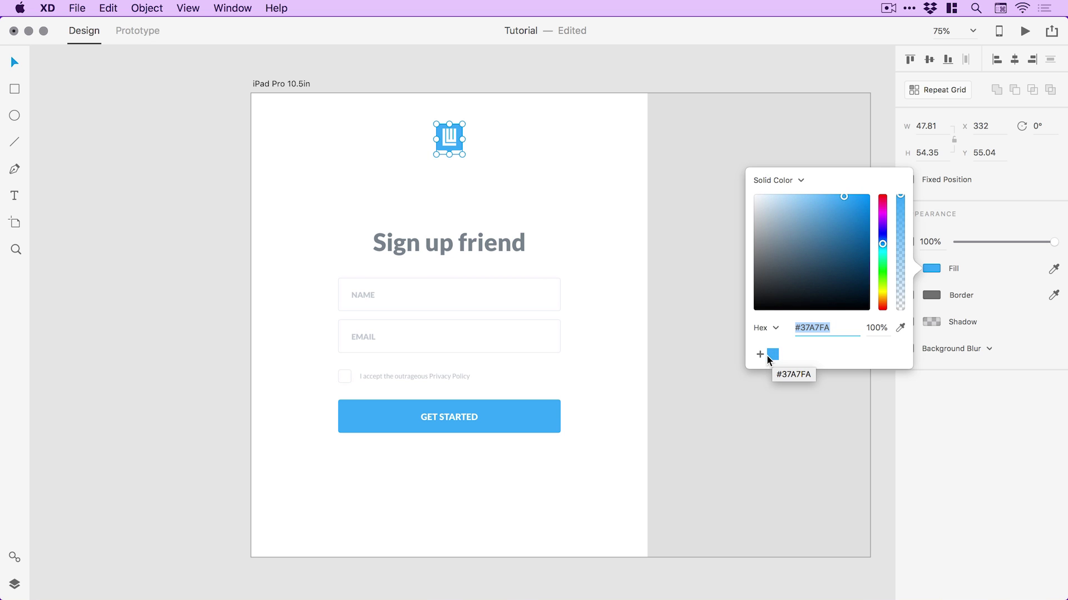
left_click(700, 77)
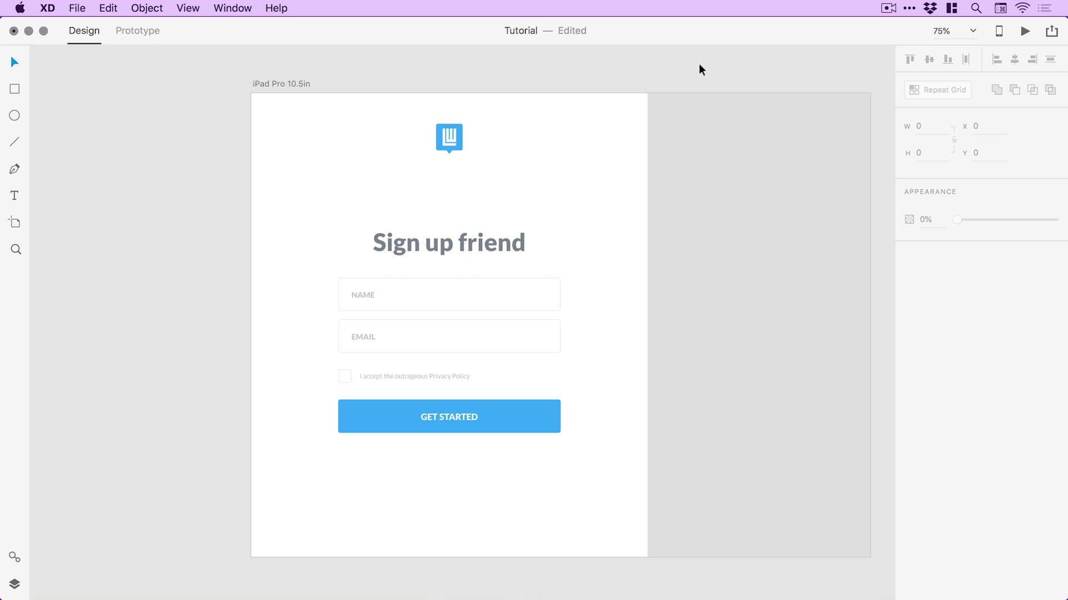
- Zoom in on the privacy checkbox and draw a three-point checkmark path inside it with the Pen
key("z")
left_click_drag(325, 342, 378, 403)
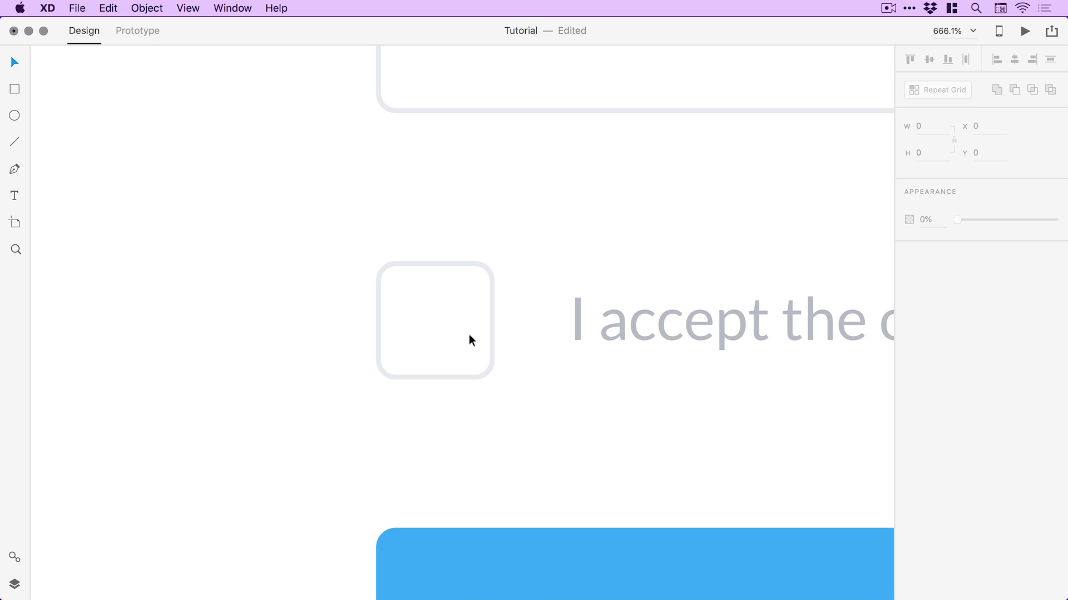
left_click(15, 170)
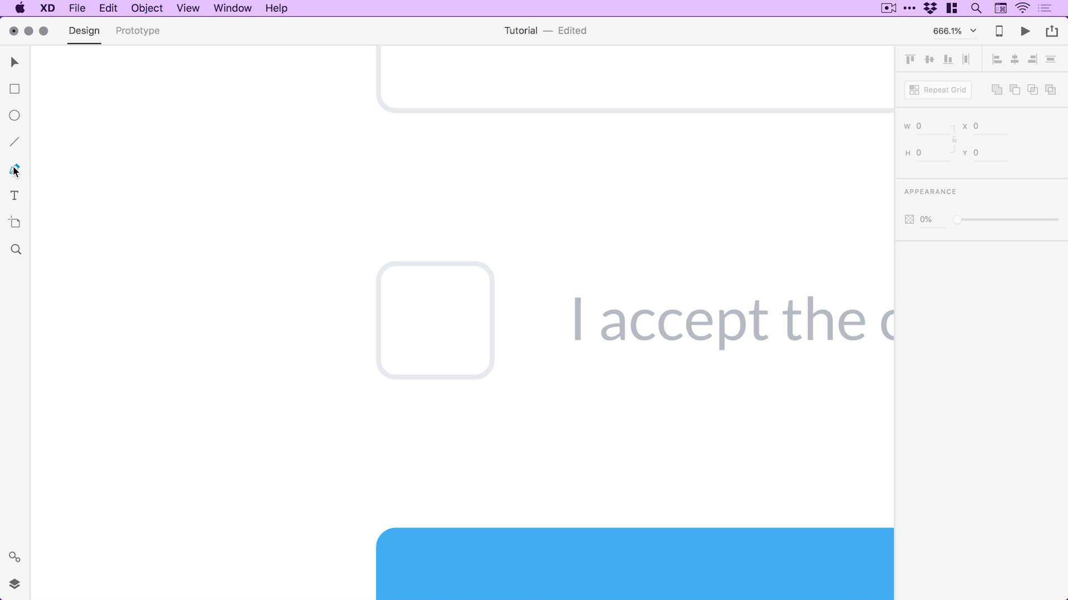
left_click(401, 312)
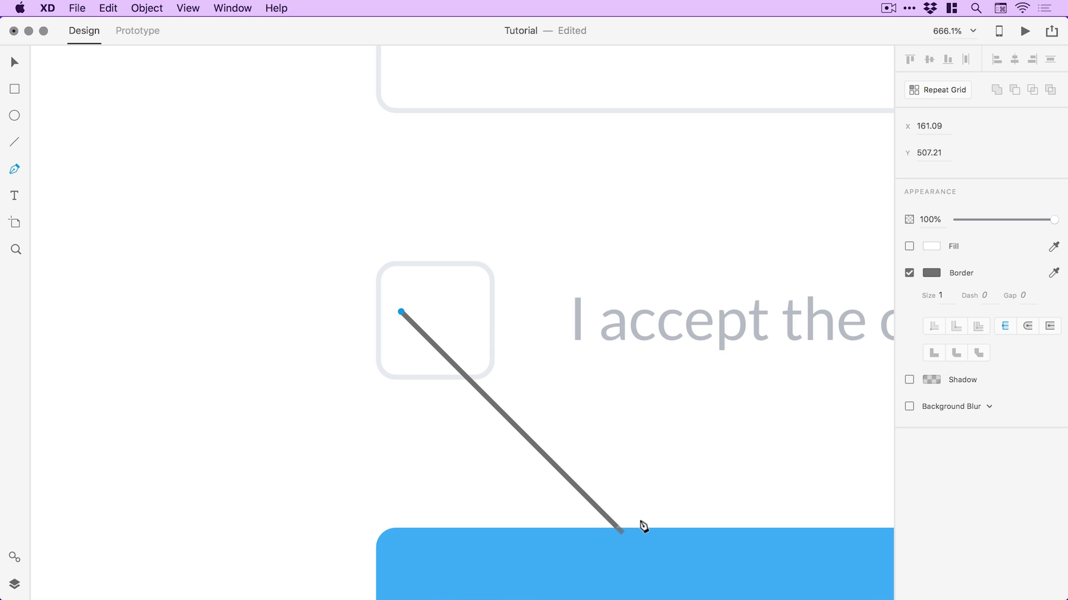
left_click(424, 334)
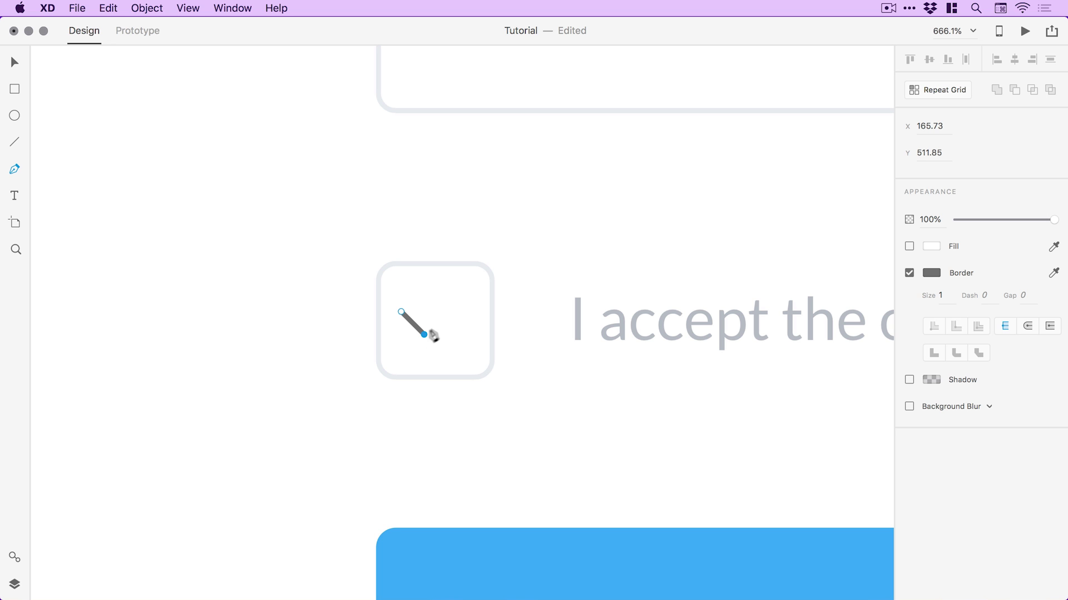
left_click(465, 293)
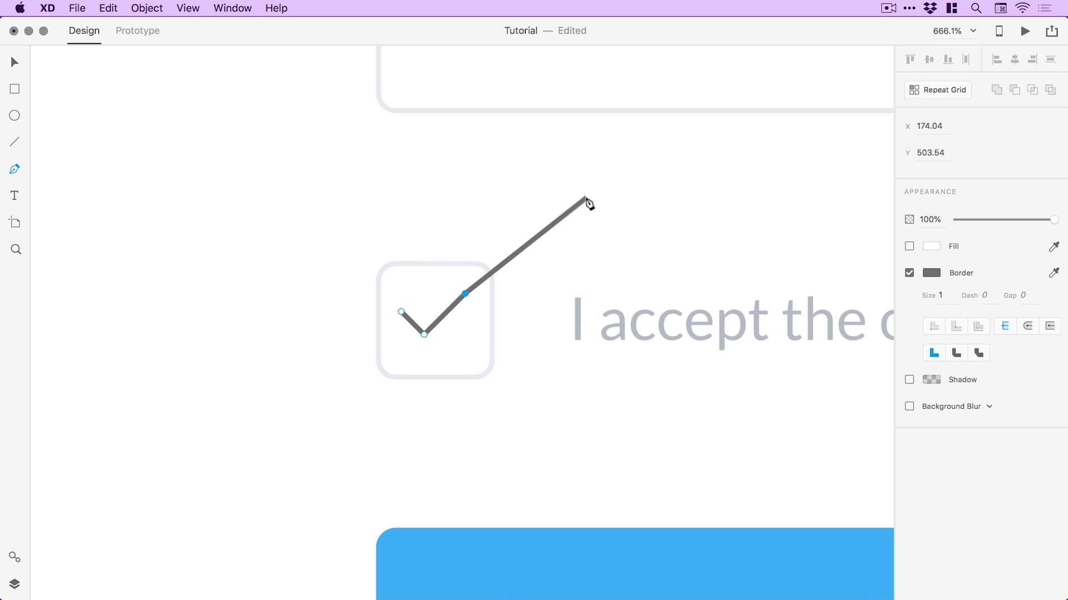
key("Escape")
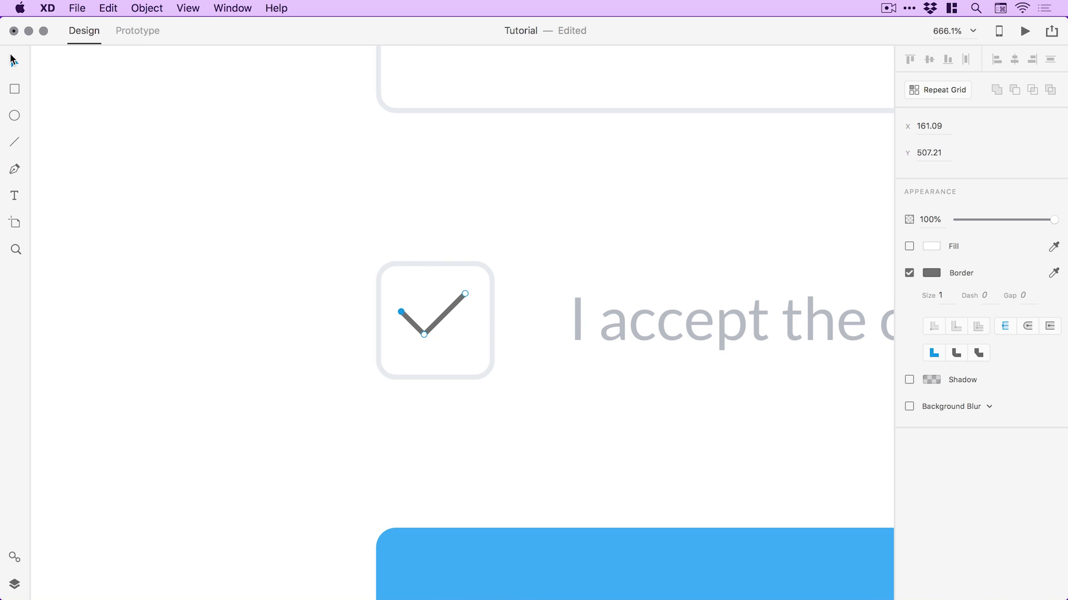
- Give the checkmark a 2 px stroke with round caps and a round join
key("z")
left_click_drag(335, 223, 595, 460)
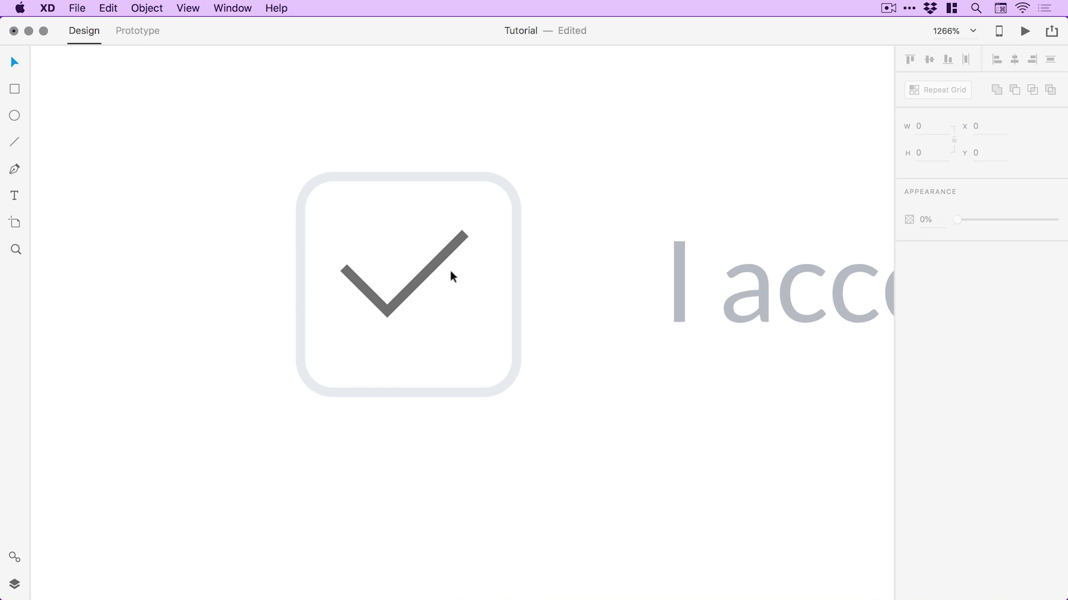
left_click_drag(438, 262, 442, 278)
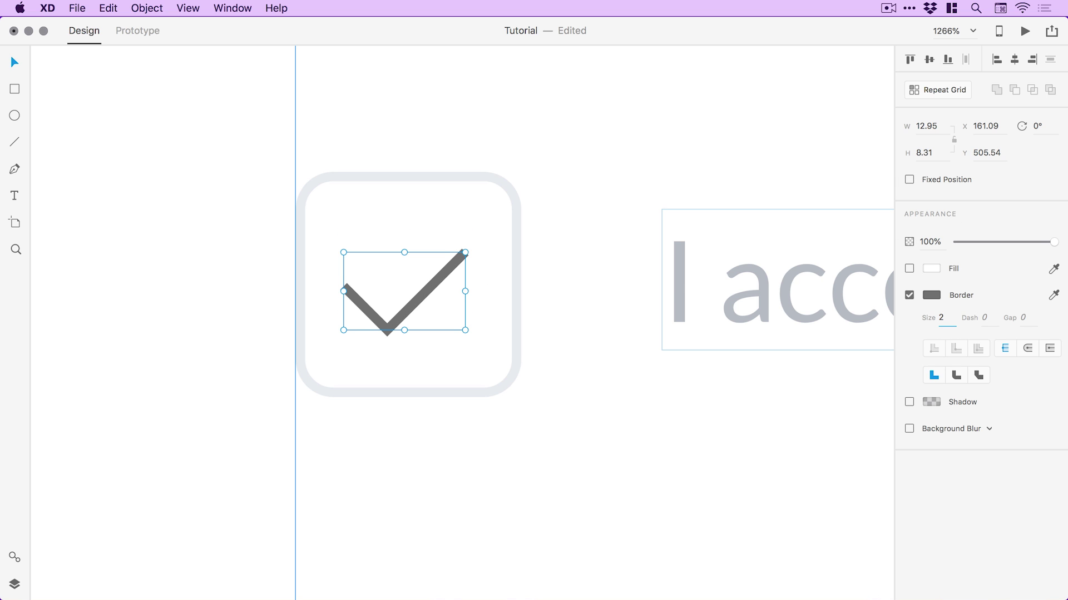
type("2")
key("Return")
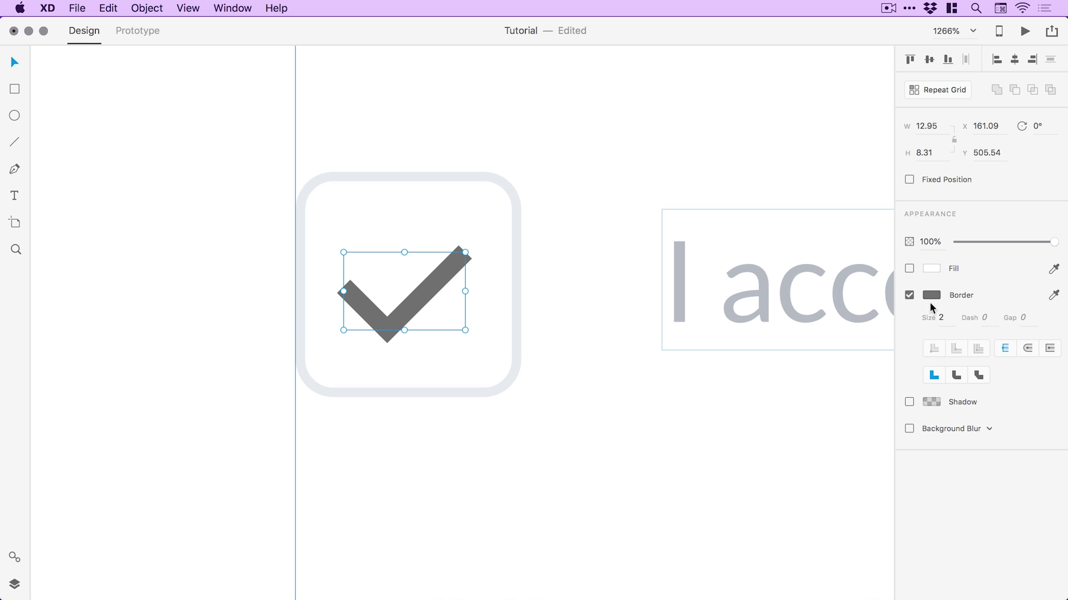
left_click(1026, 350)
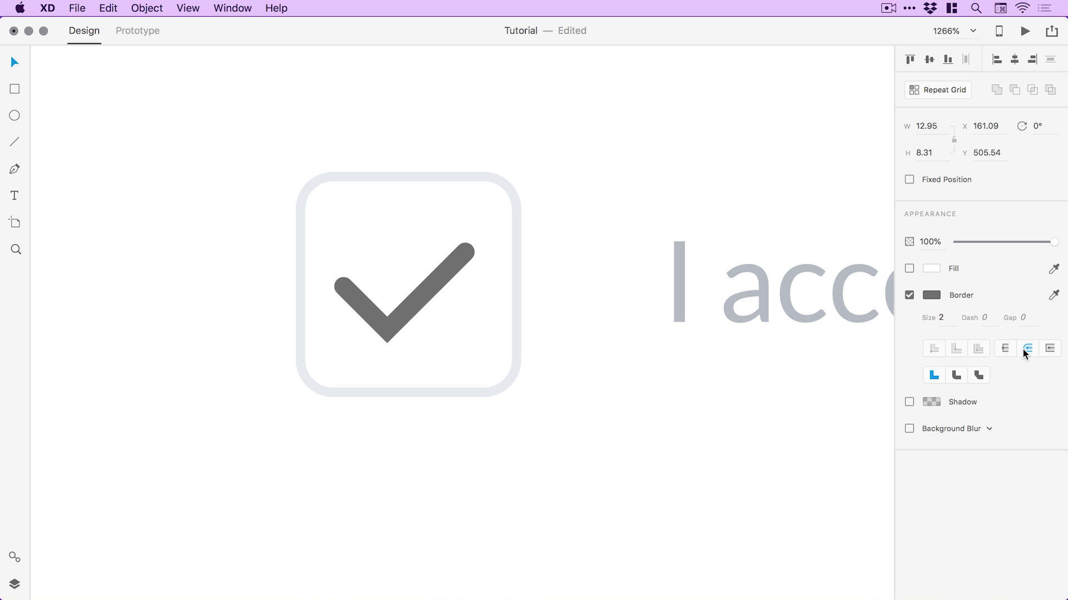
left_click(955, 377)
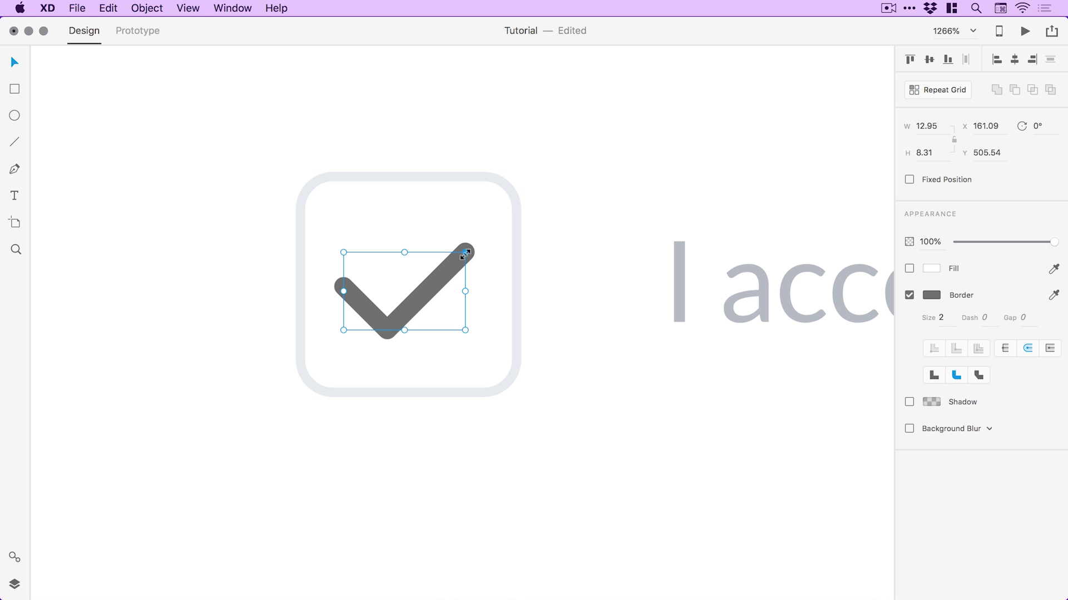
- Resize and nudge the checkmark to centre it in the box, and colour it blue #37A7FA
left_click_drag(465, 254, 445, 270)
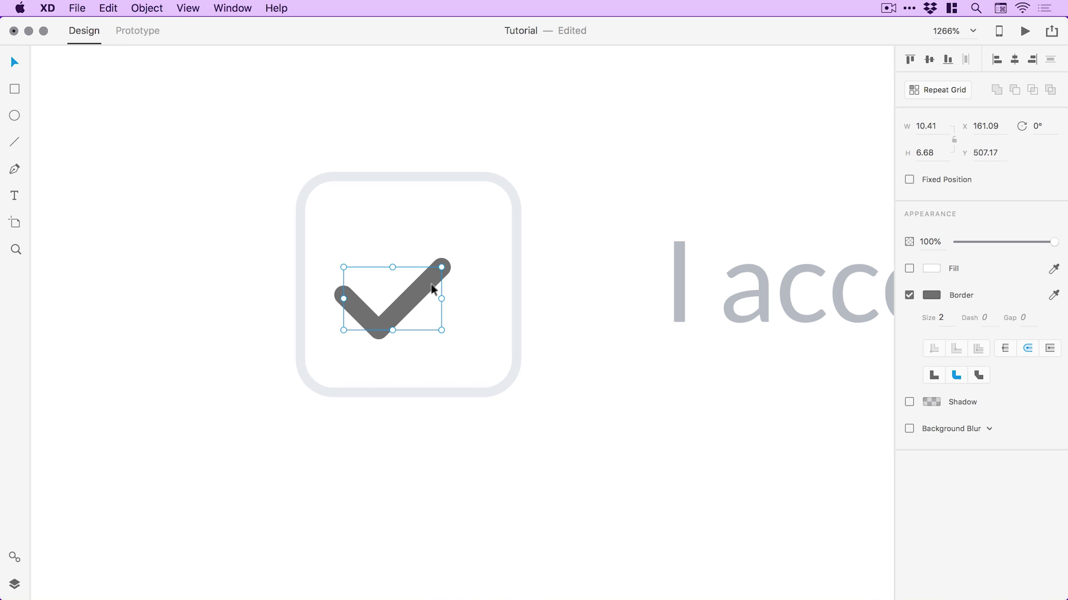
key("Right")
key("Right")
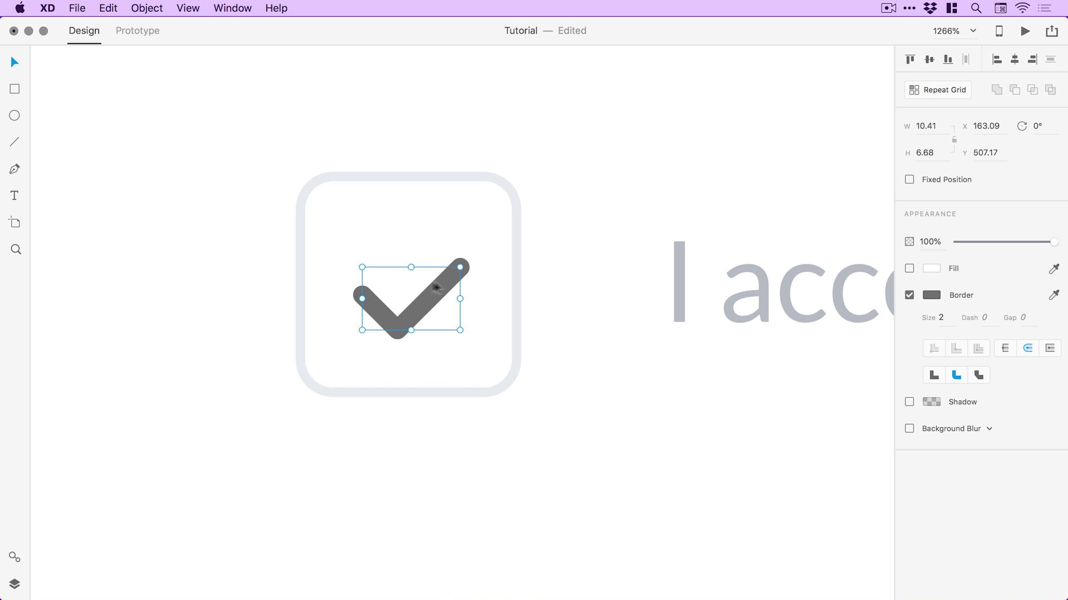
left_click_drag(362, 267, 353, 256)
key("Up")
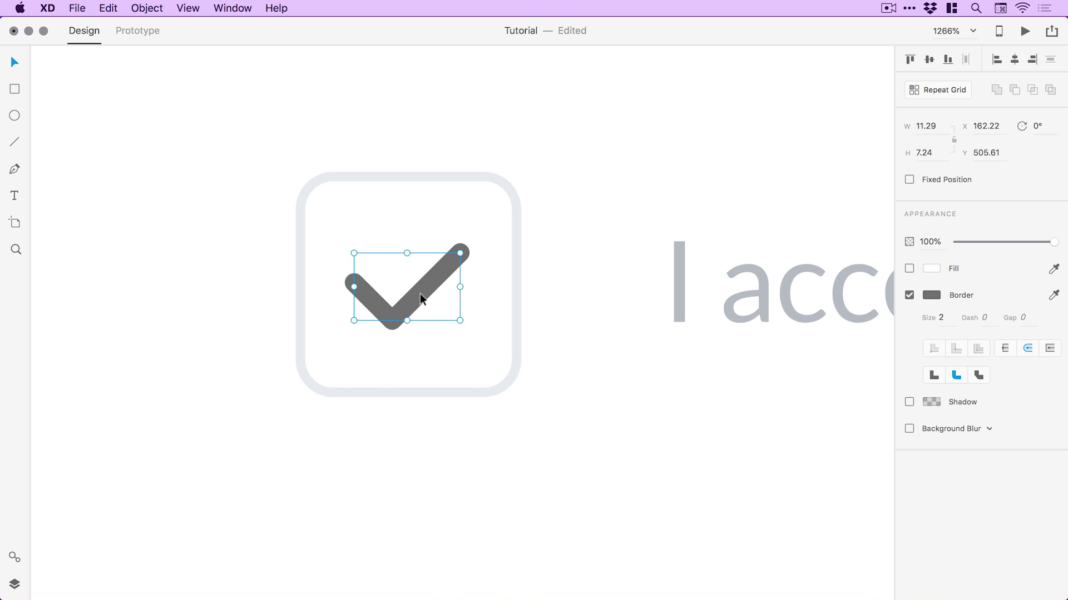
left_click(931, 296)
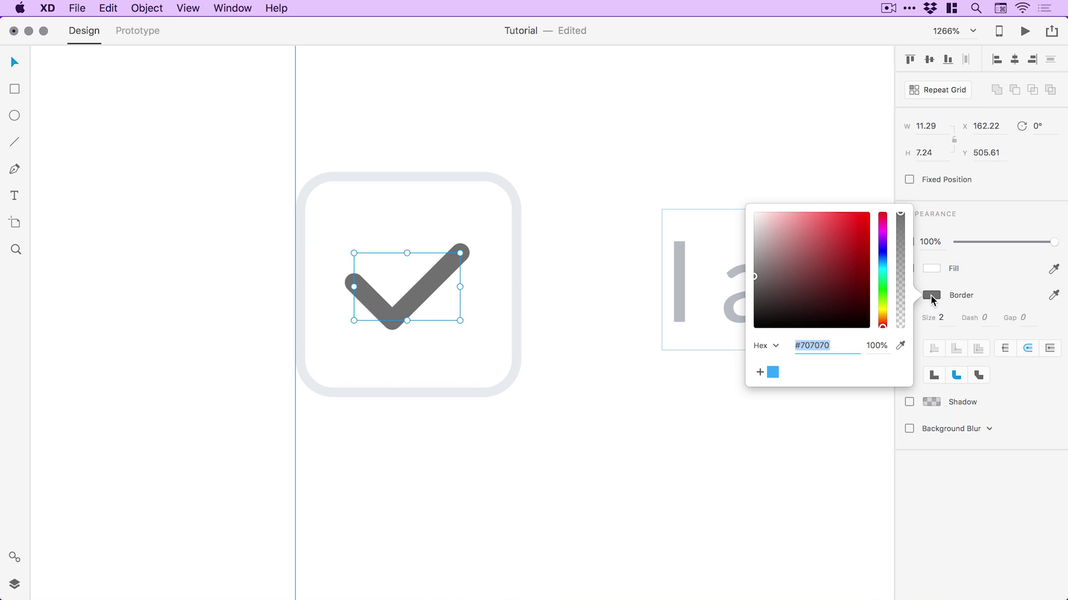
left_click(773, 373)
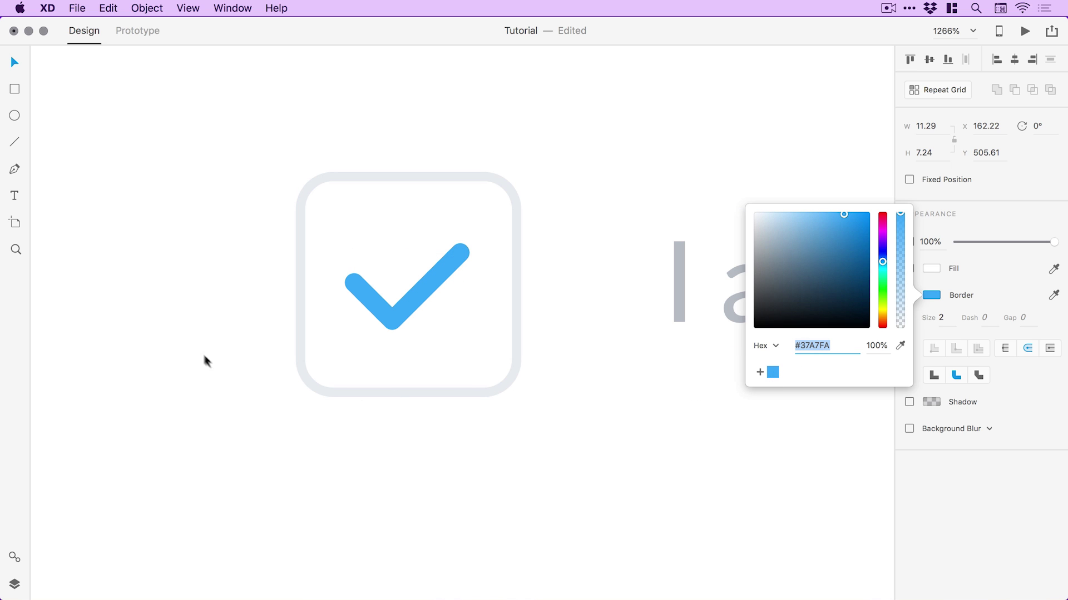
left_click(175, 335)
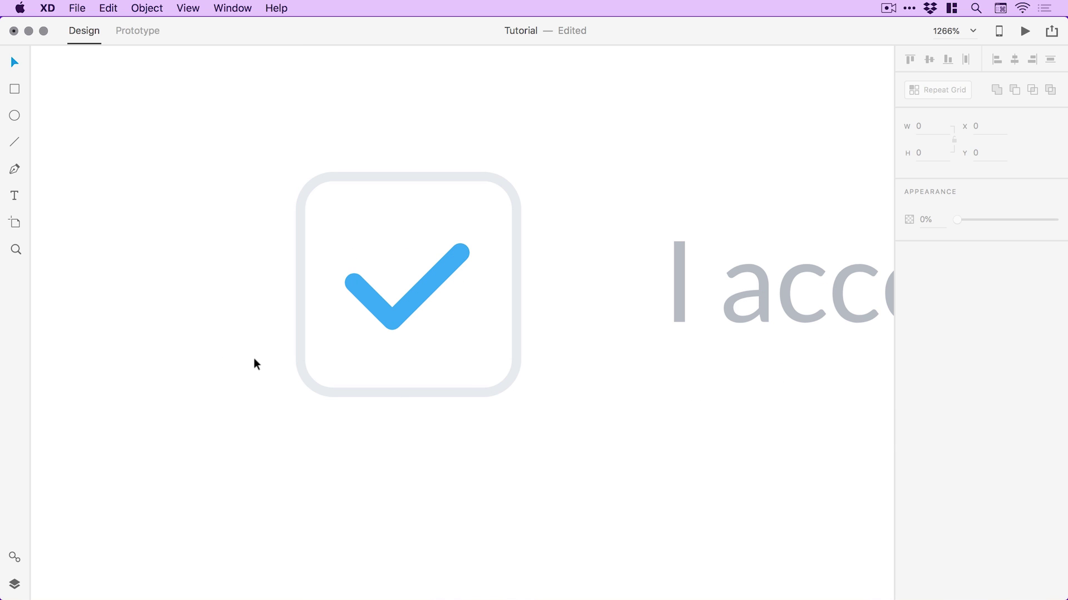
key("super+minus")
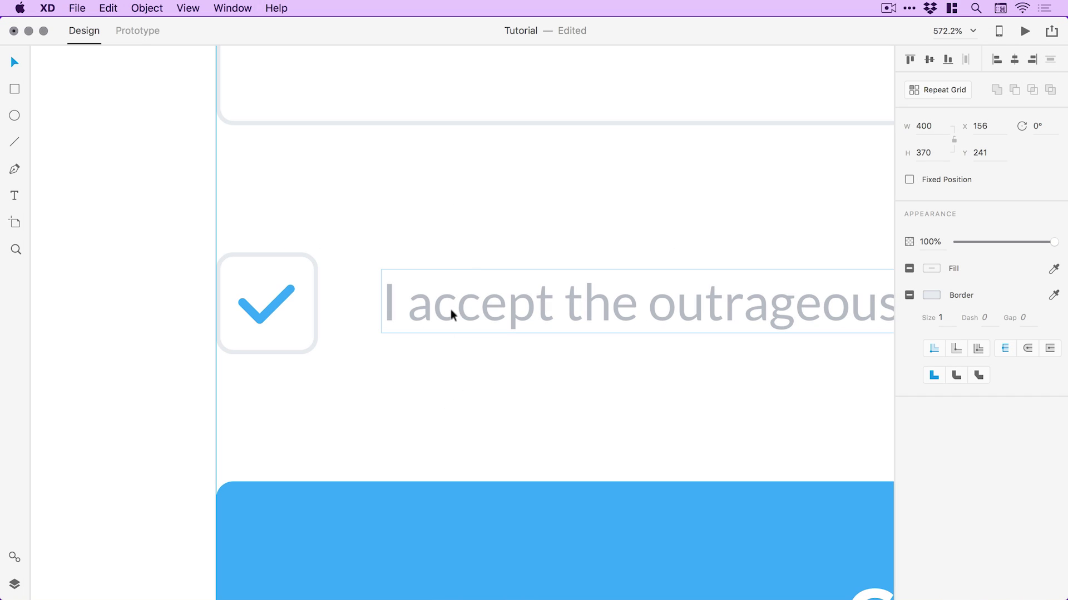
- Ungroup the form and nudge the Privacy Policy text down one pixel to Y 502
key("super+minus")
key("super+minus")
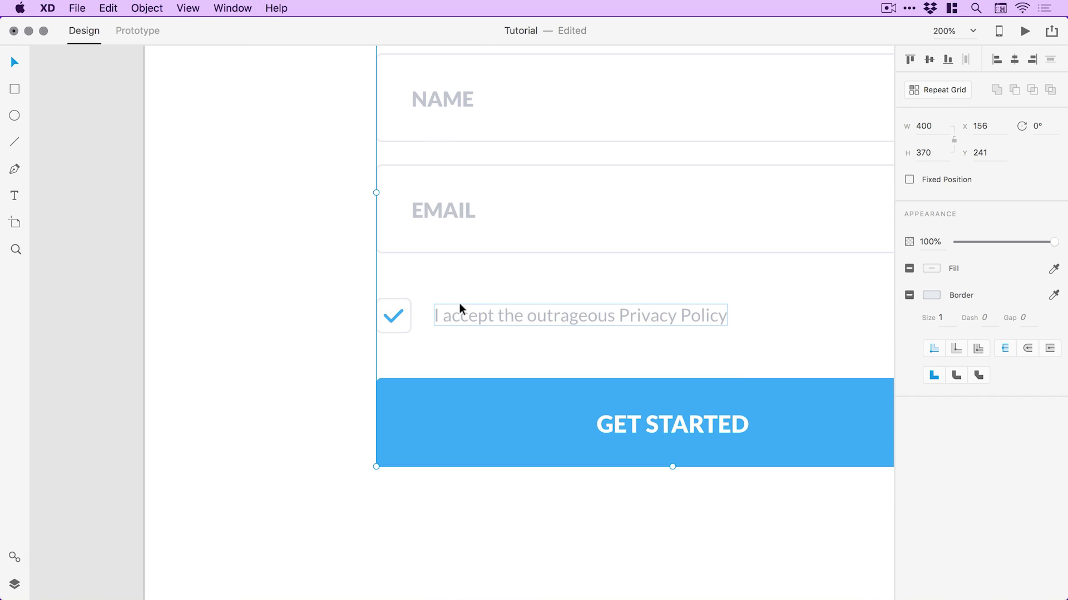
left_click(147, 8)
left_click(145, 41)
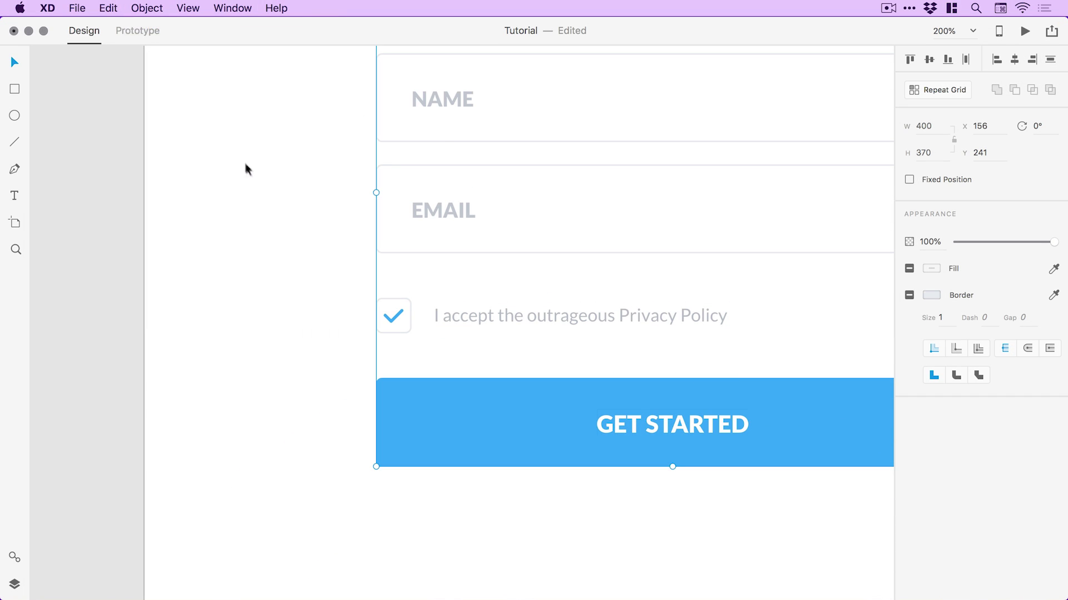
scroll(452, 262, "right", 4)
left_click(381, 324)
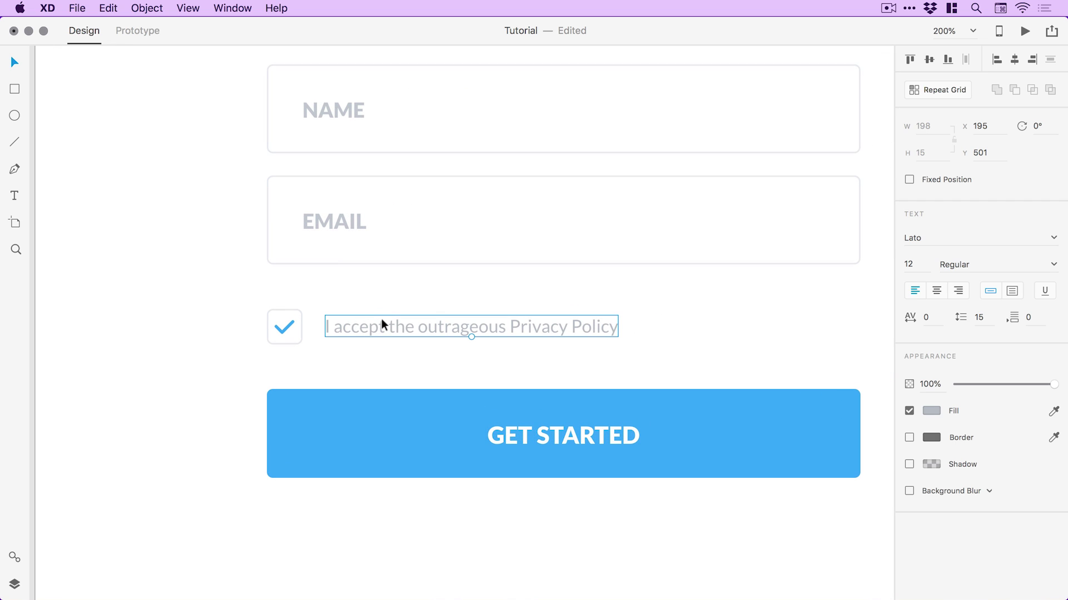
key("Down")
key("super+0")
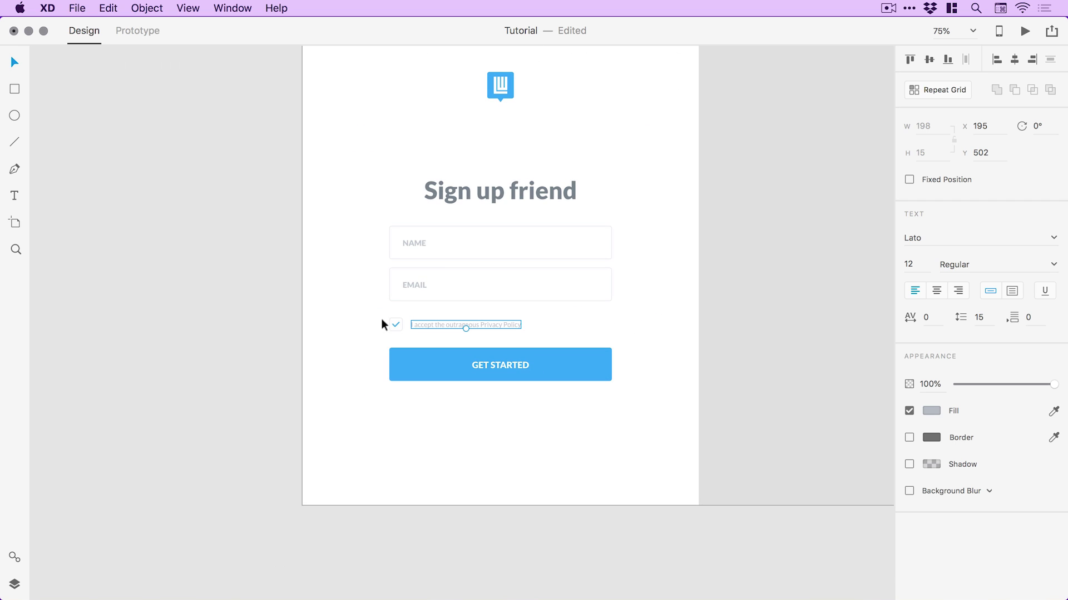
left_click(329, 274)
scroll(369, 298, "right", 3)
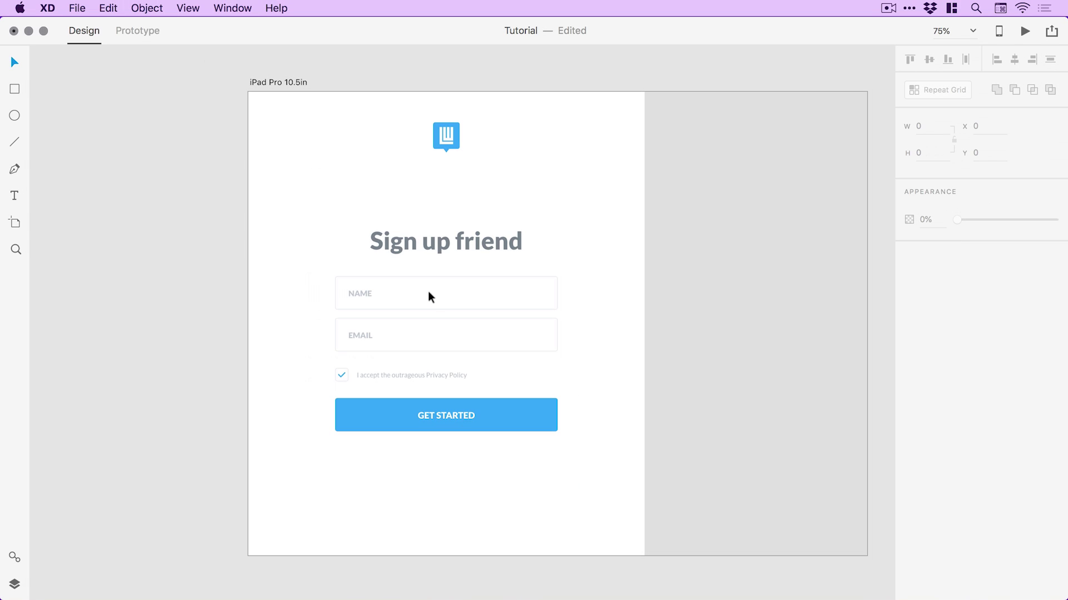
- Change the NAME placeholder text fill to the lighter grey #DCDFE3
double_click(361, 293)
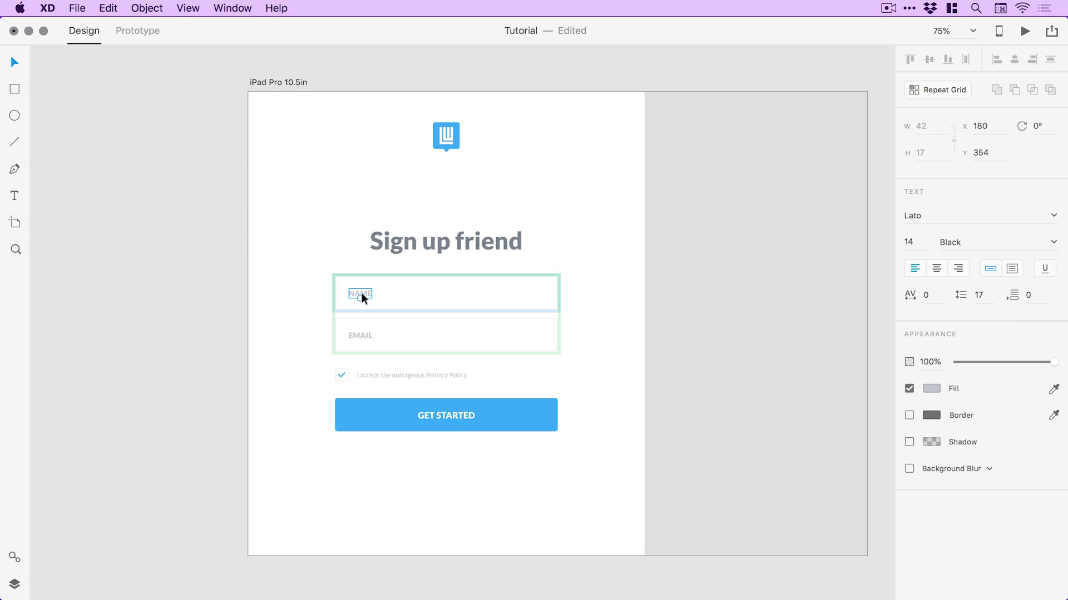
left_click(931, 388)
left_click_drag(760, 323, 757, 315)
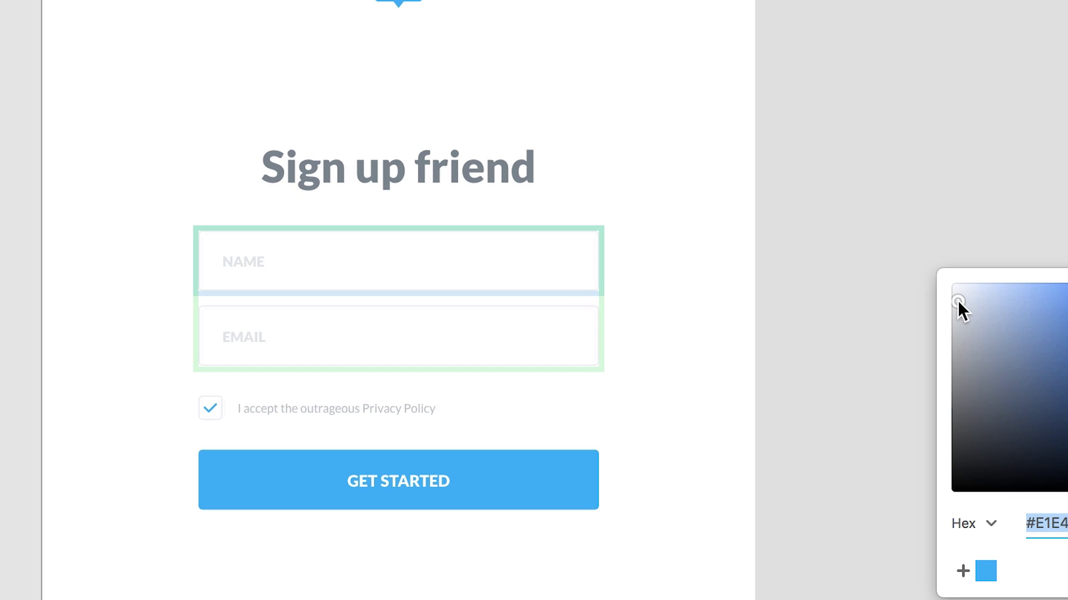
left_click_drag(957, 300, 958, 305)
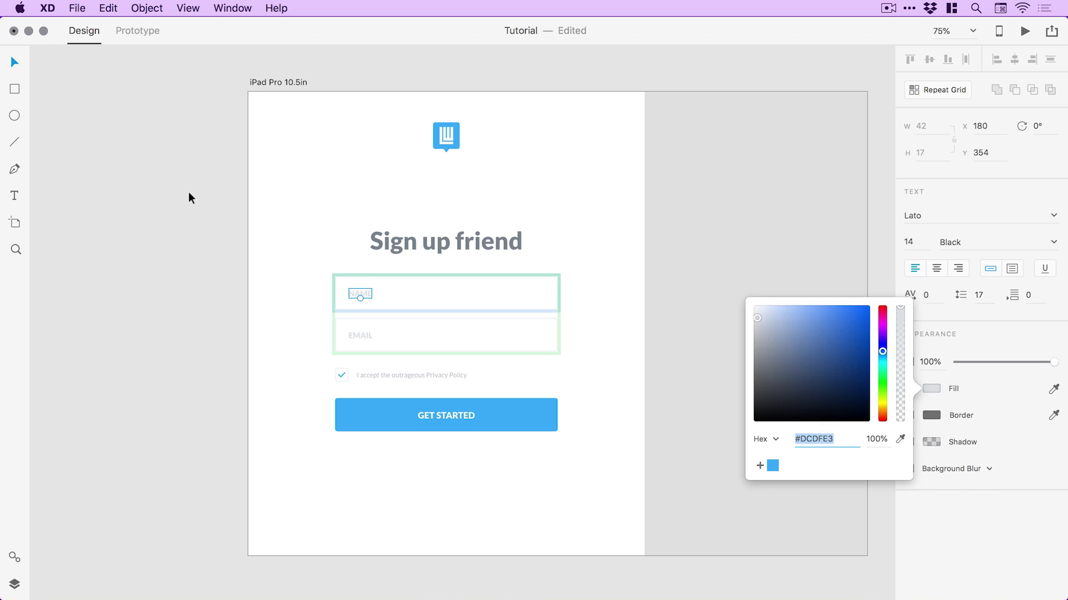
left_click(189, 192)
left_click_drag(620, 253, 539, 248)
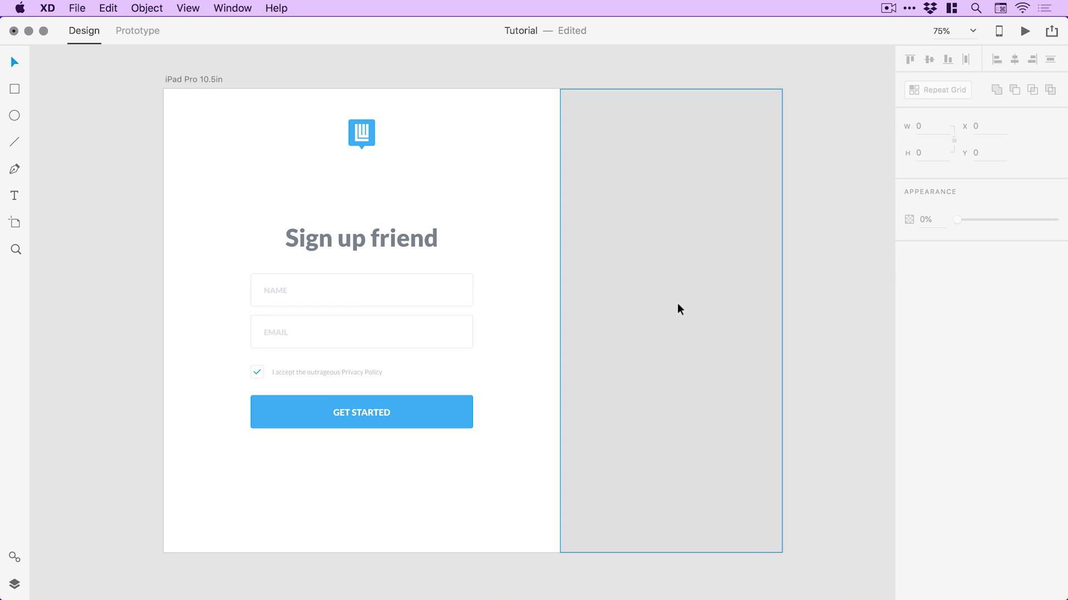
- Drag the mountain JPEG from Finder's Images folder into the 400 × 834 grey right-hand panel
key("super+Tab")
key("super+Tab")
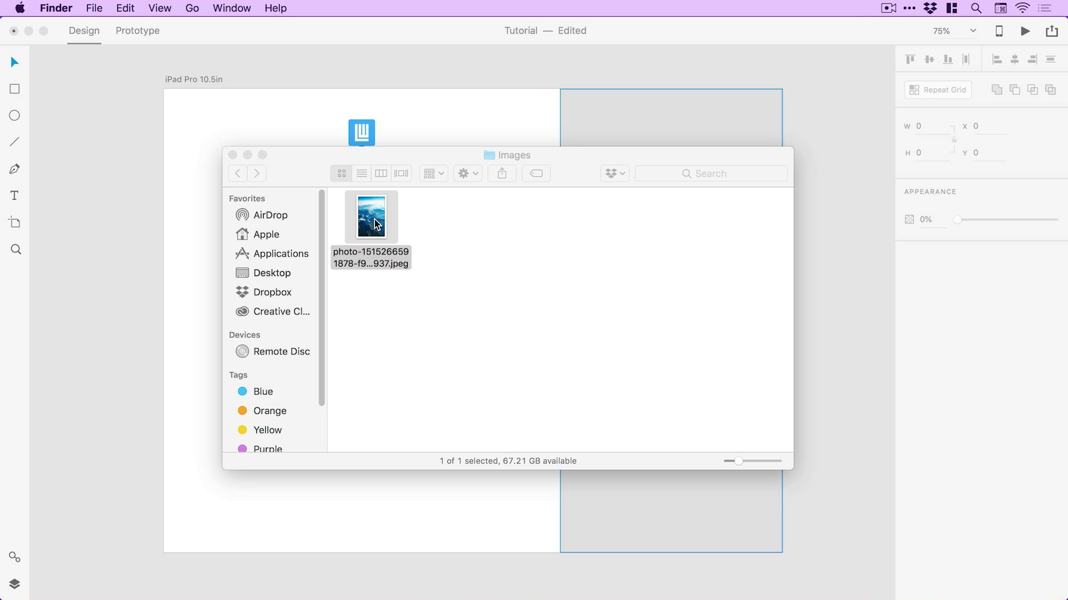
left_click_drag(376, 225, 685, 112)
key("super+Tab")
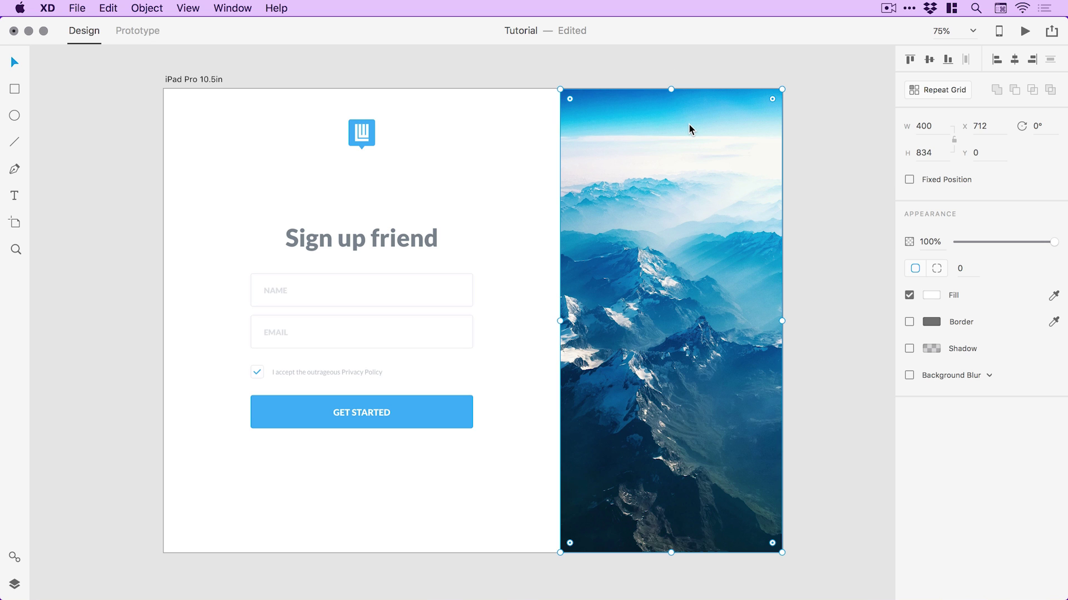
double_click(669, 149)
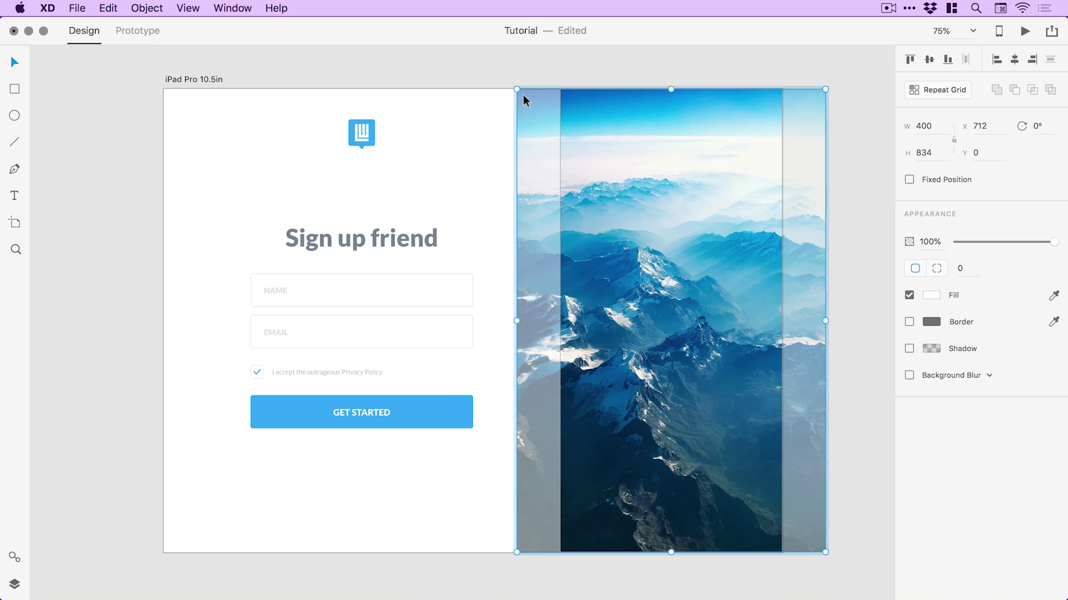
left_click_drag(517, 82, 536, 158)
key("Escape")
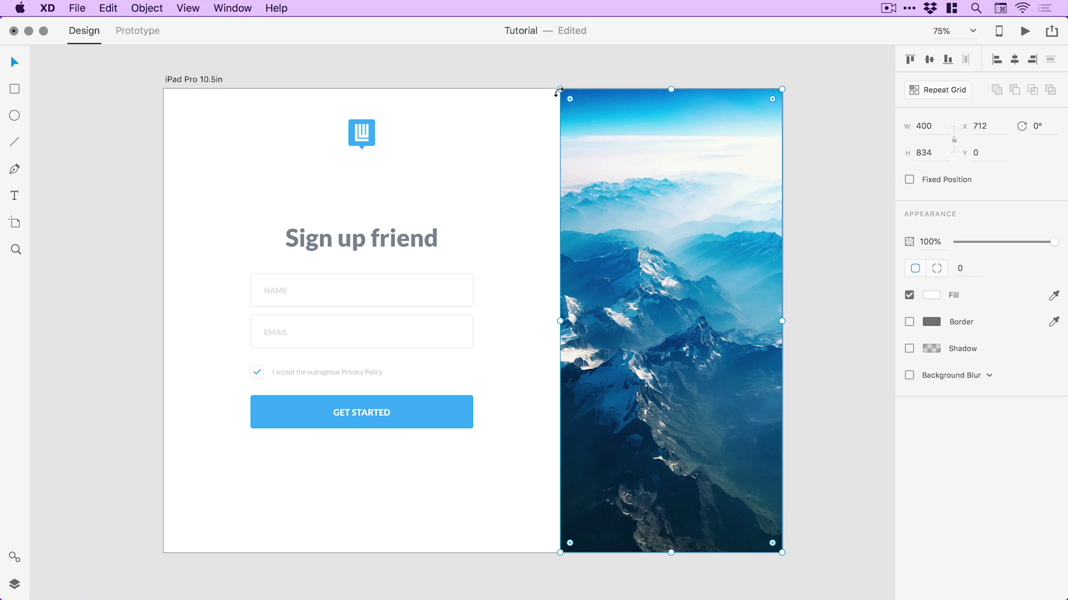
mouse_move(560, 89)
left_mouse_down()
mouse_move(374, 140)
mouse_move(152, 348)
mouse_move(163, 375)
mouse_move(589, 88)
mouse_move(217, 93)
mouse_move(147, 83)
mouse_move(700, 88)
mouse_move(560, 89)
left_mouse_up()
left_click(829, 128)
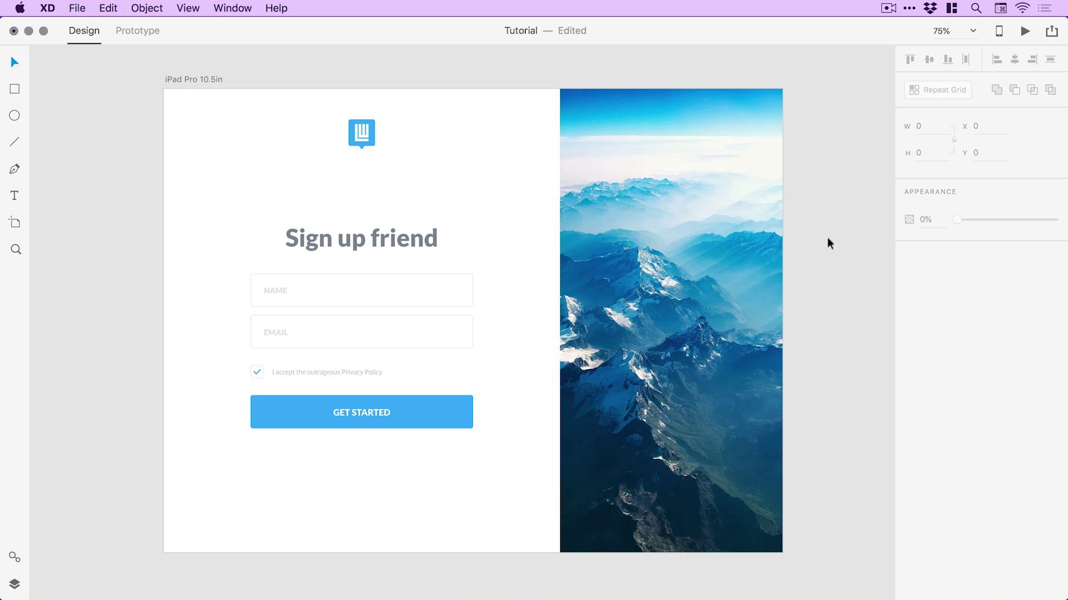